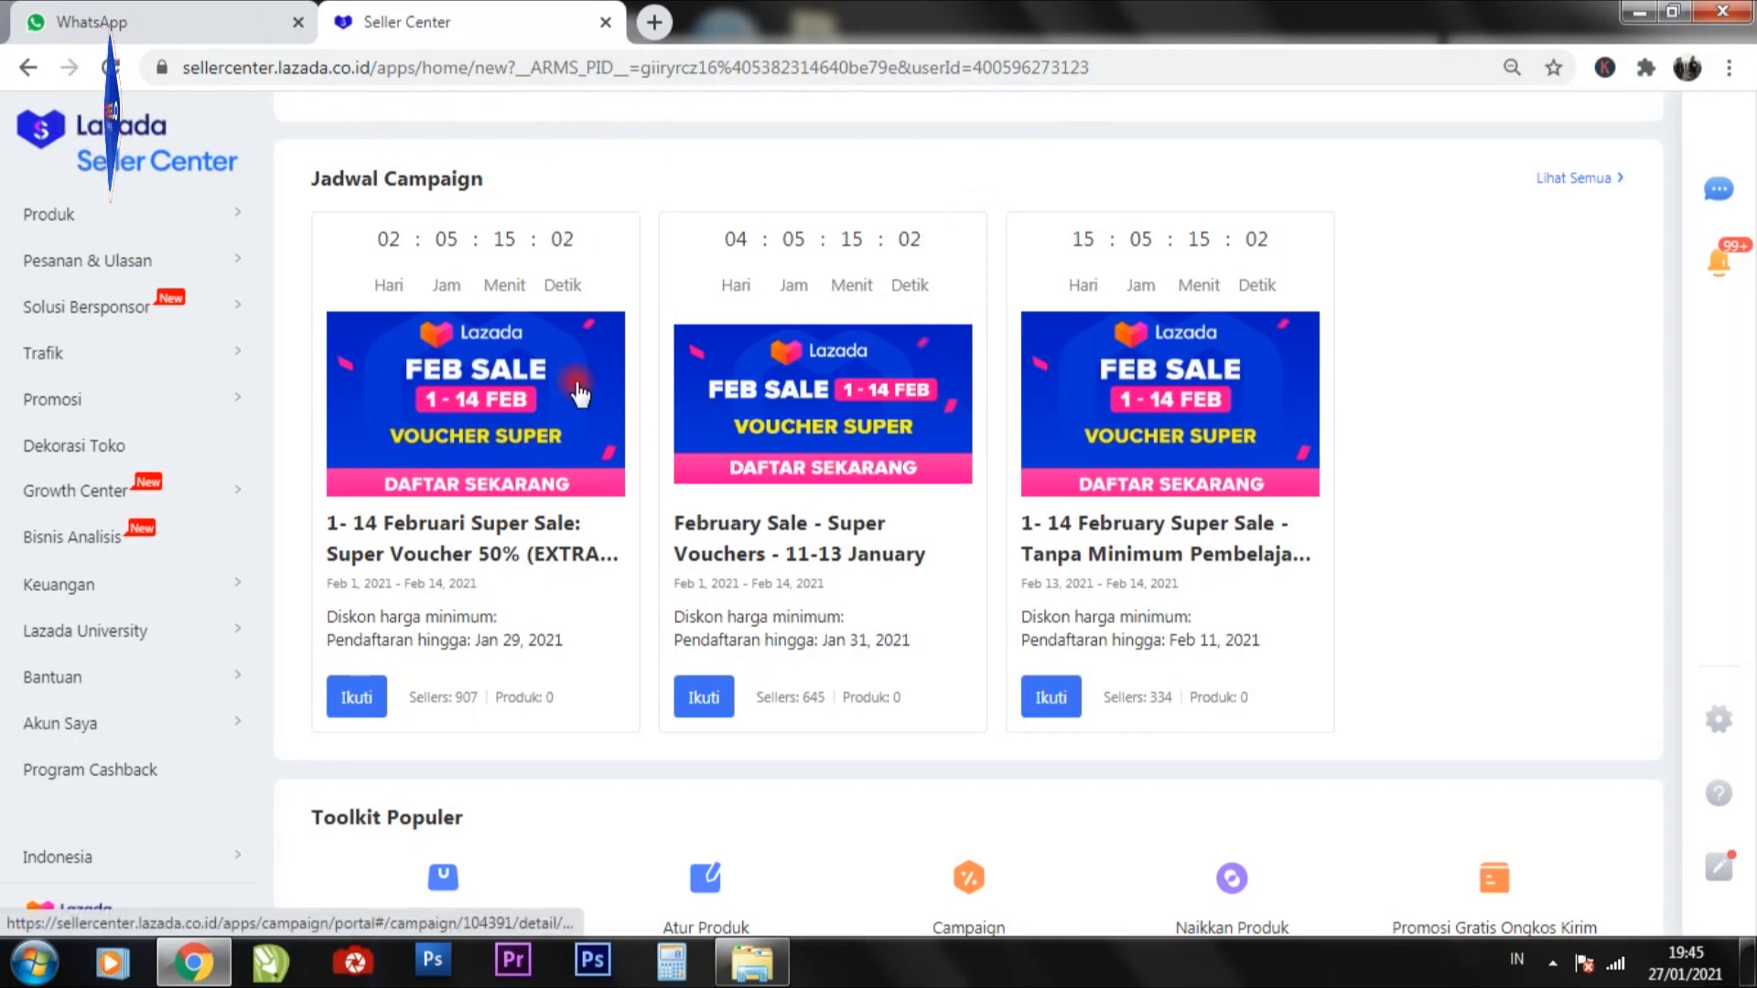
Open the seller account's Pengaturan Chat page and view its Balasan cepat and Balasan otomatis settings.
mouse_move(73, 727)
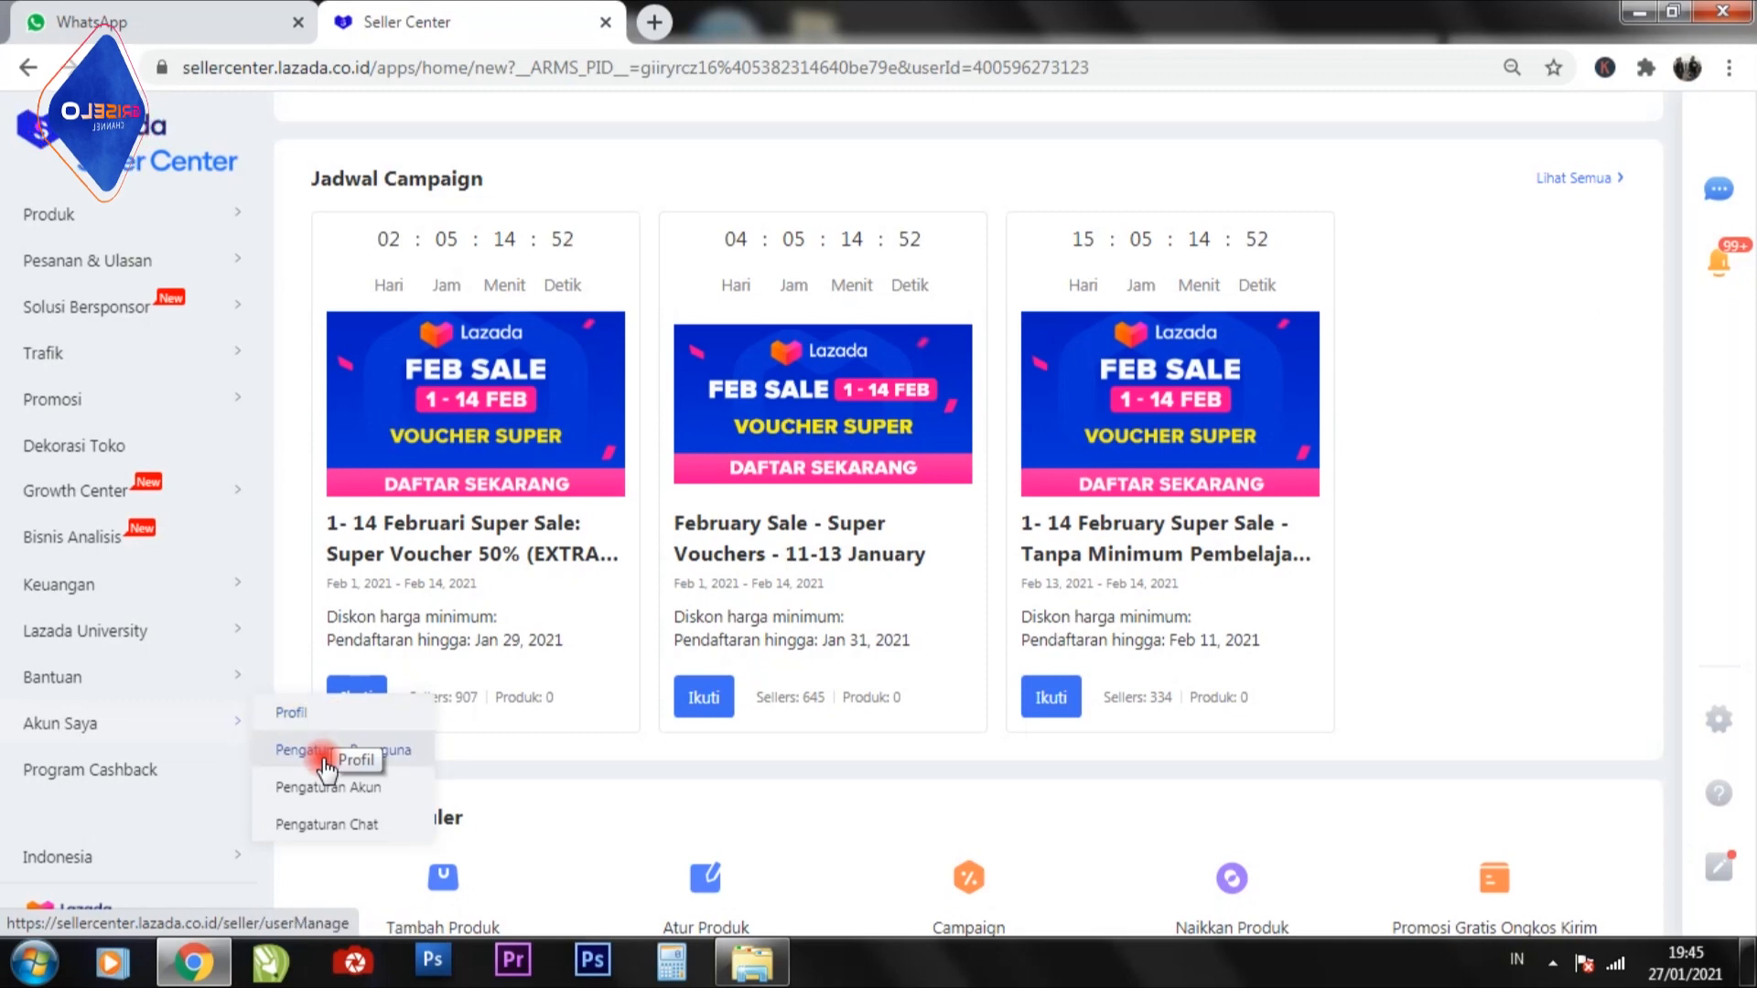
click(297, 828)
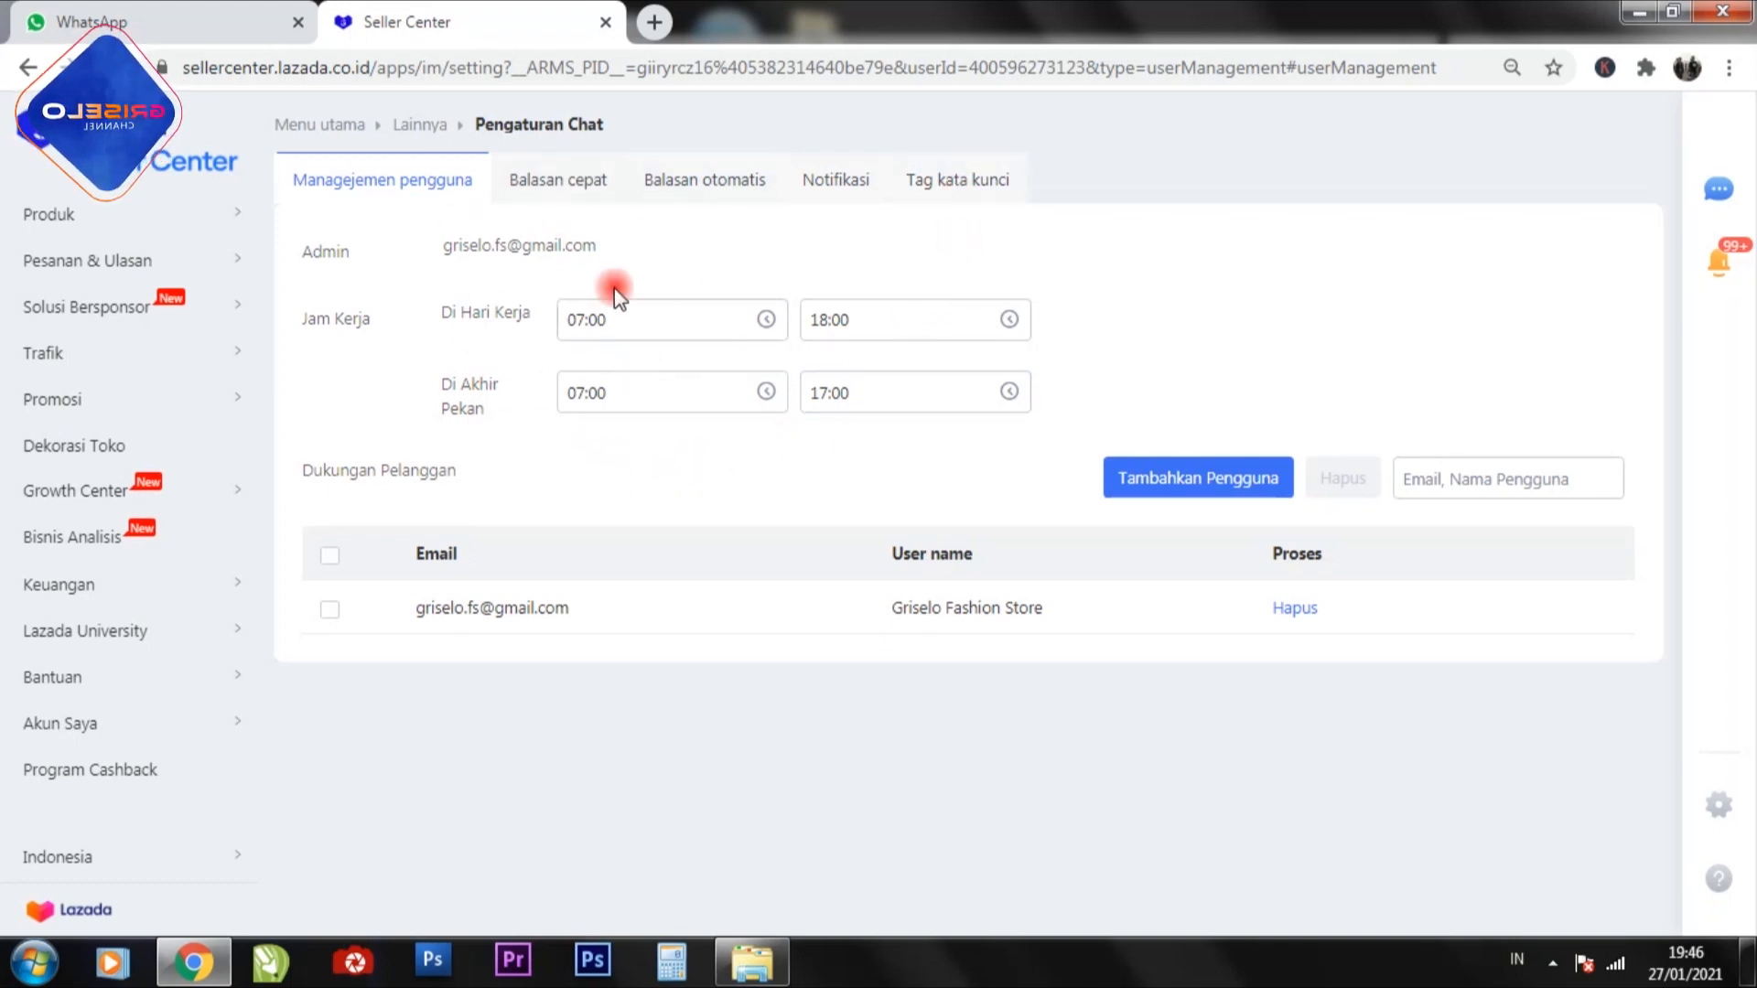
click(567, 183)
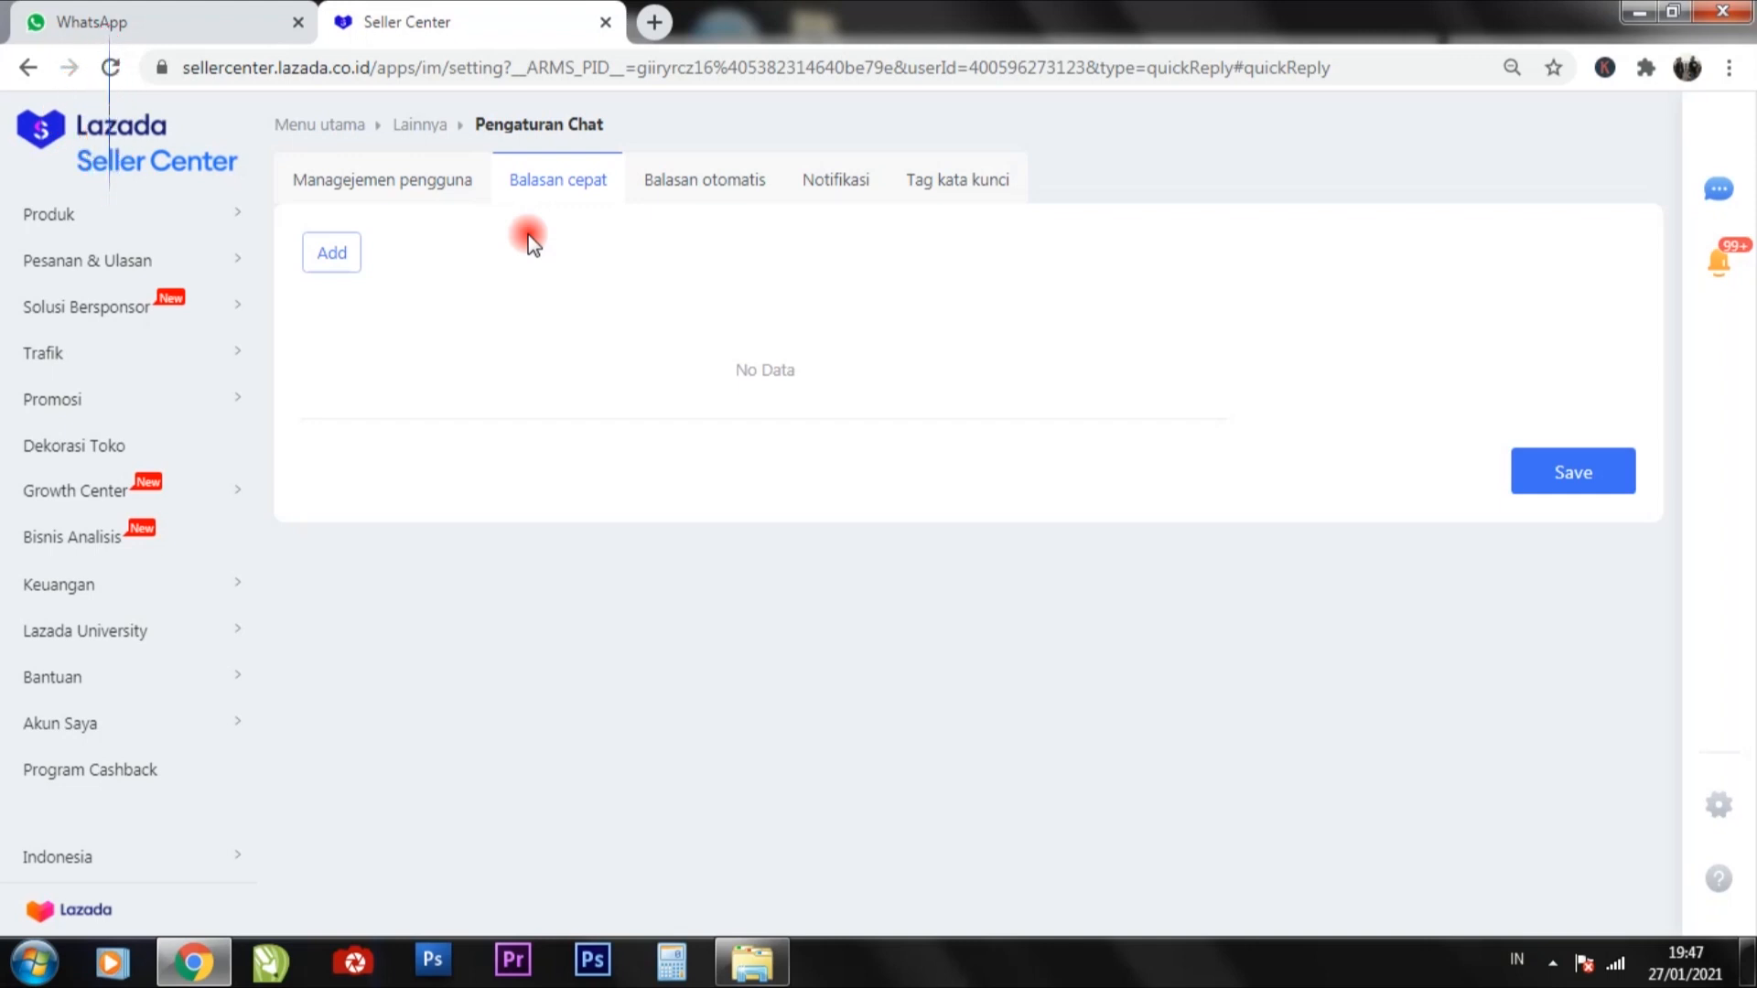
click(693, 188)
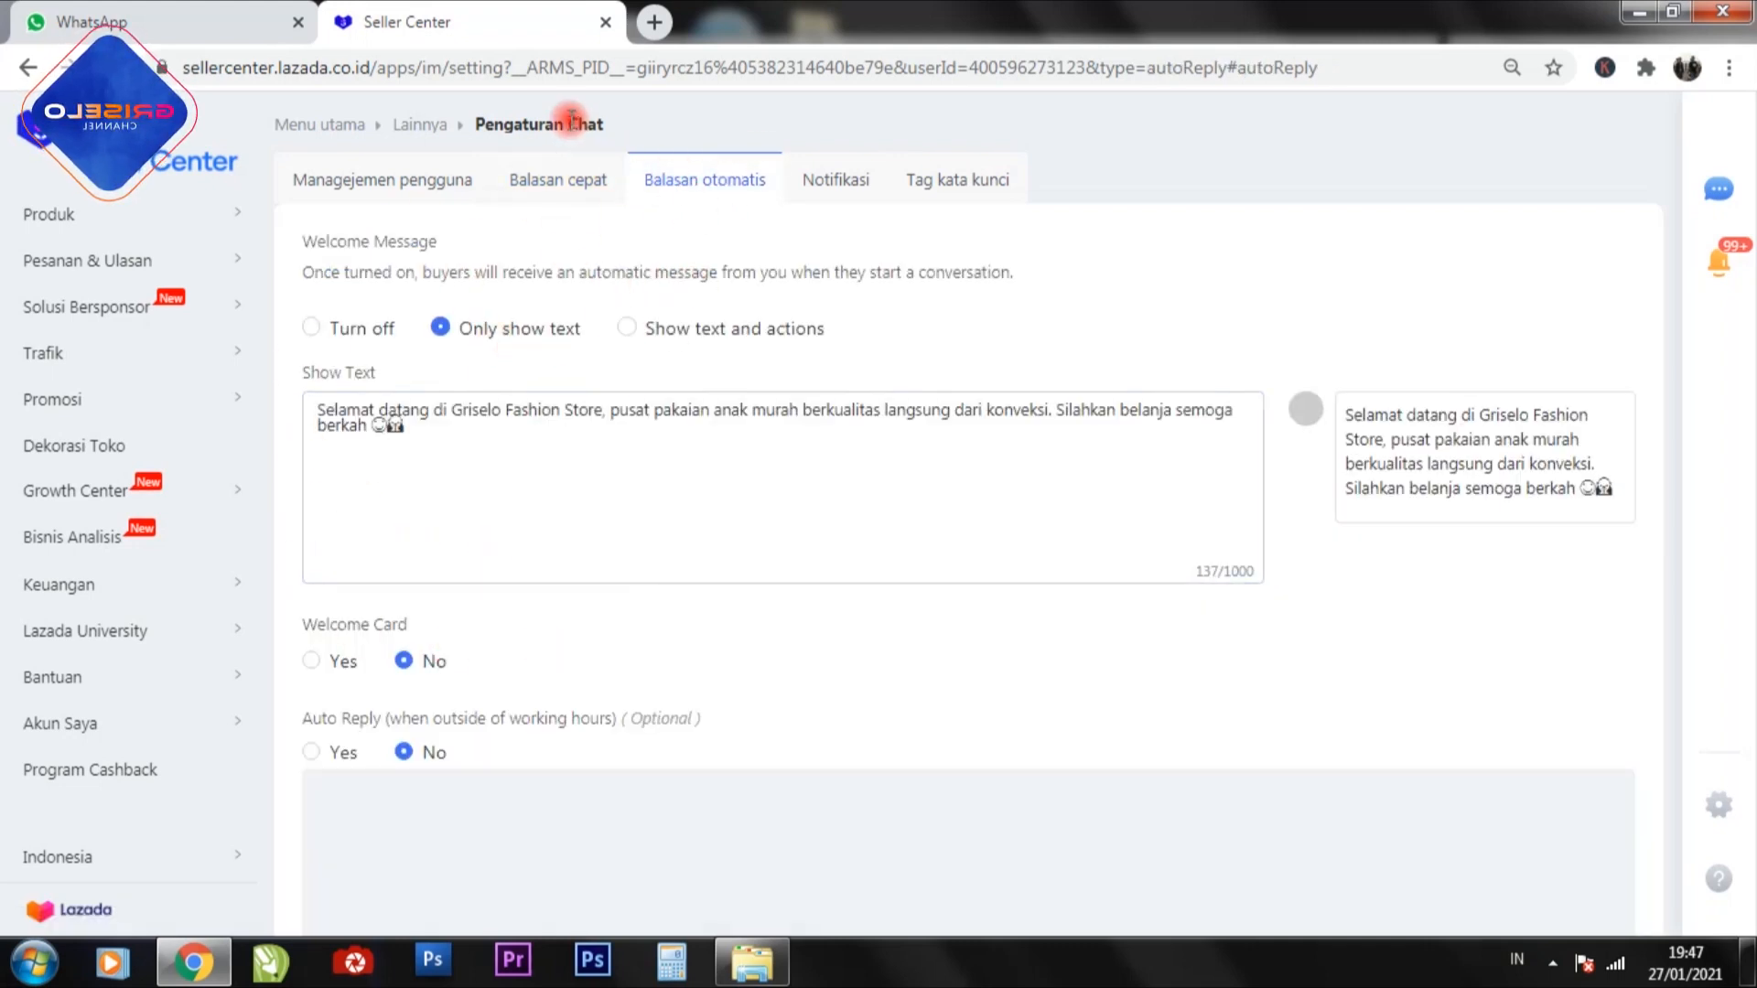
Add a quick reply in Balasan cepat reading "Masih kak, silahkan di order." and save it.
click(567, 189)
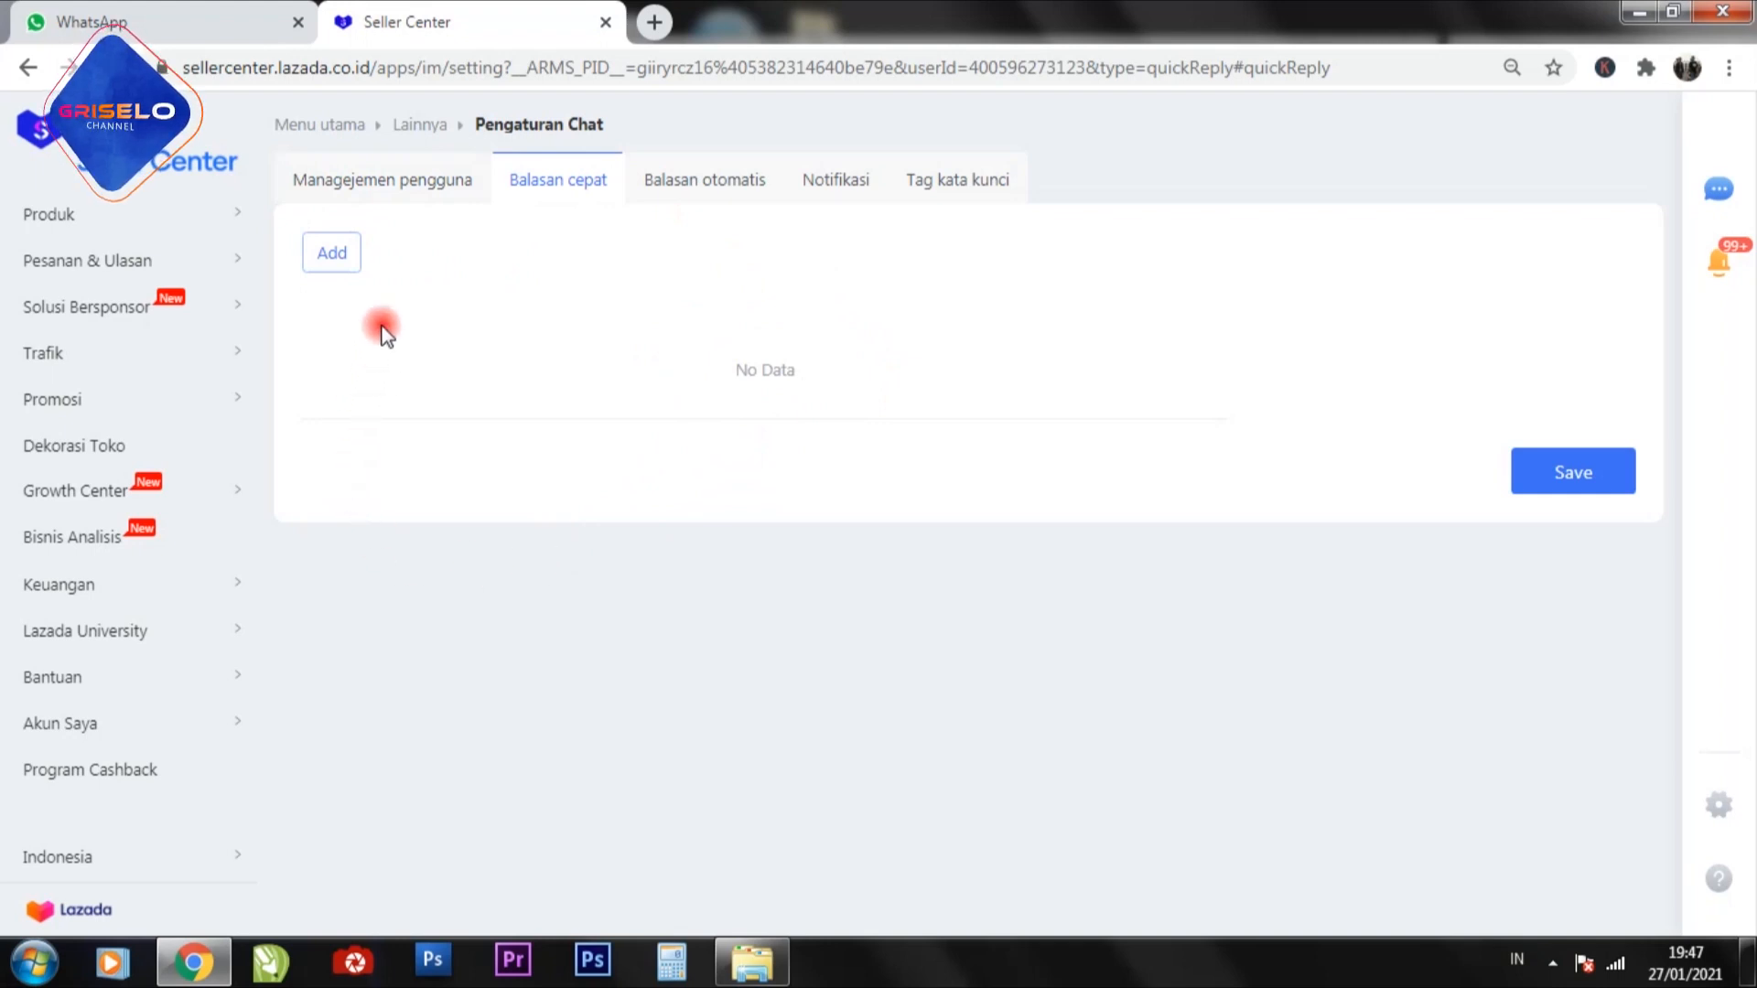
click(332, 256)
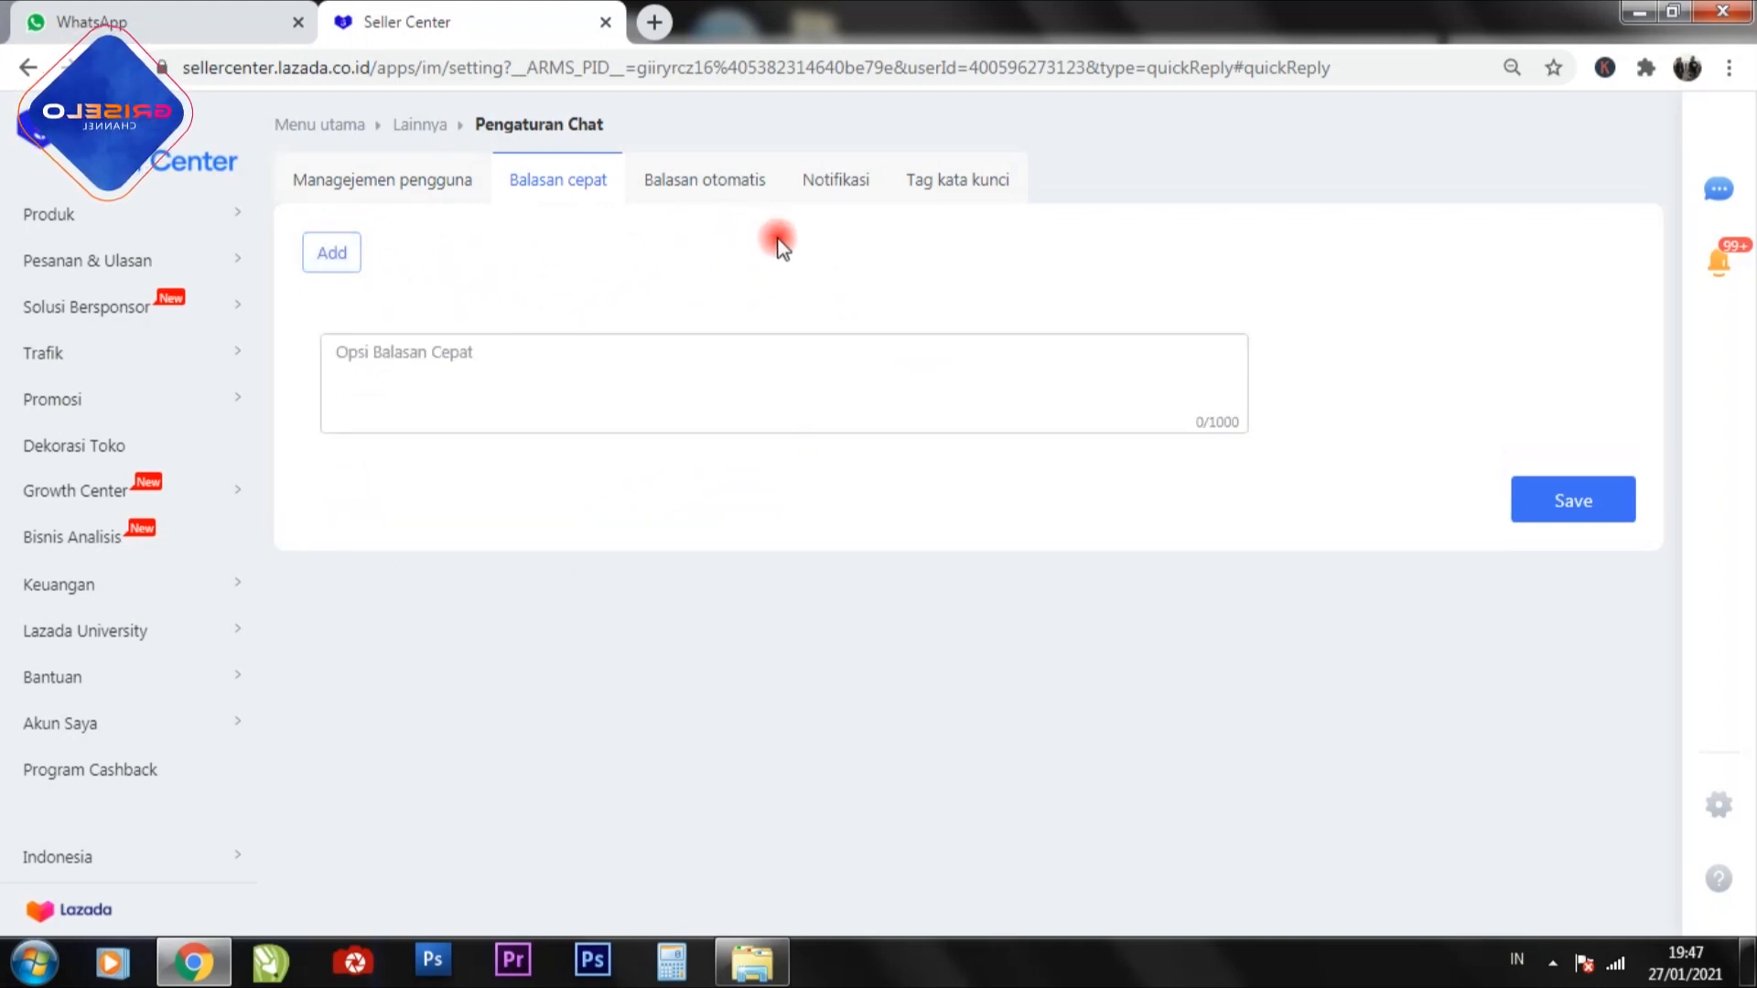
click(430, 361)
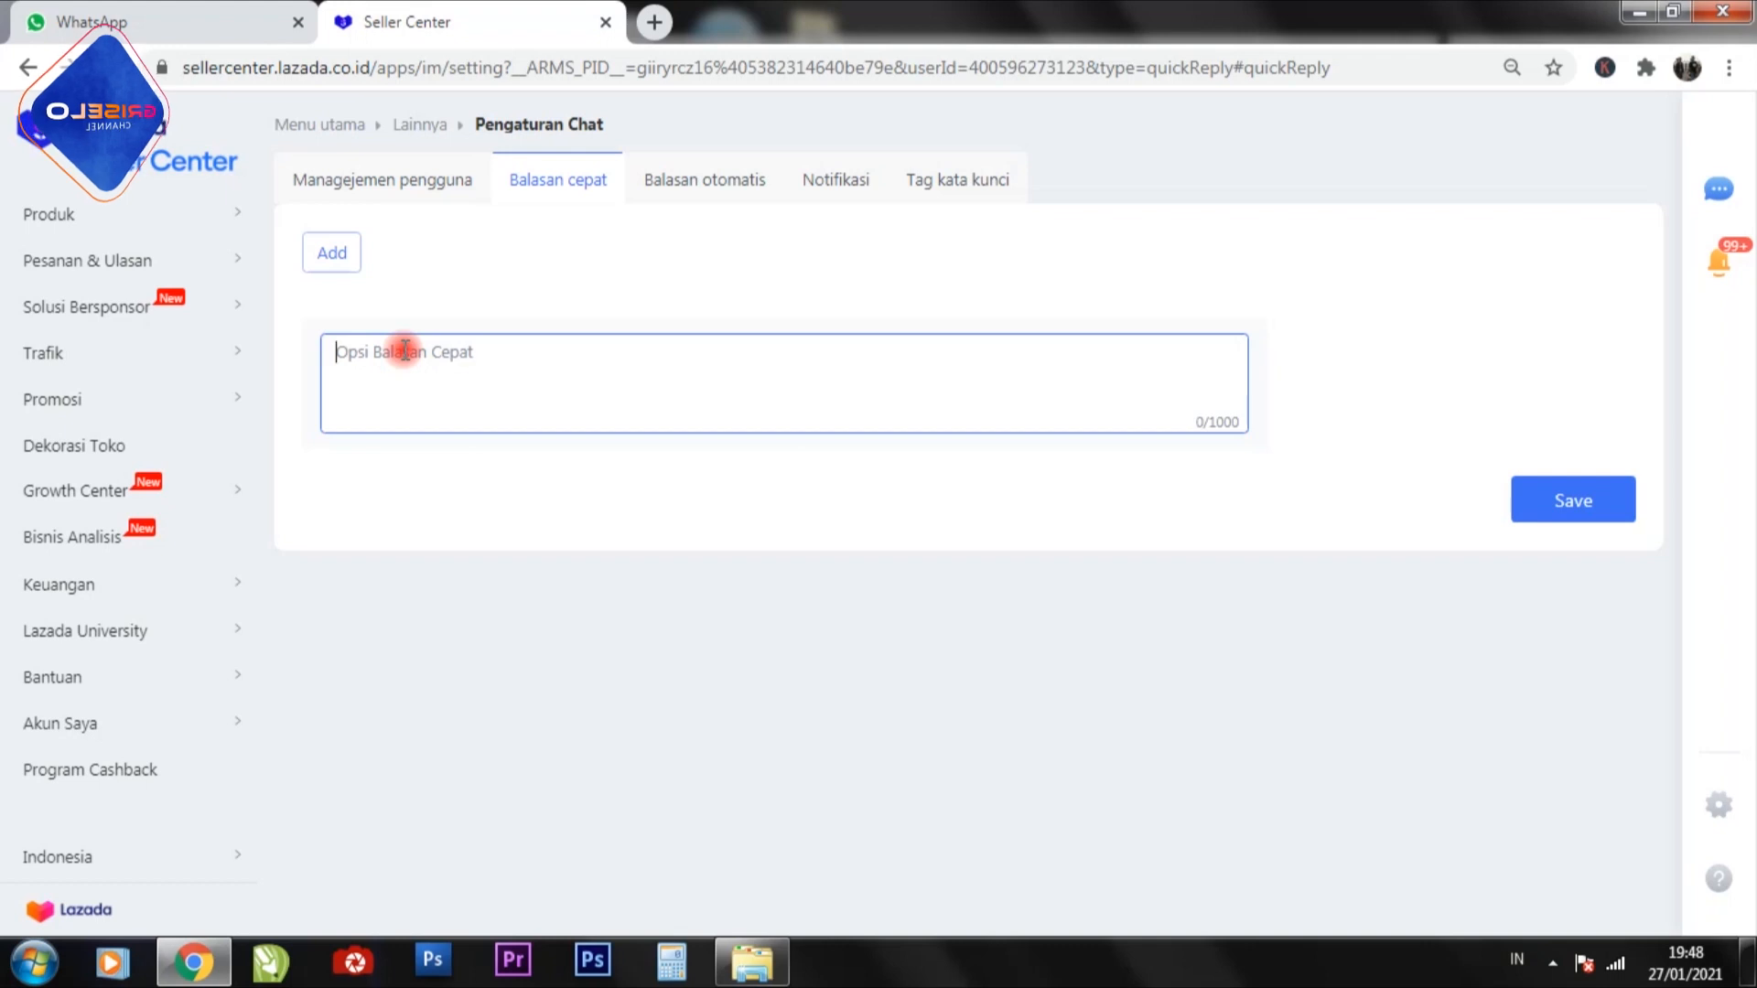
text(Masih )
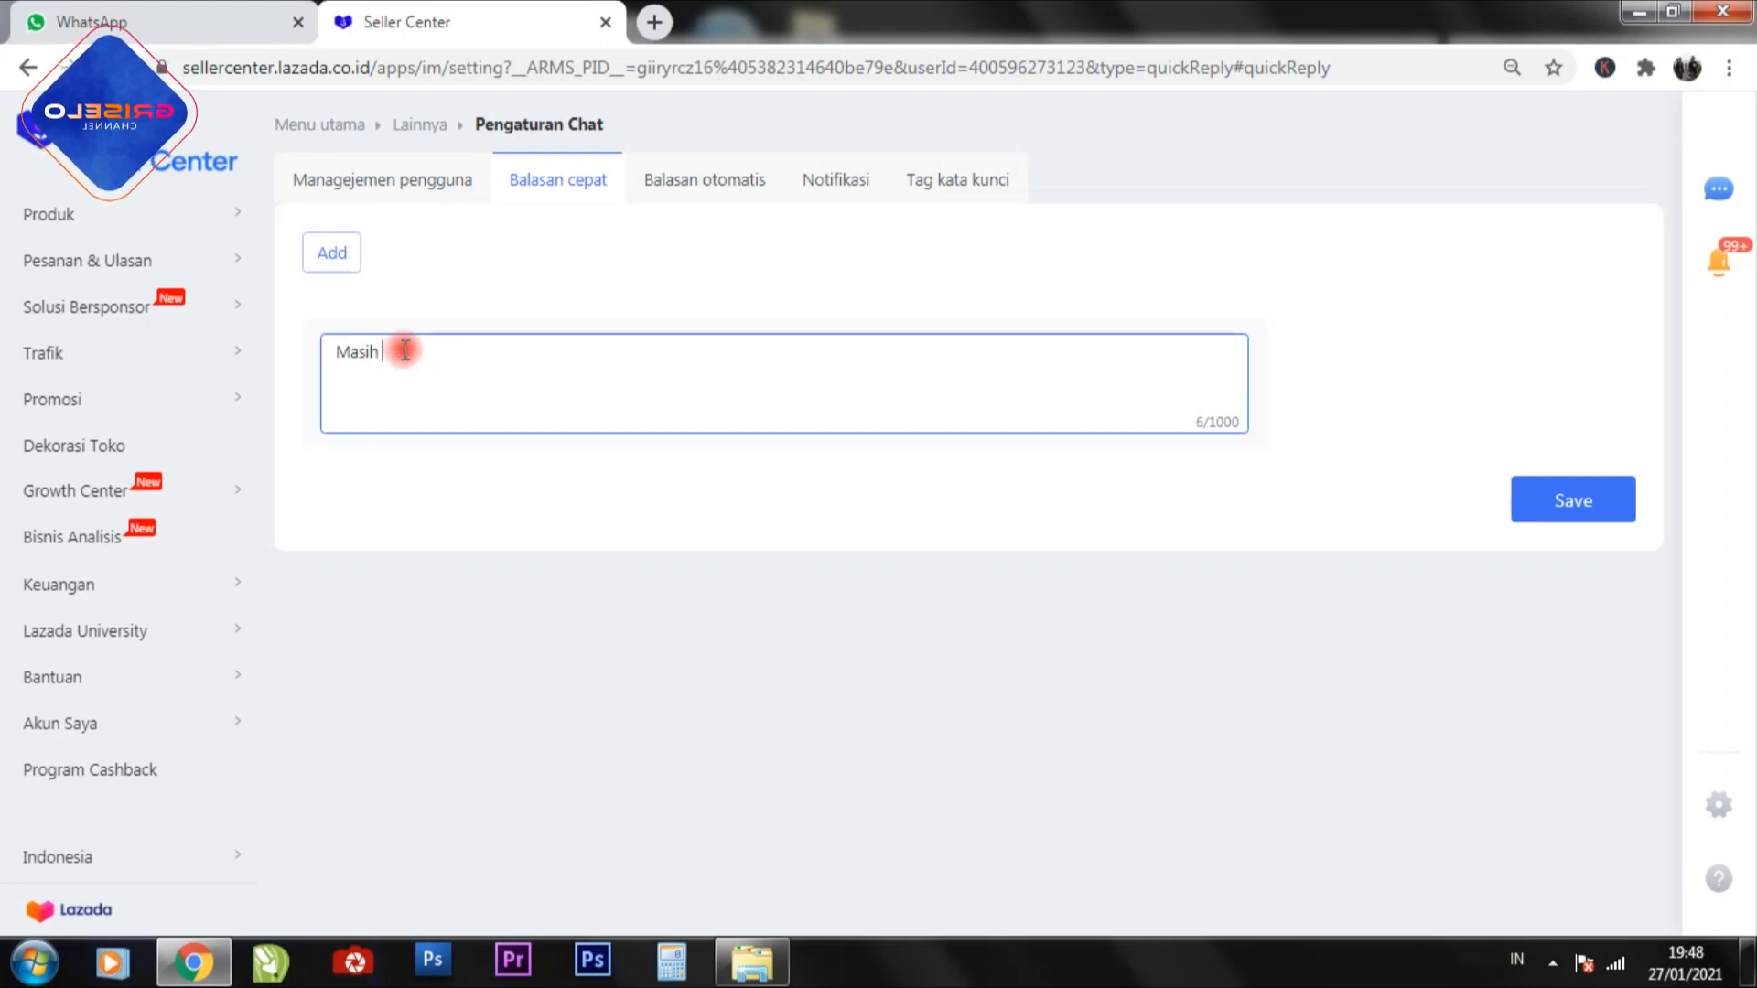
text(kak)
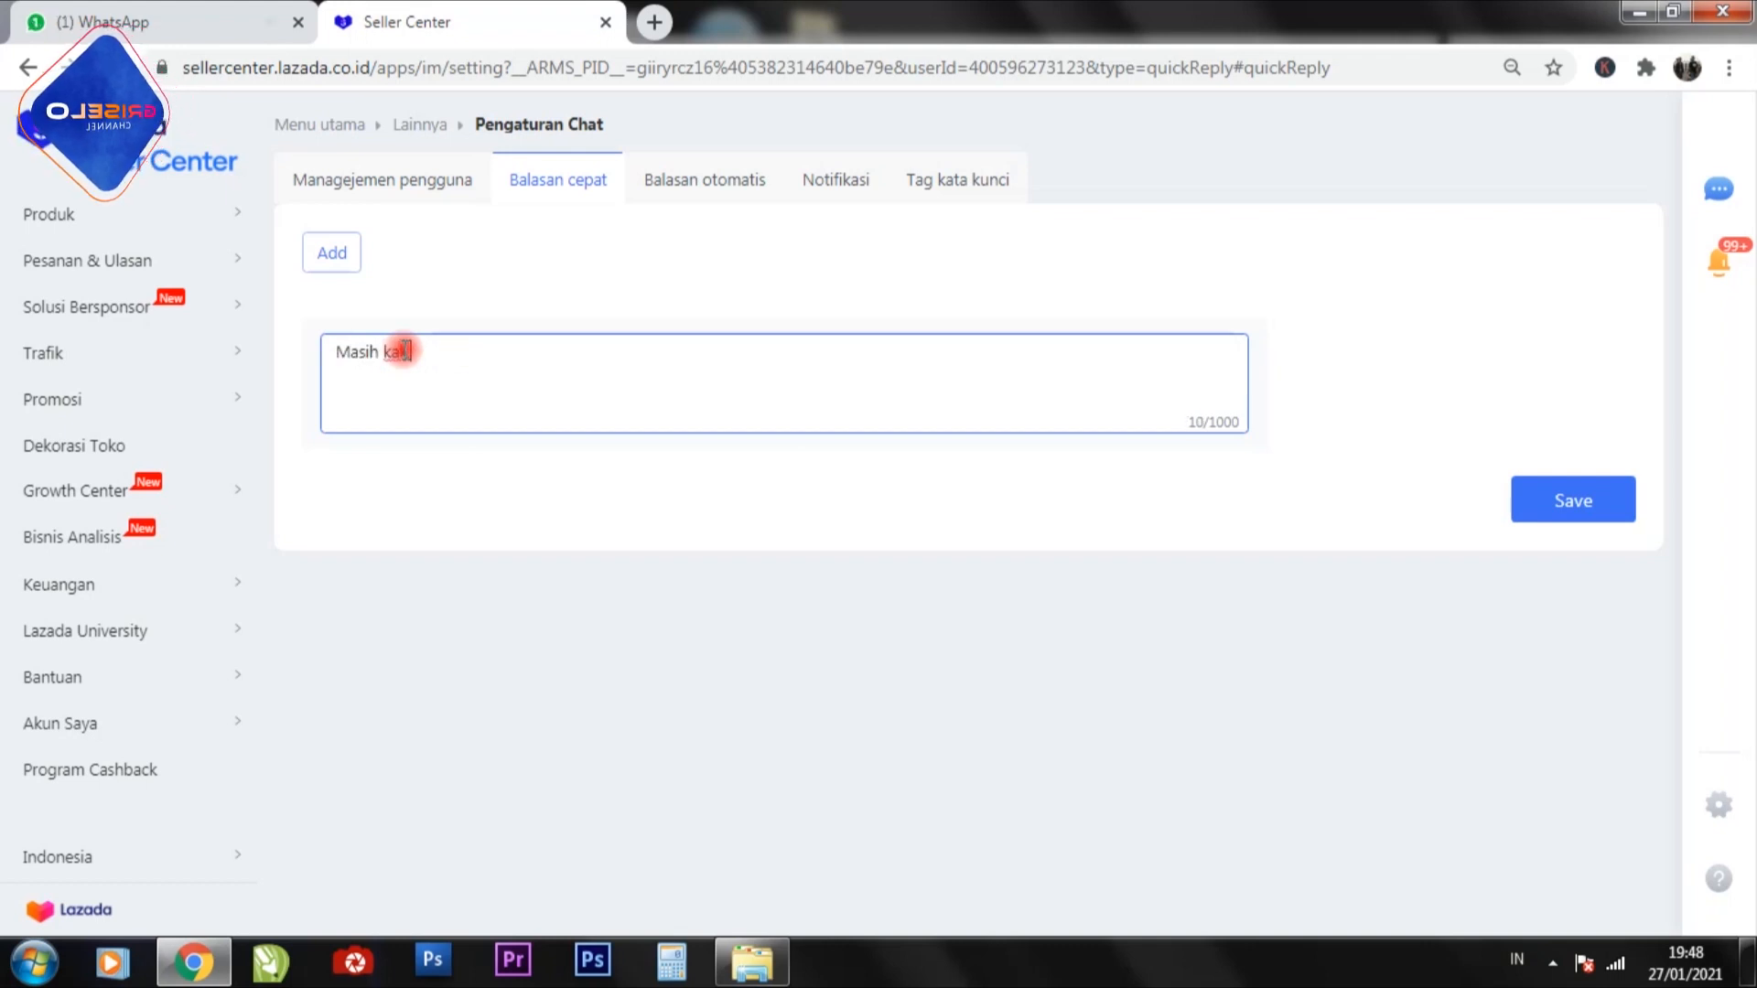
text(, silahkan)
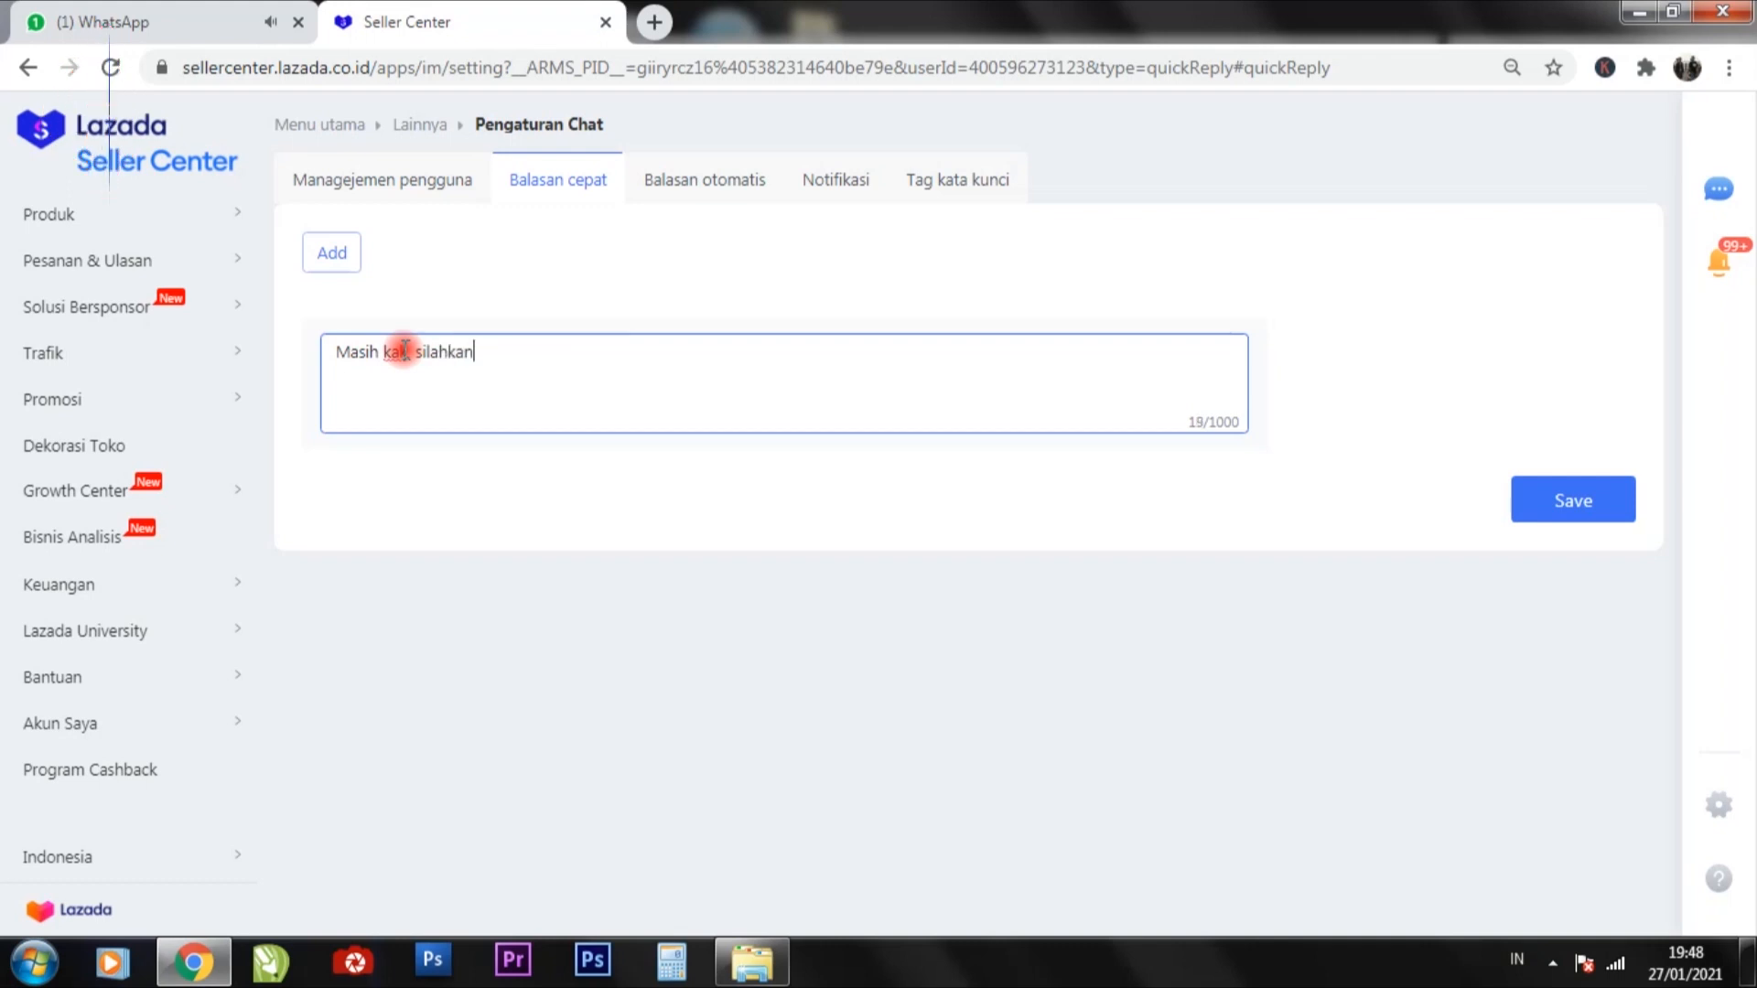
text( di )
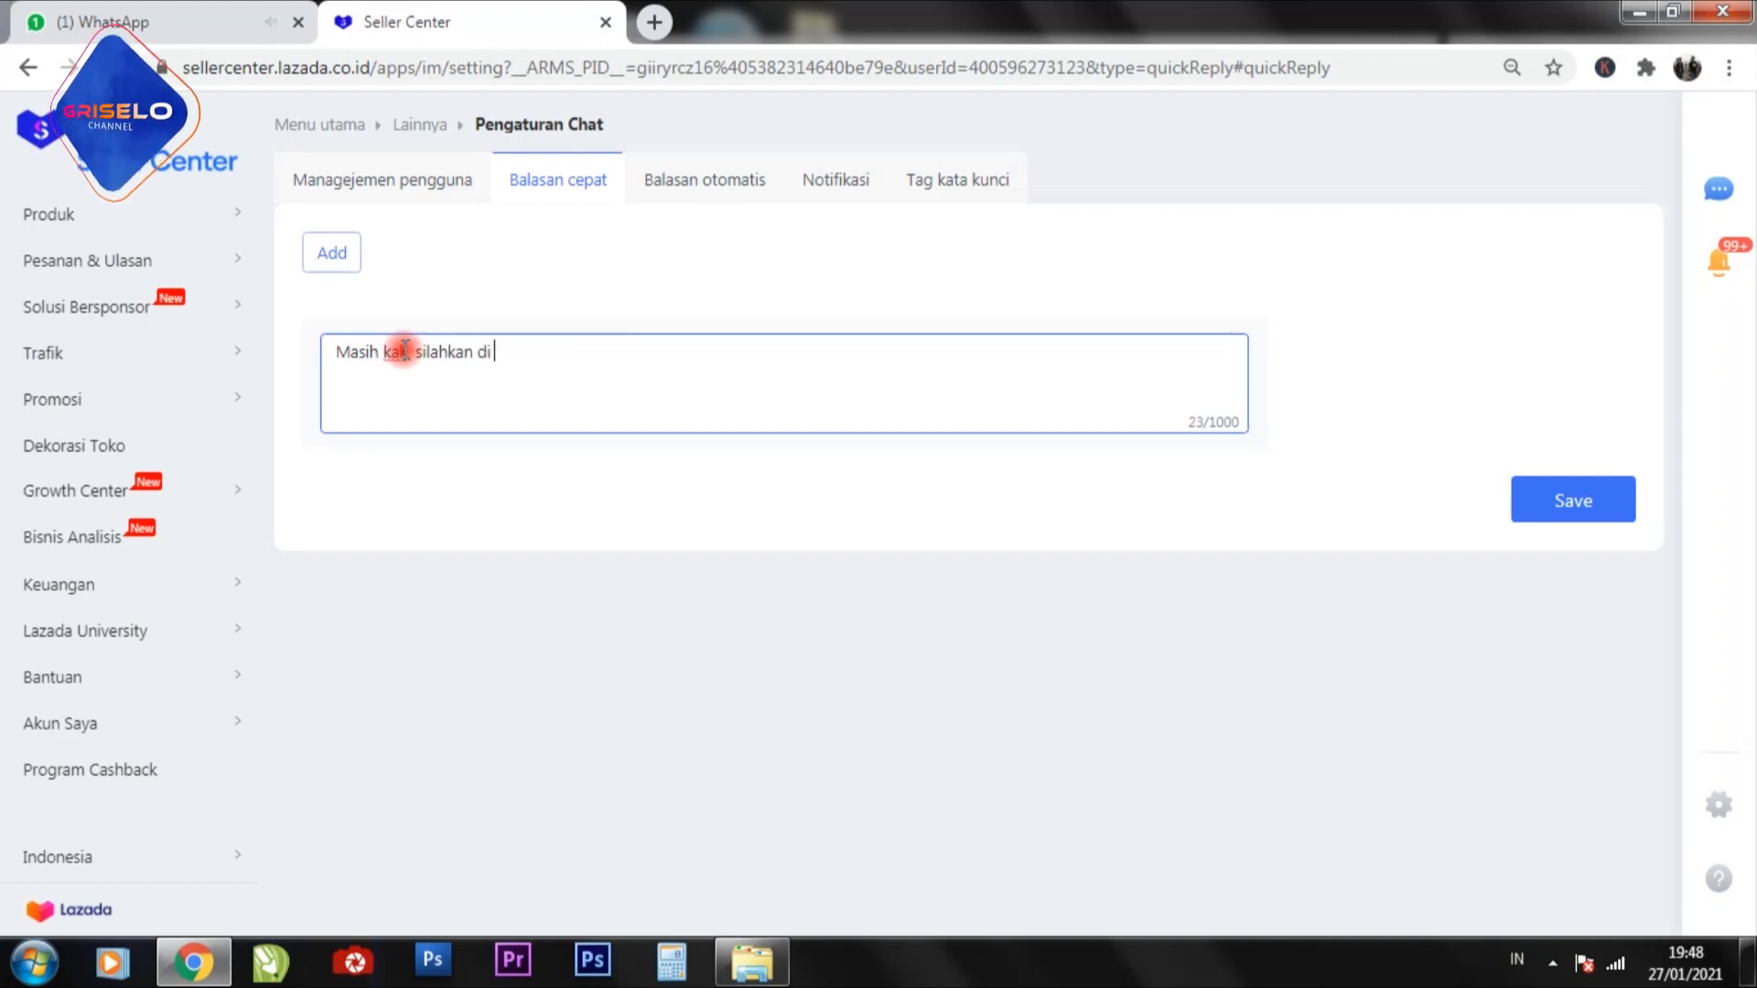
text(order.)
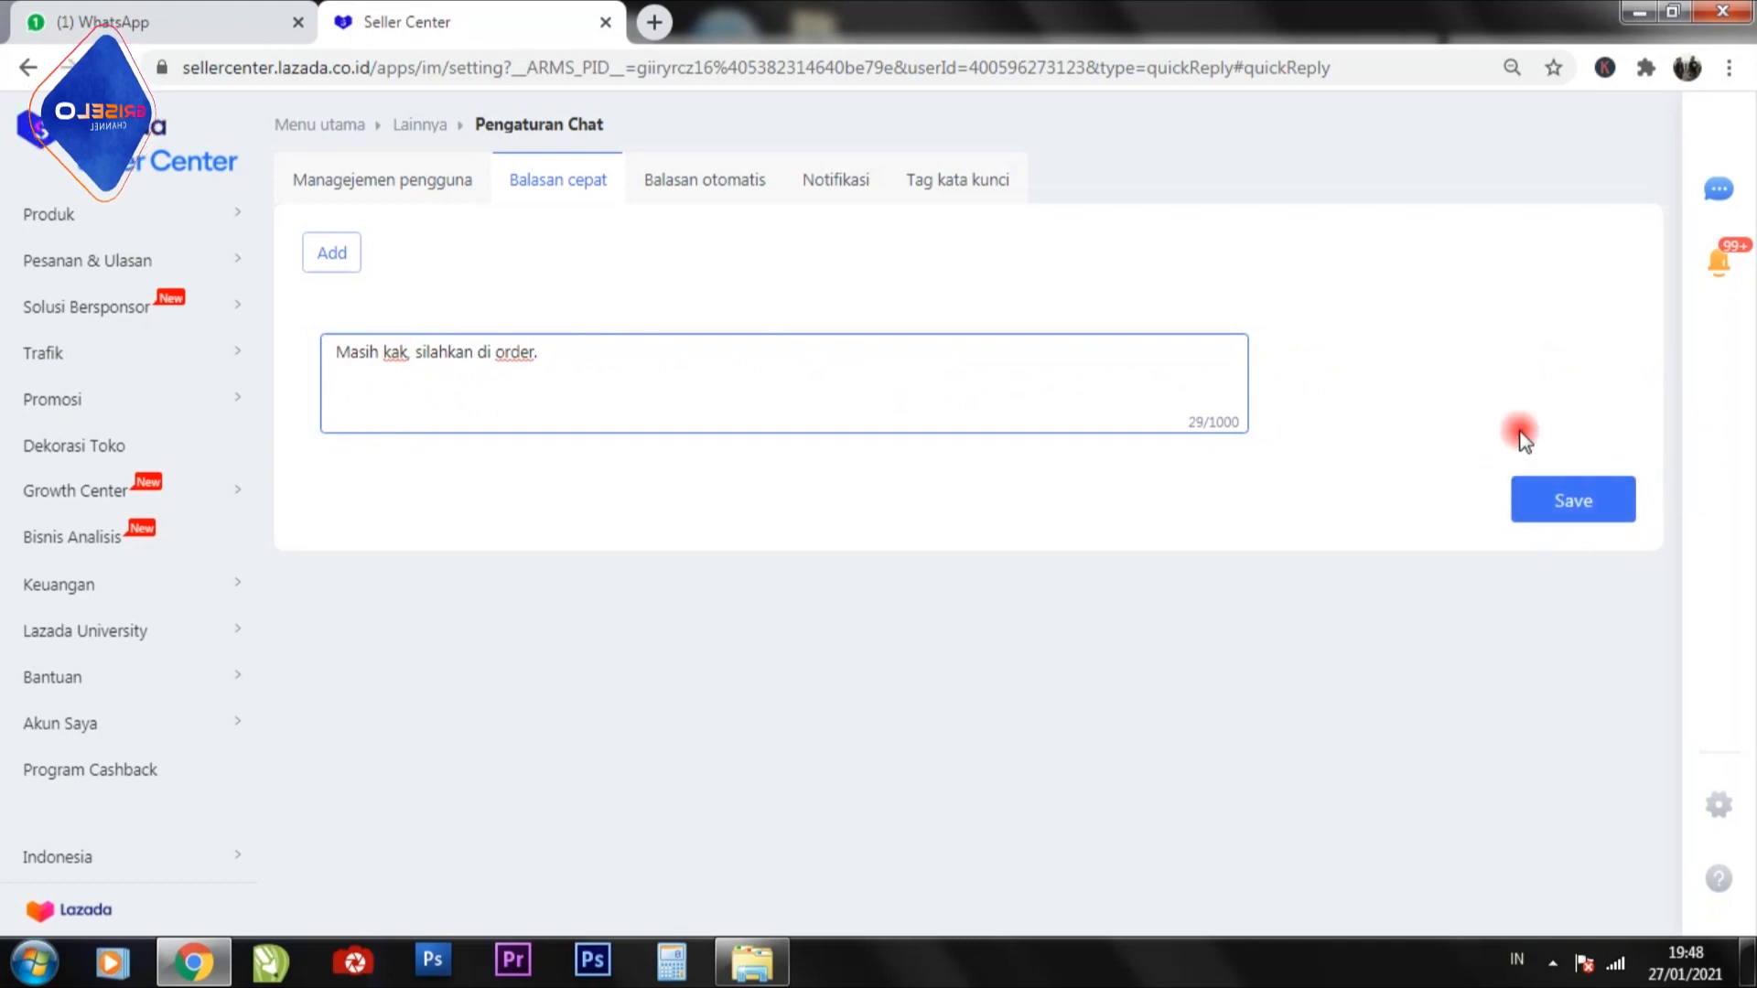
click(1598, 505)
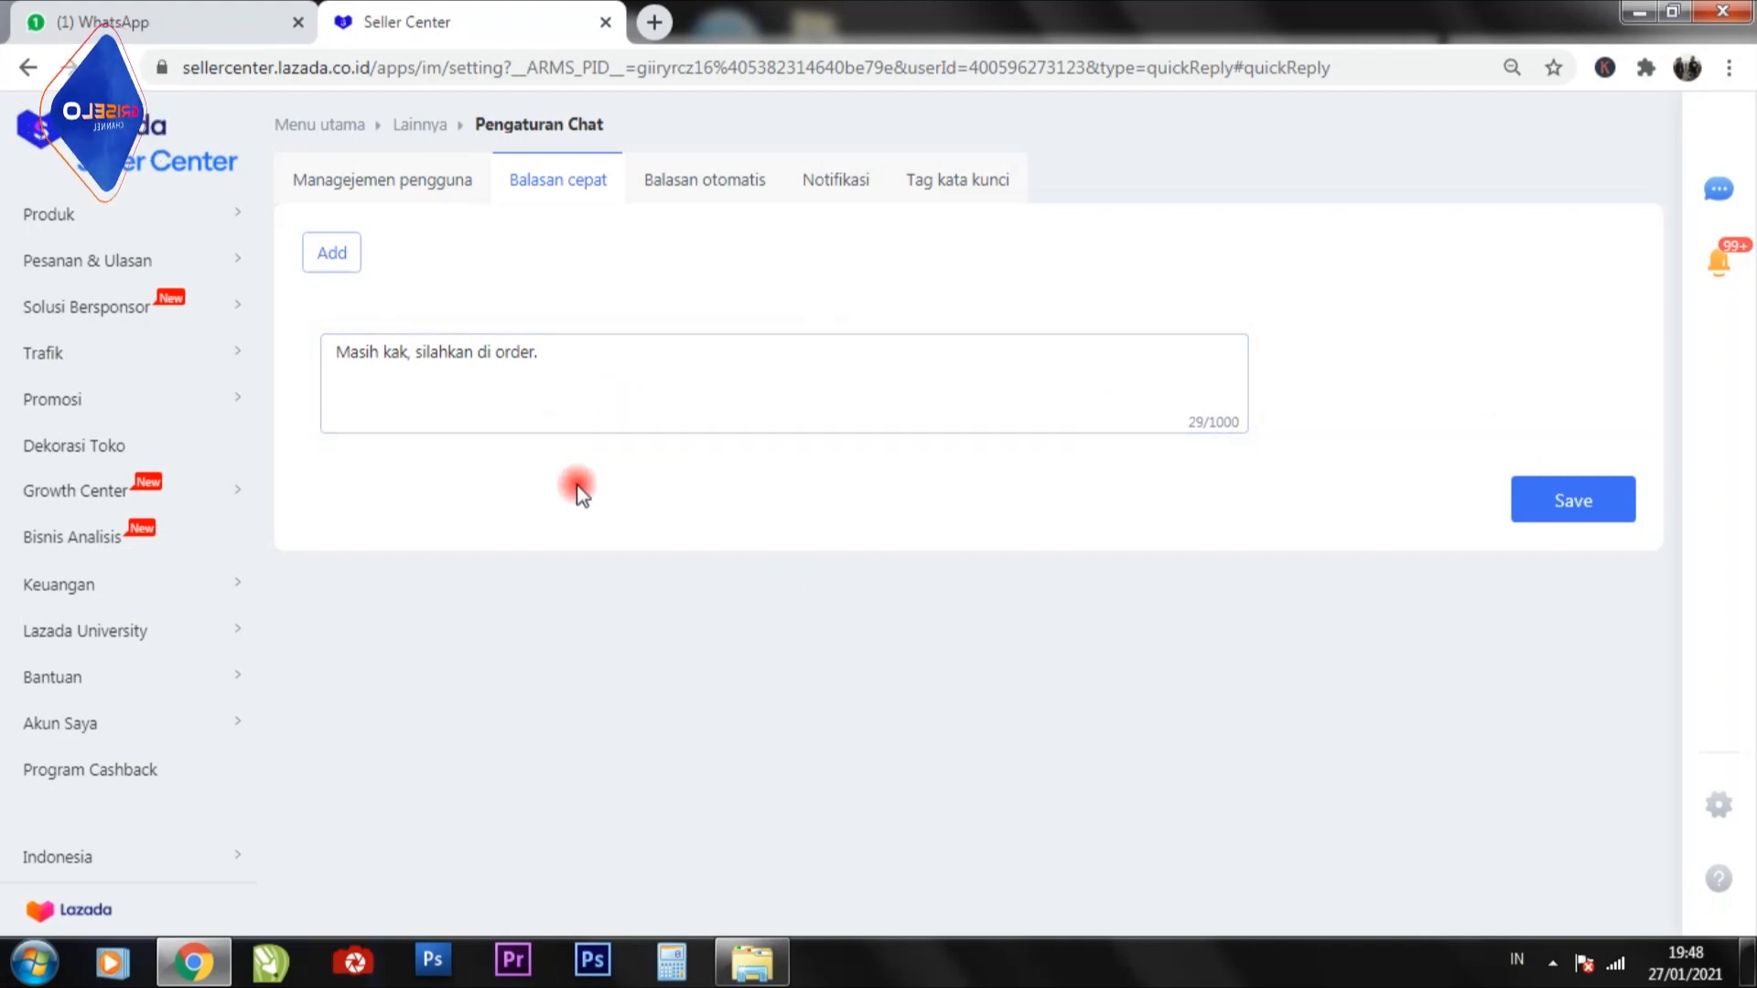
Add a second quick reply reading "Baik kak pesanan akan segera kami kirim." and save it.
click(337, 261)
click(412, 517)
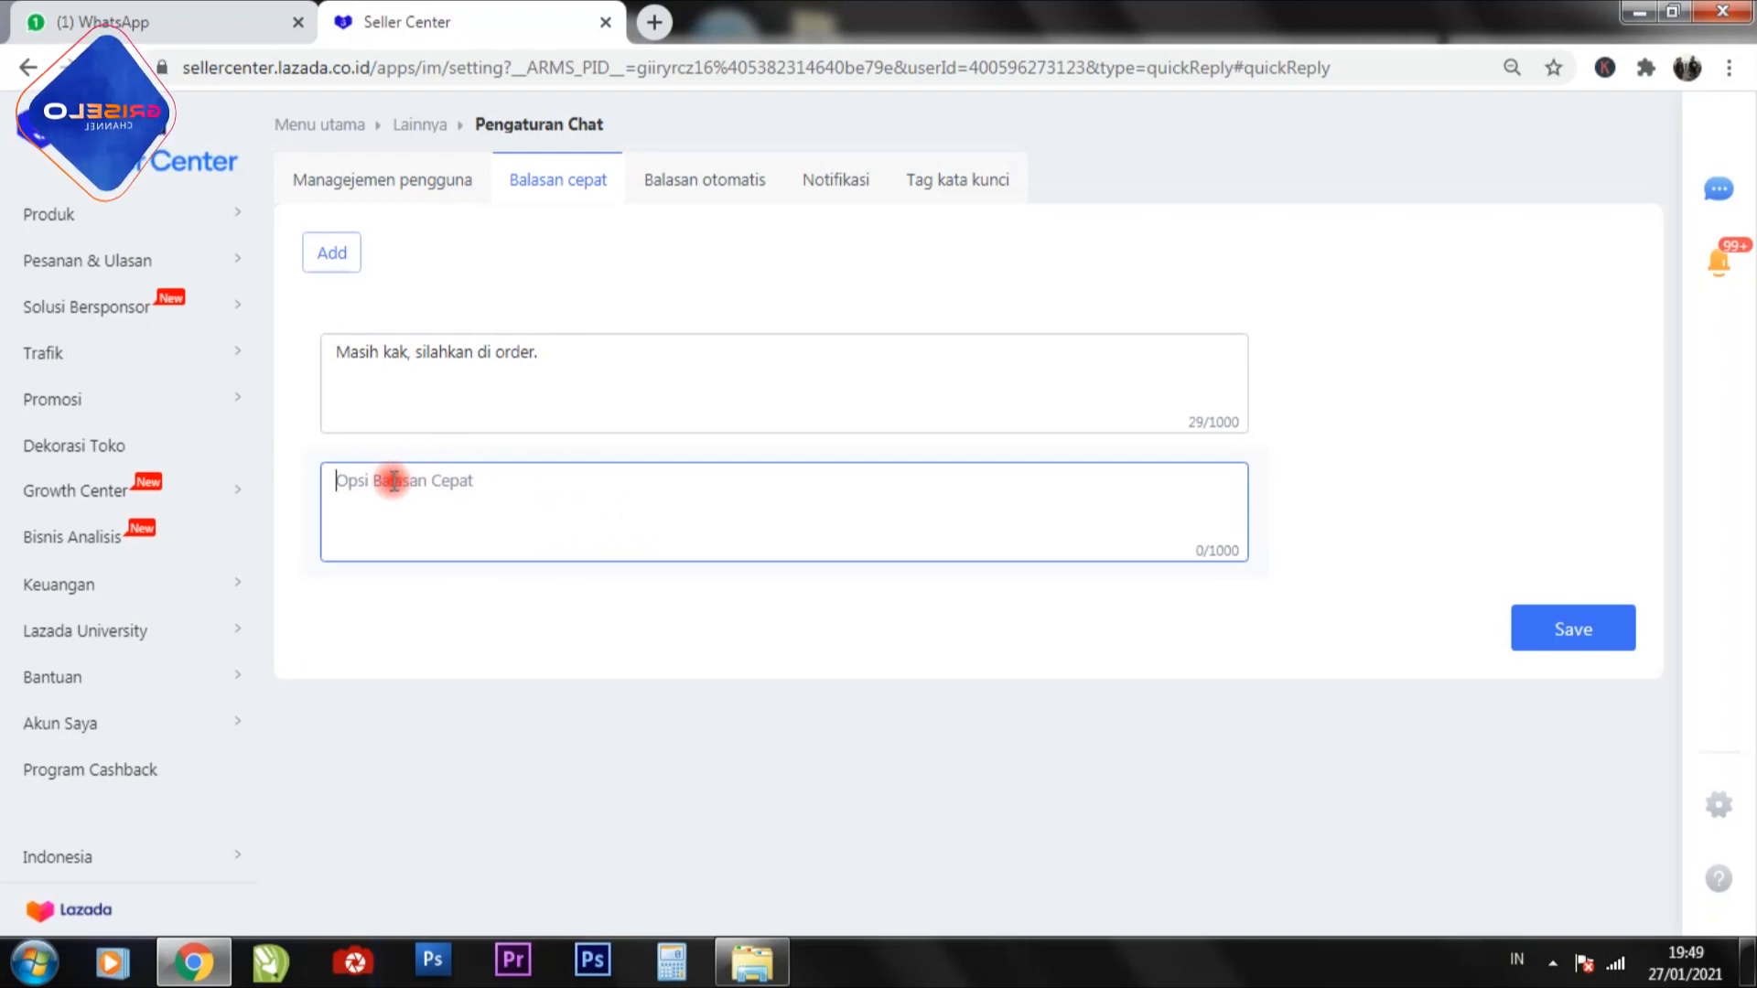
text(Baik kak )
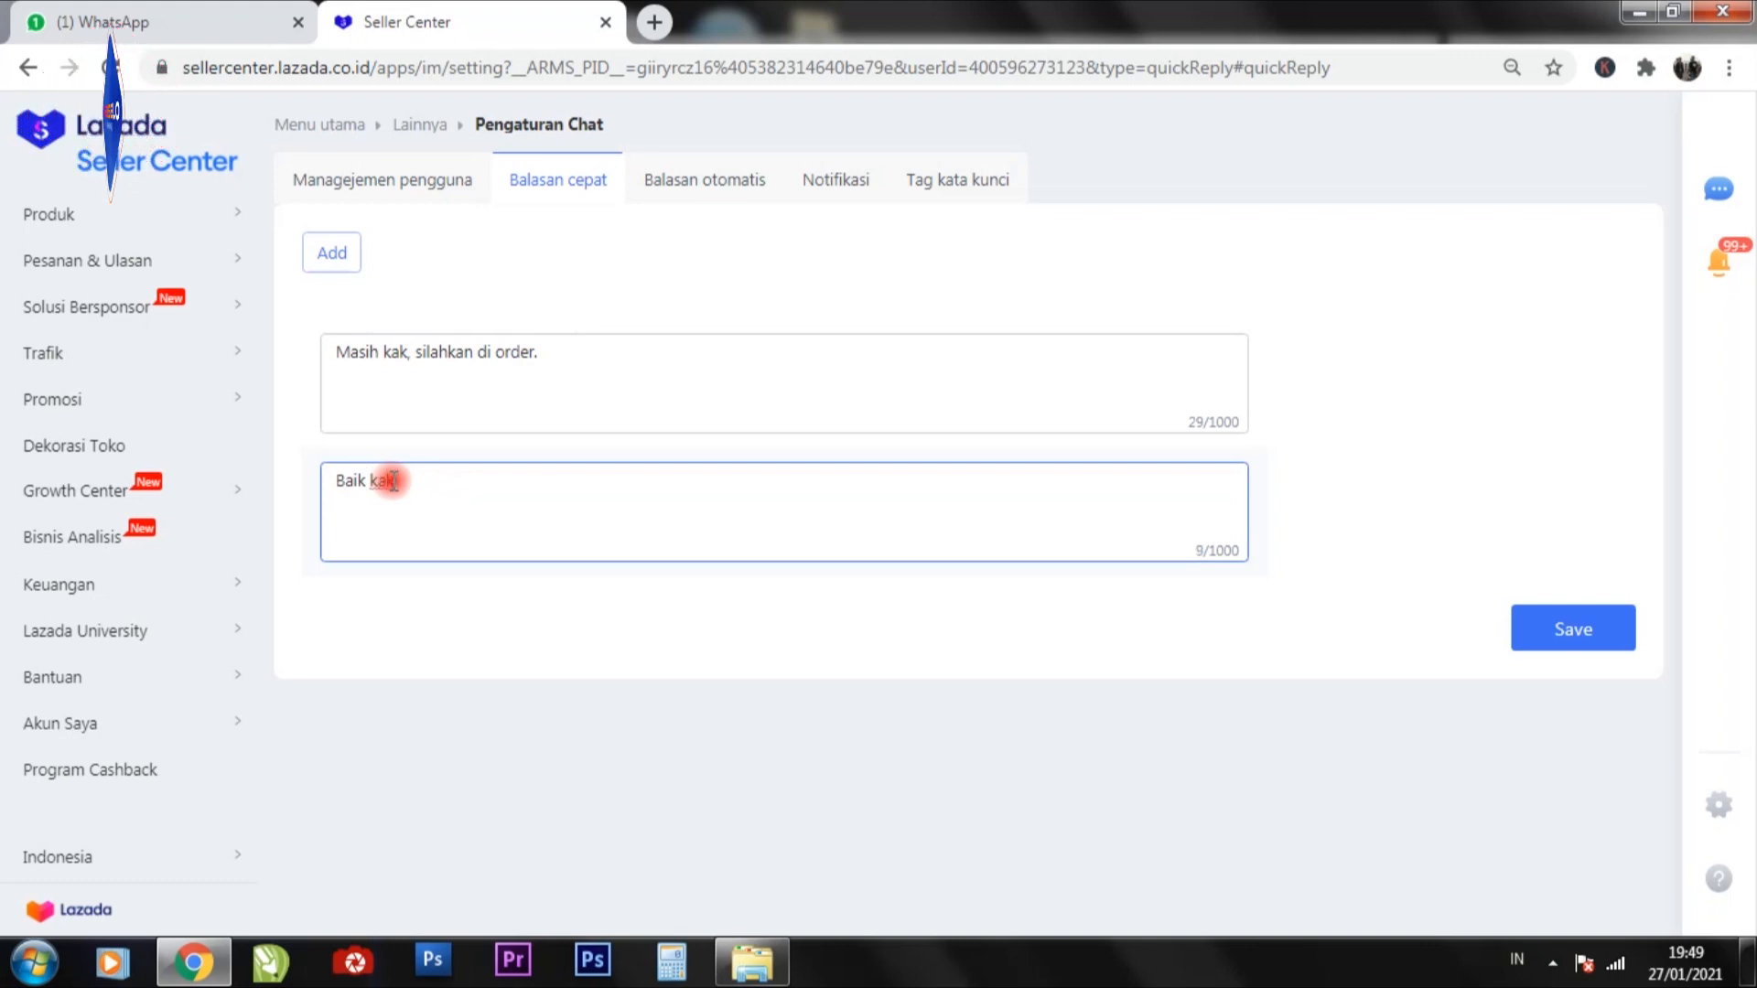
text(pes)
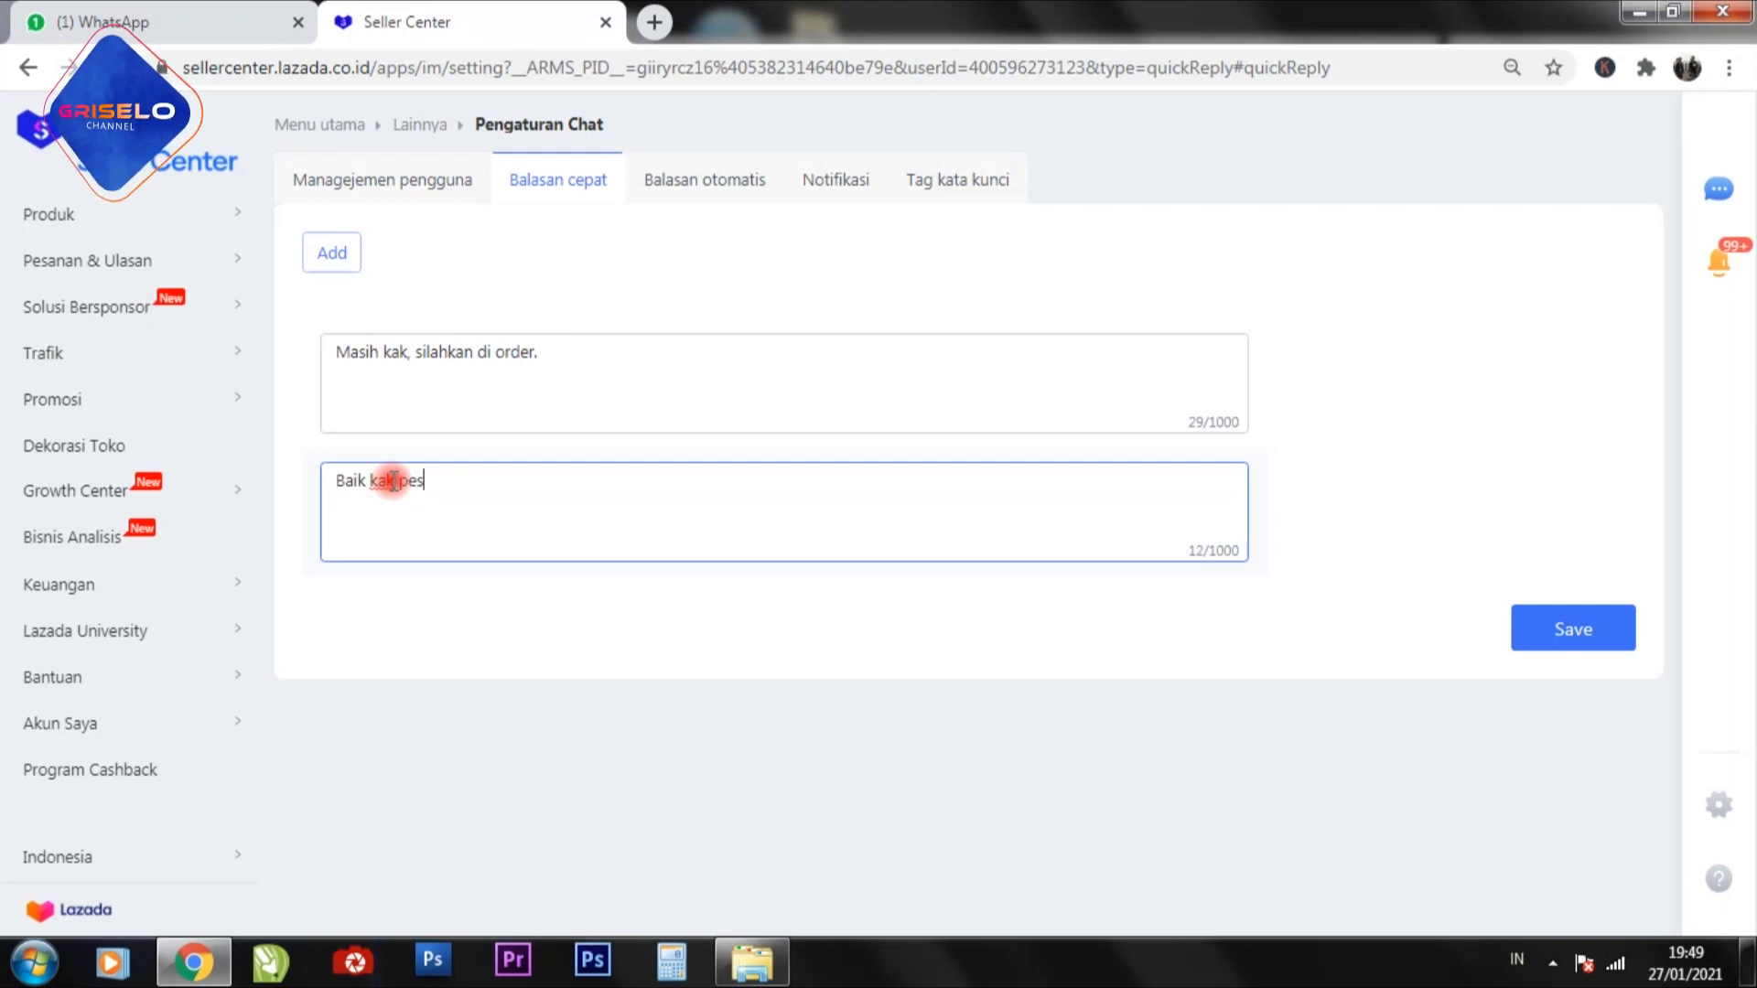
text(anan ak)
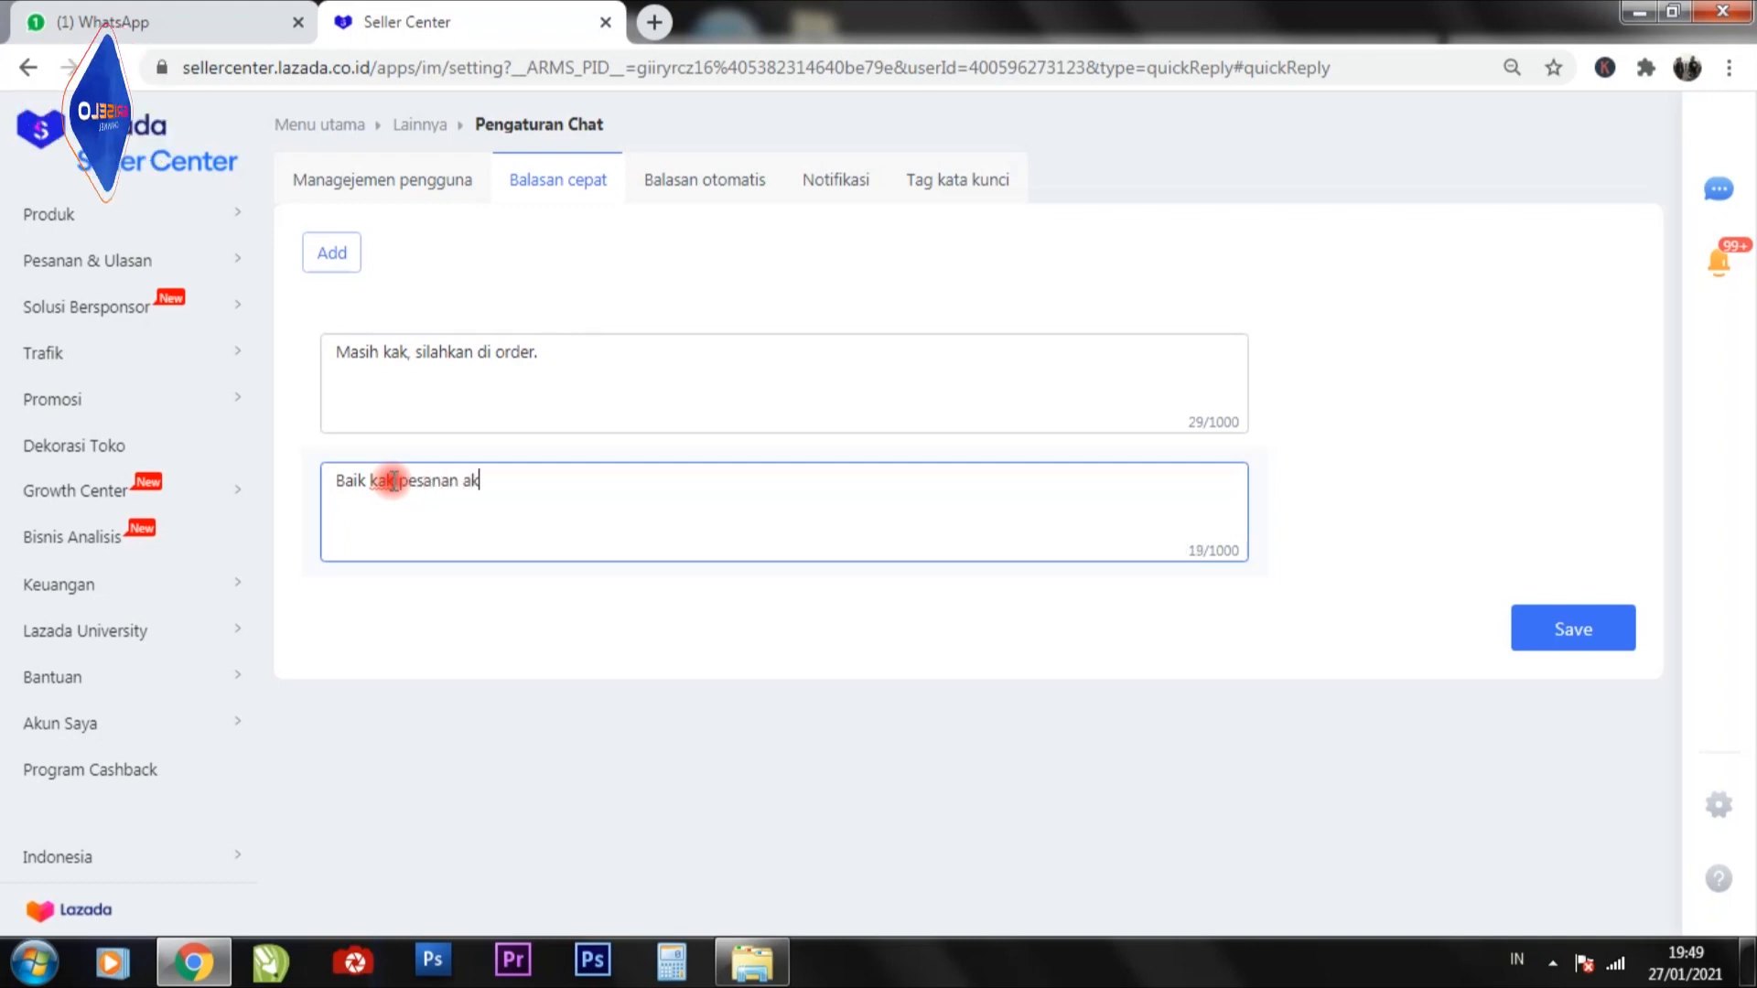
text(an segera)
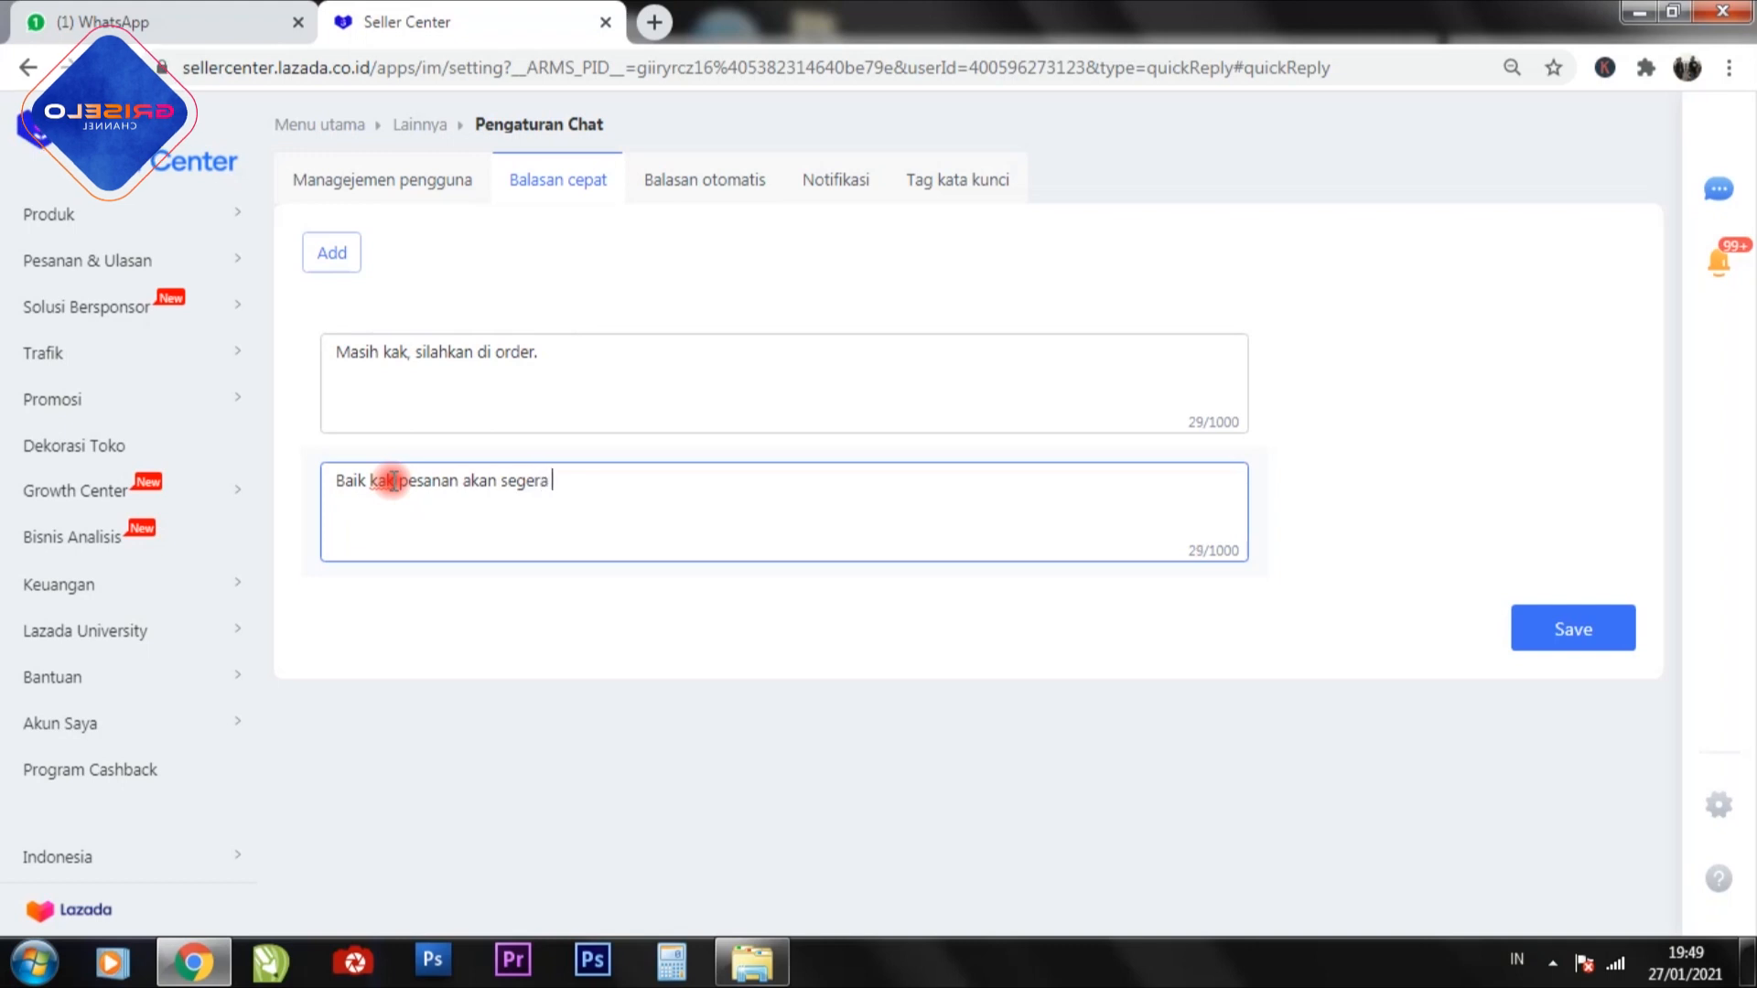
text( kami ki)
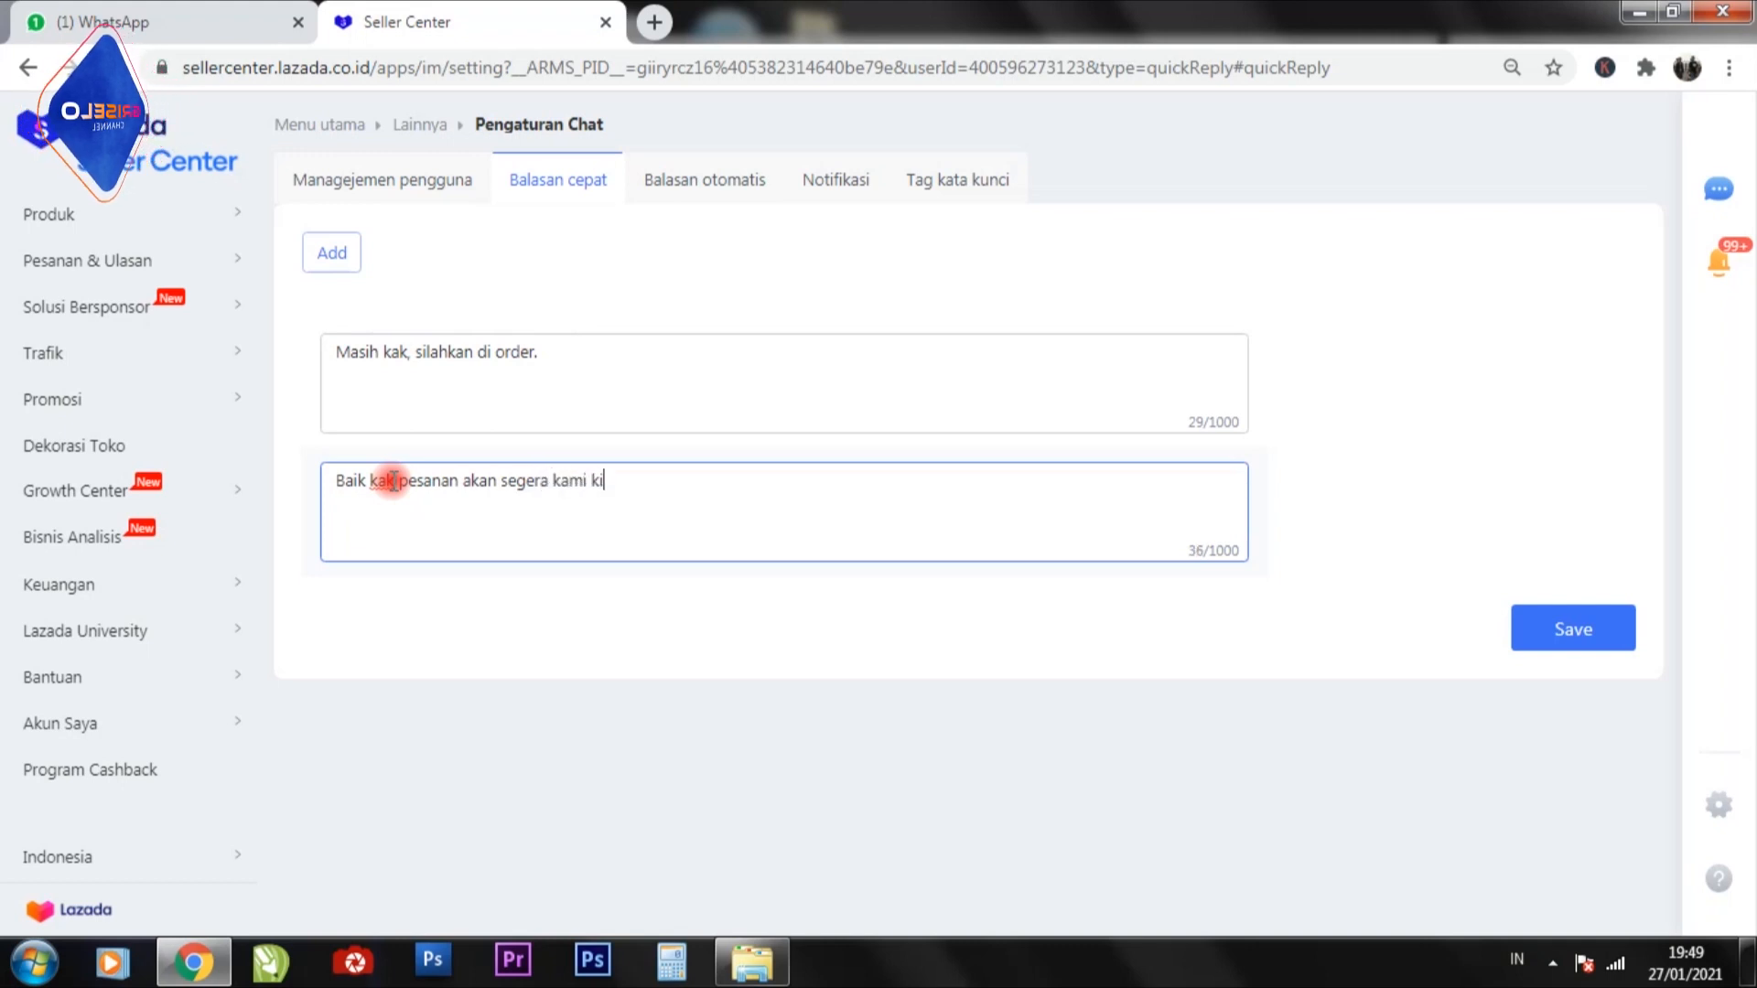
text(rim)
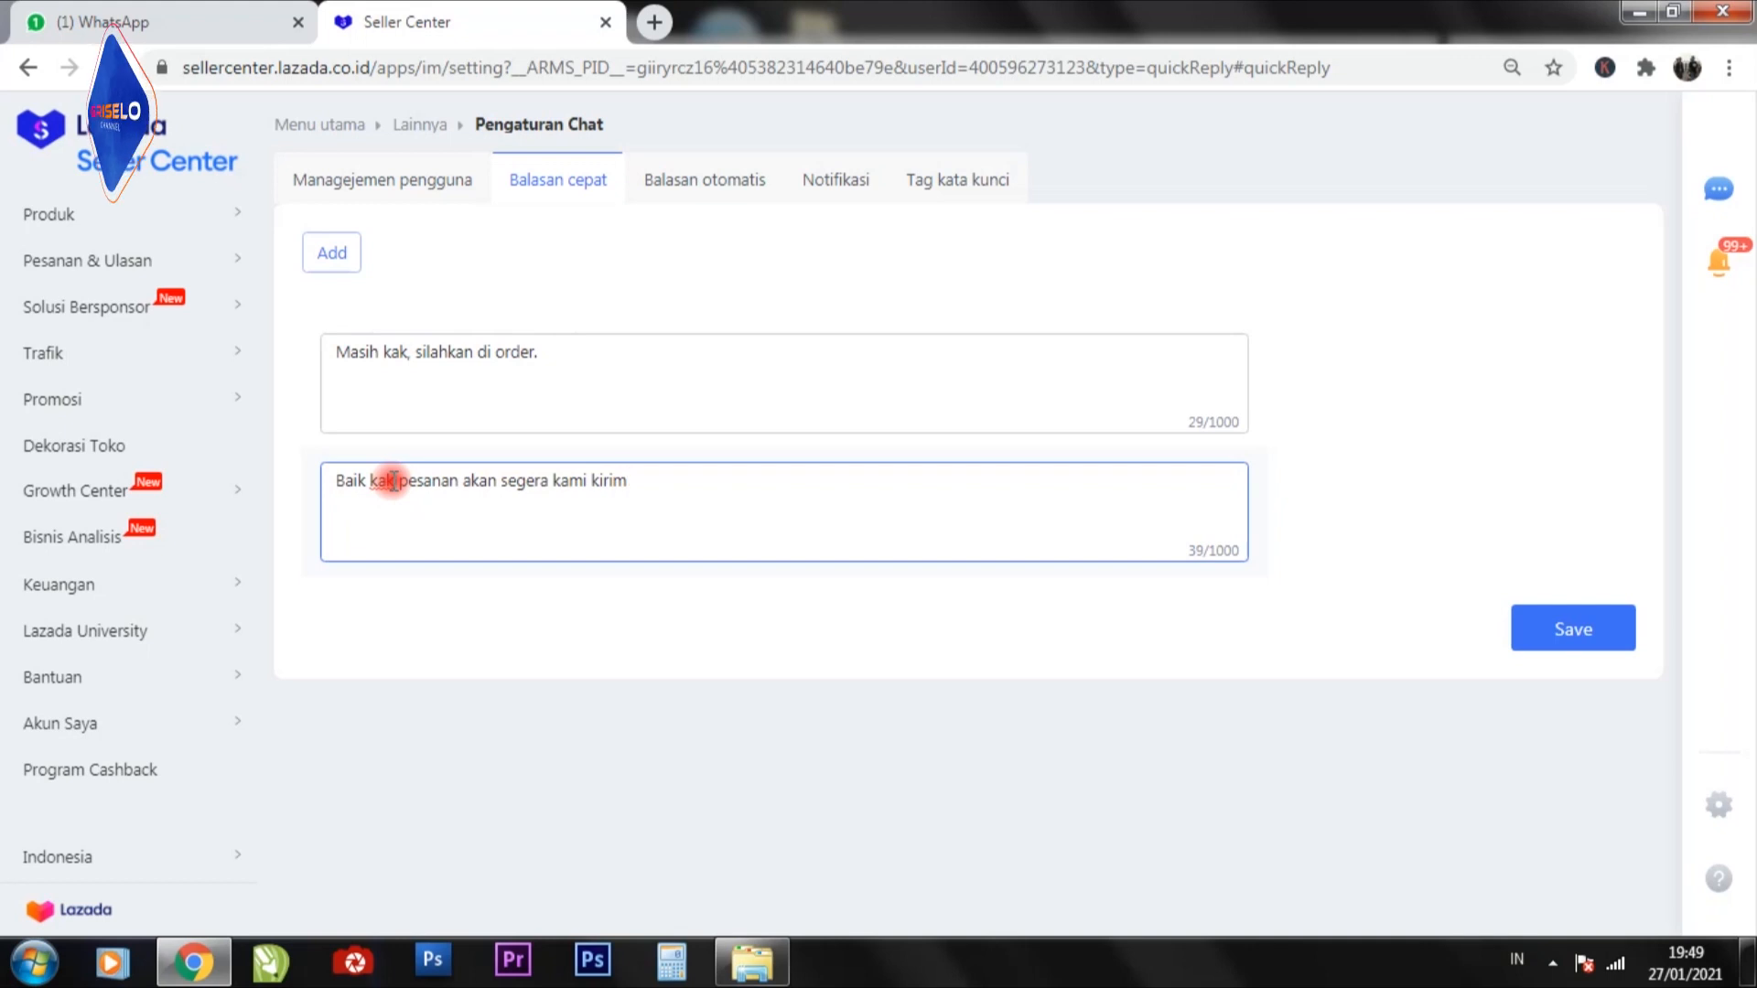
text(.)
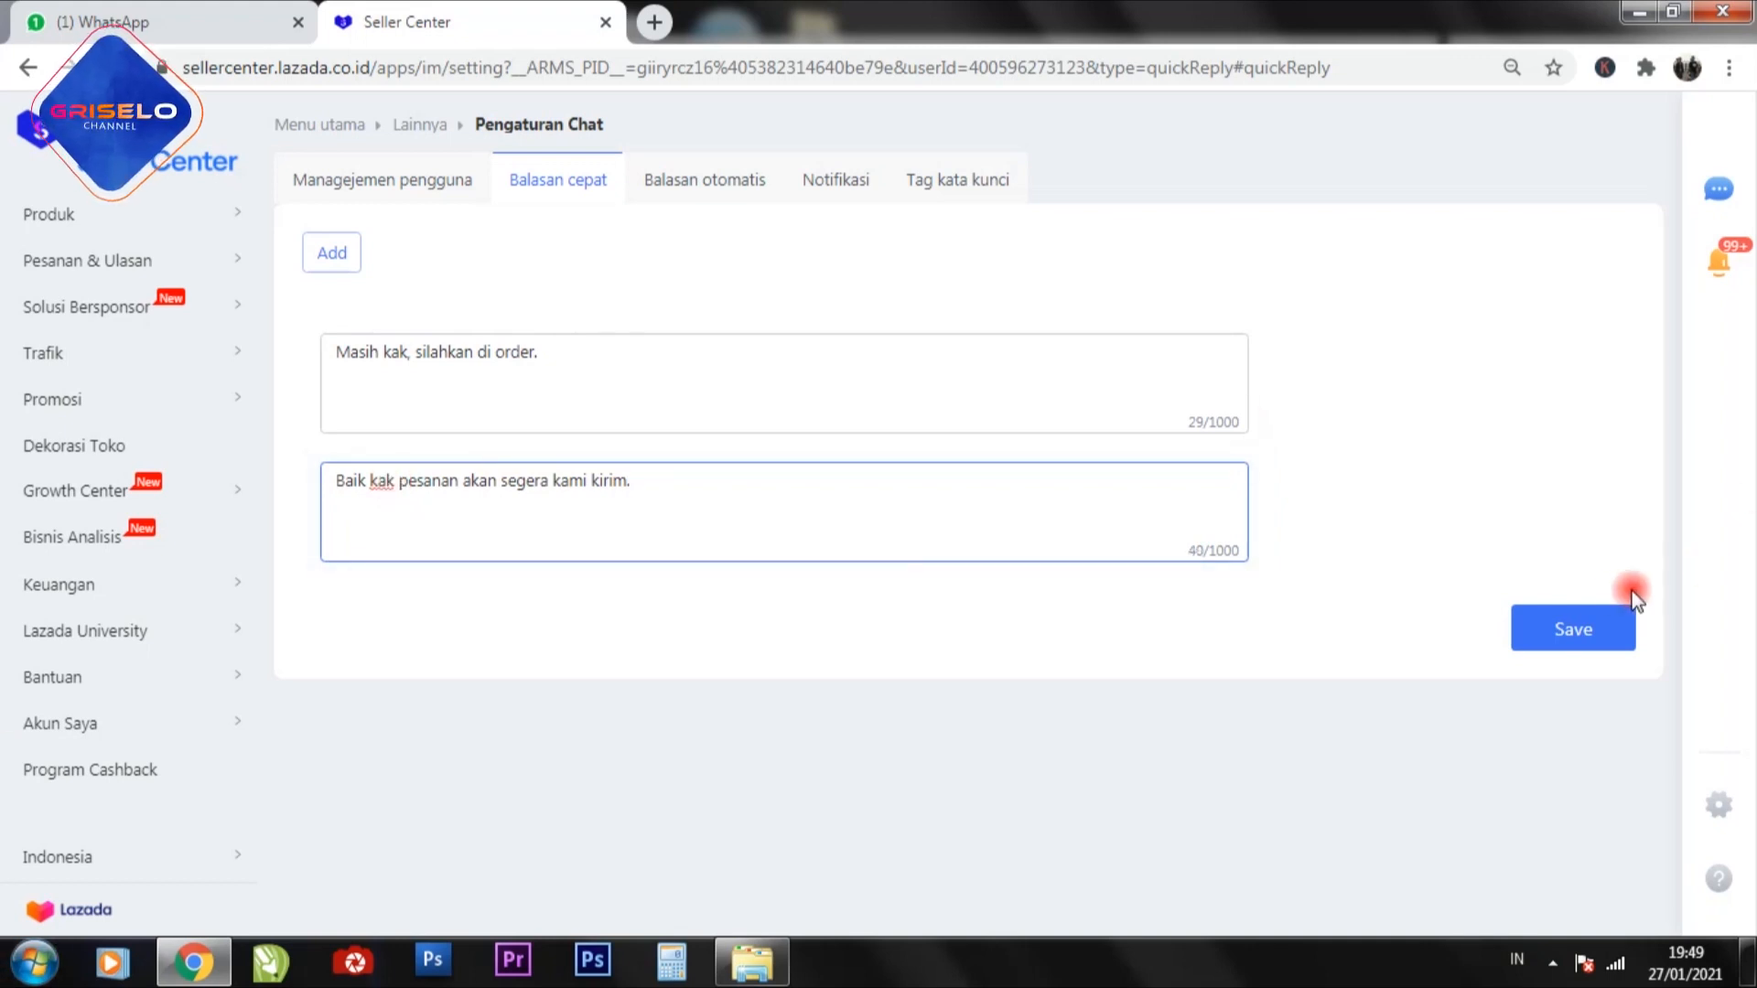
click(1595, 630)
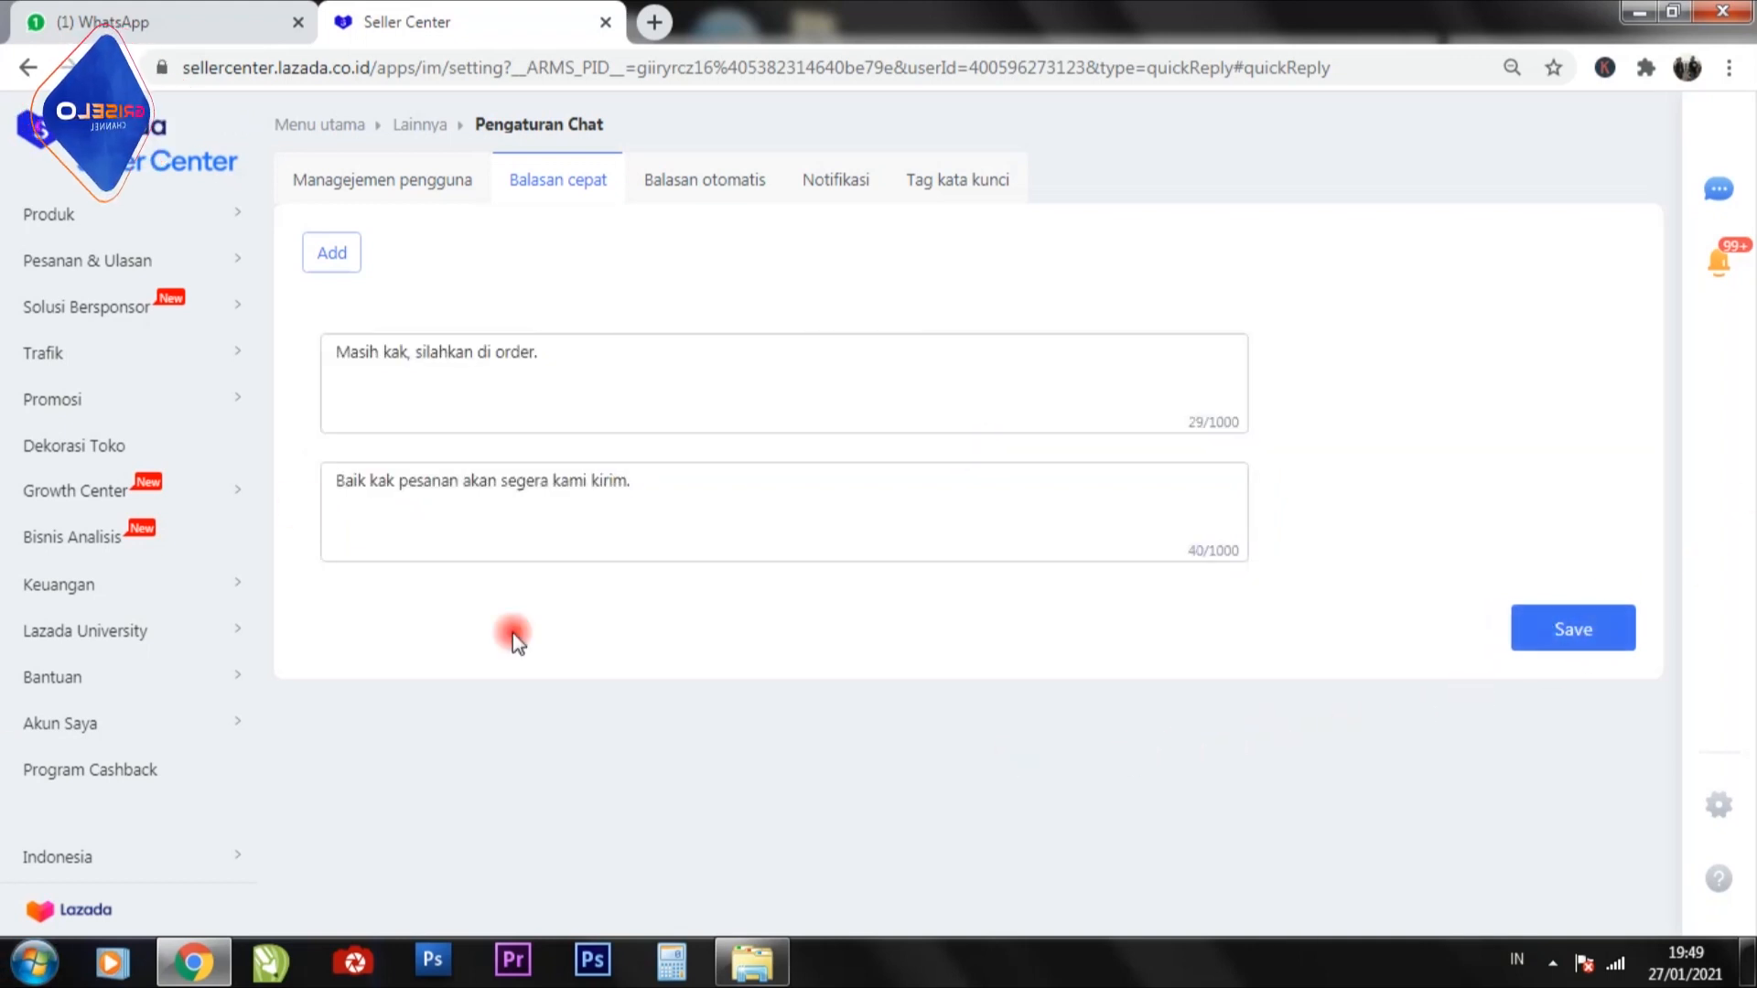
Add two more blank quick reply entries below the existing ones.
click(331, 254)
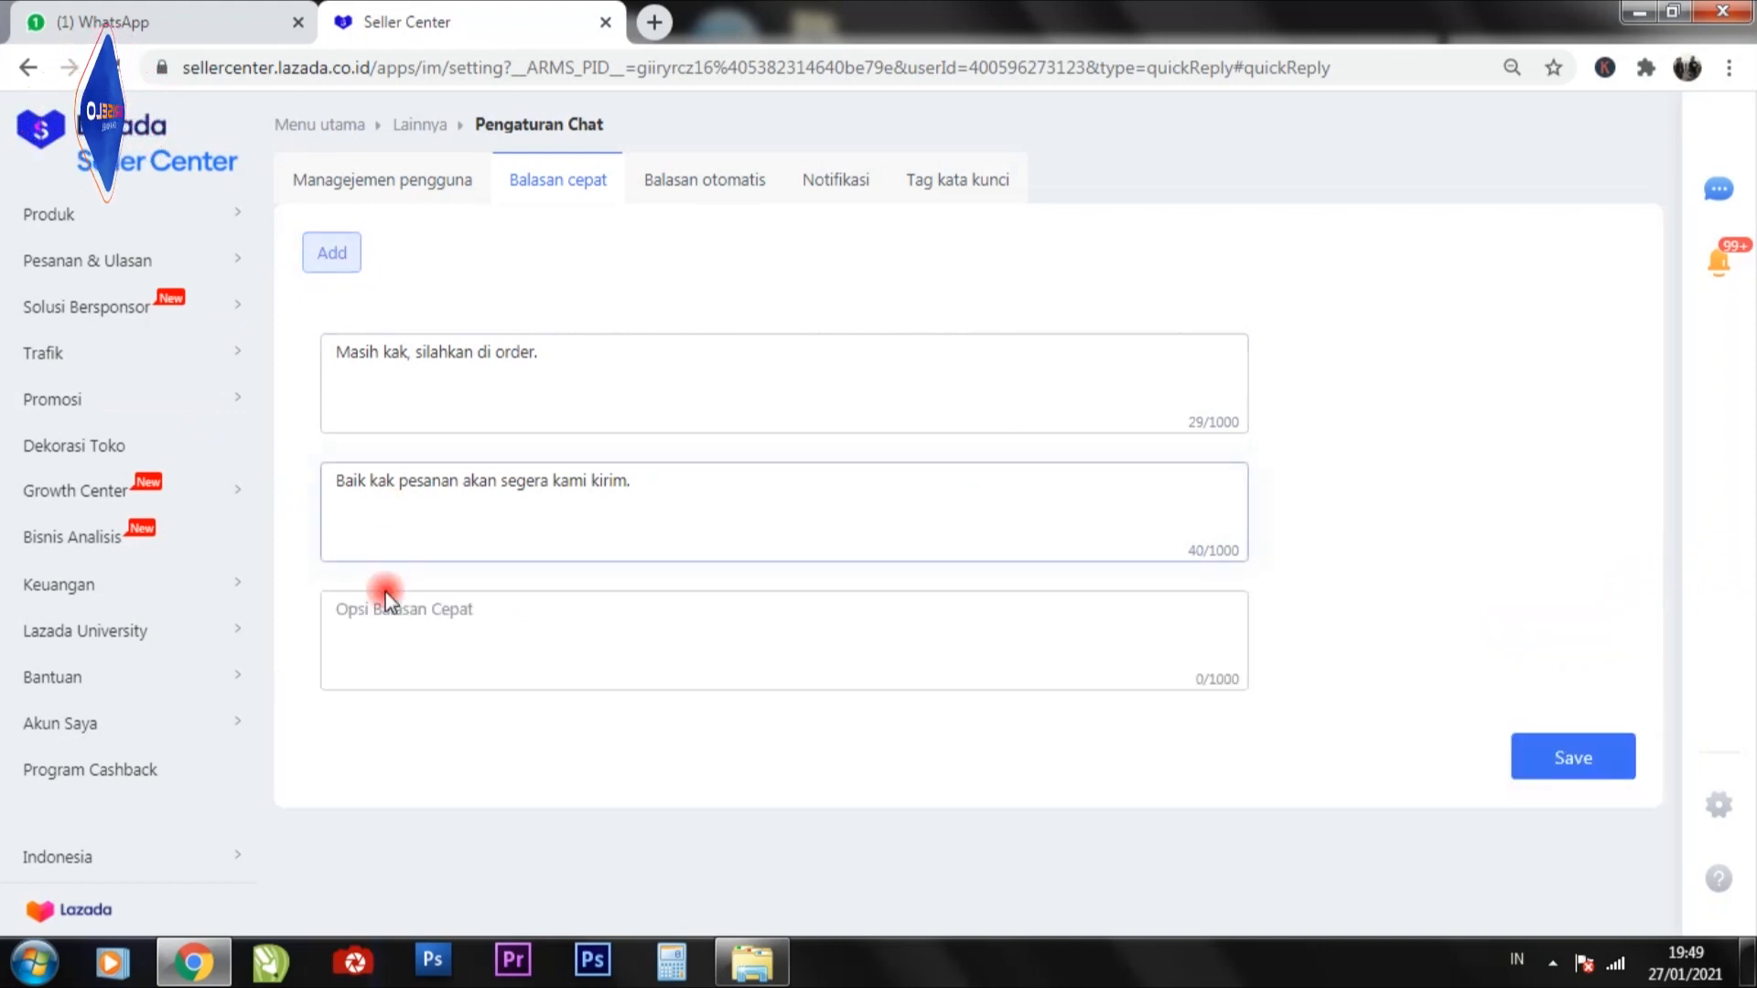
click(331, 255)
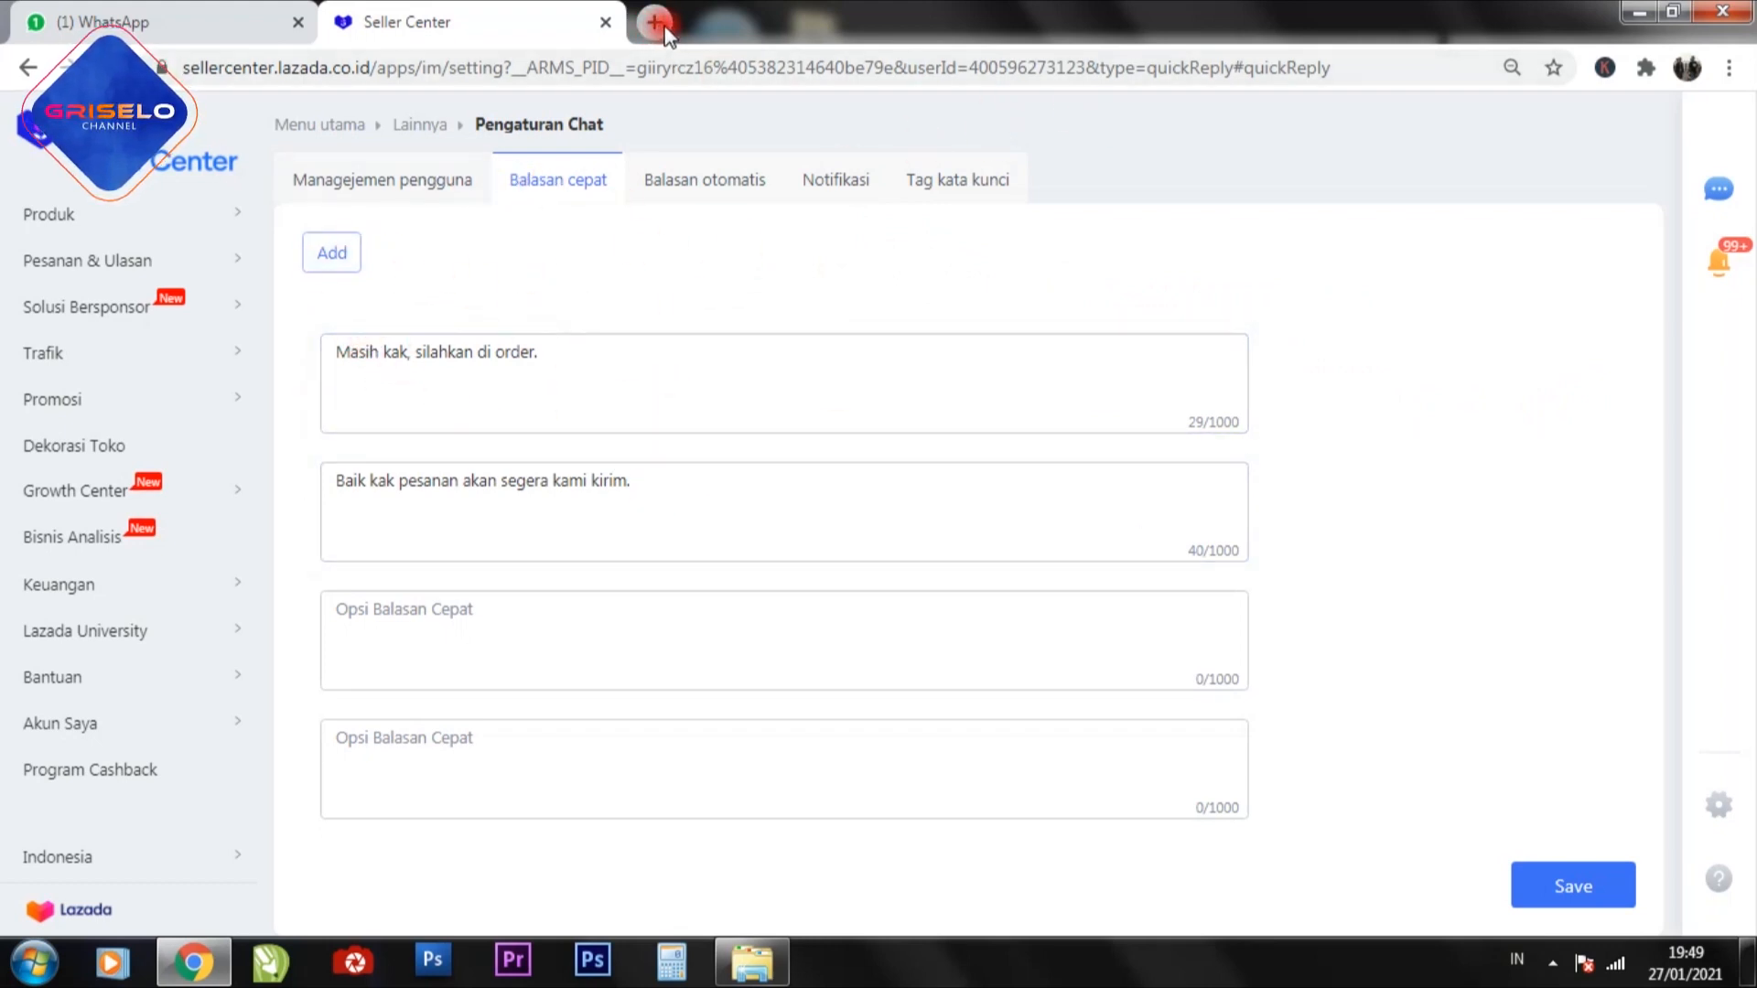
Open the customer chat window and insert the saved reply "Masih kak, silahkan di order." into the message box without sending it.
click(1717, 192)
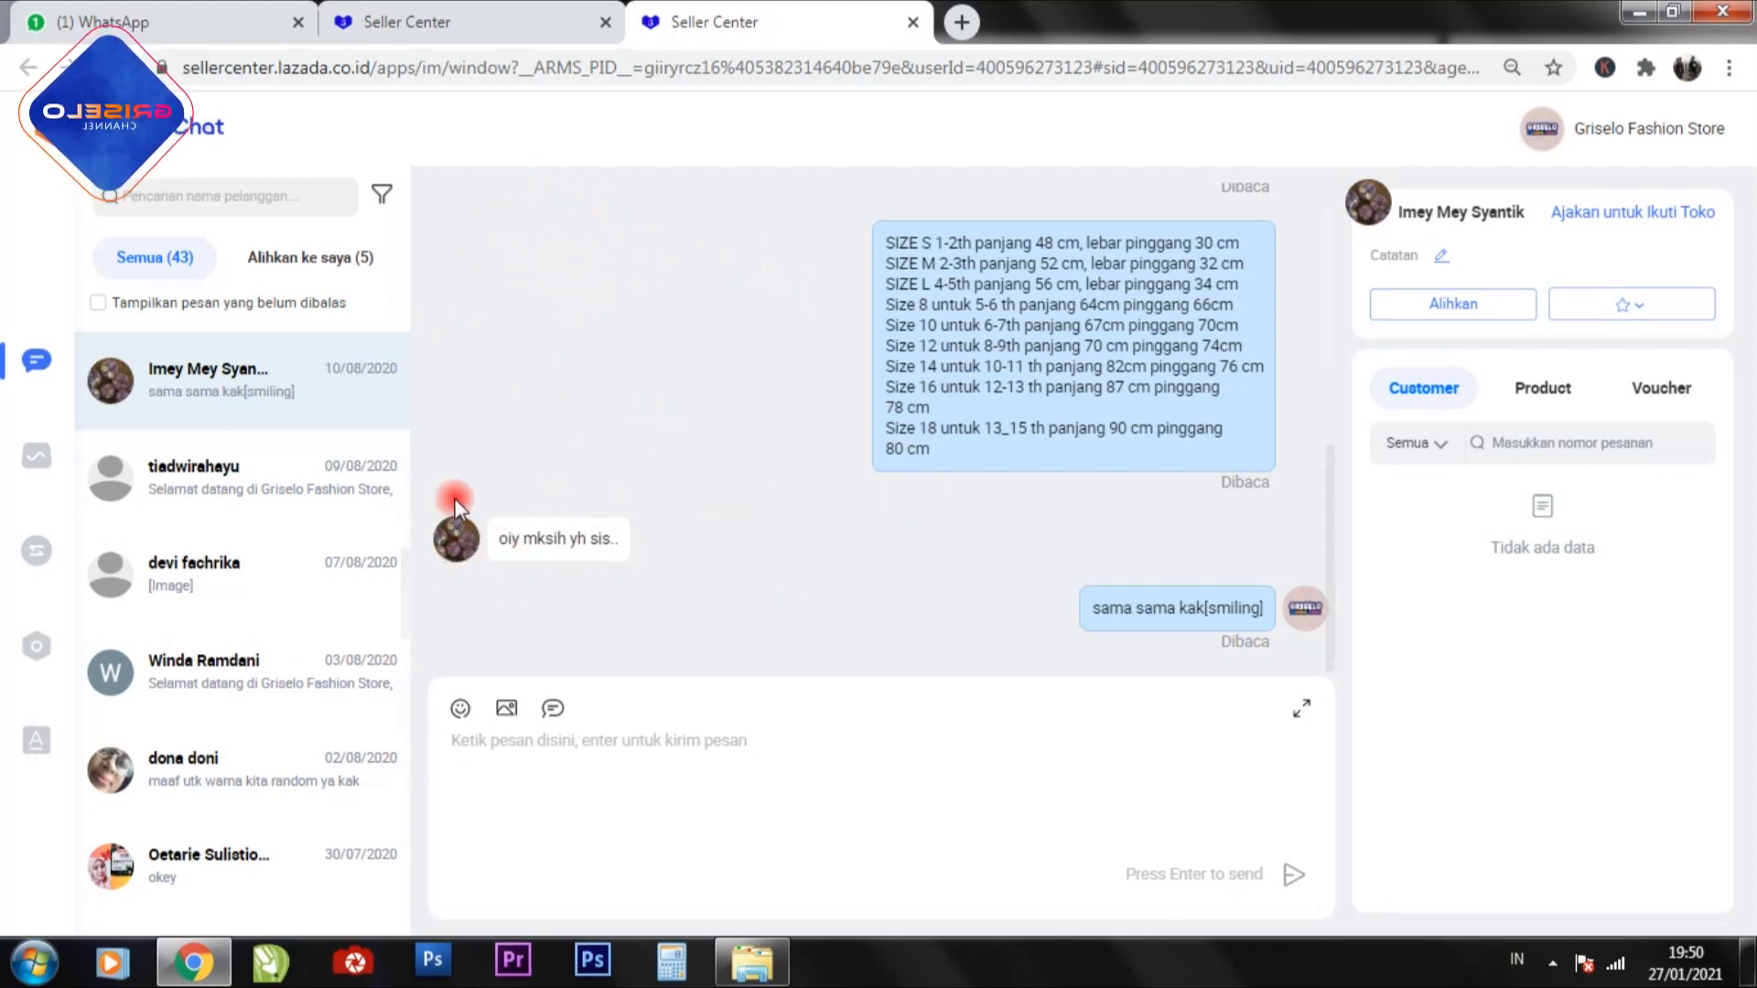
click(555, 710)
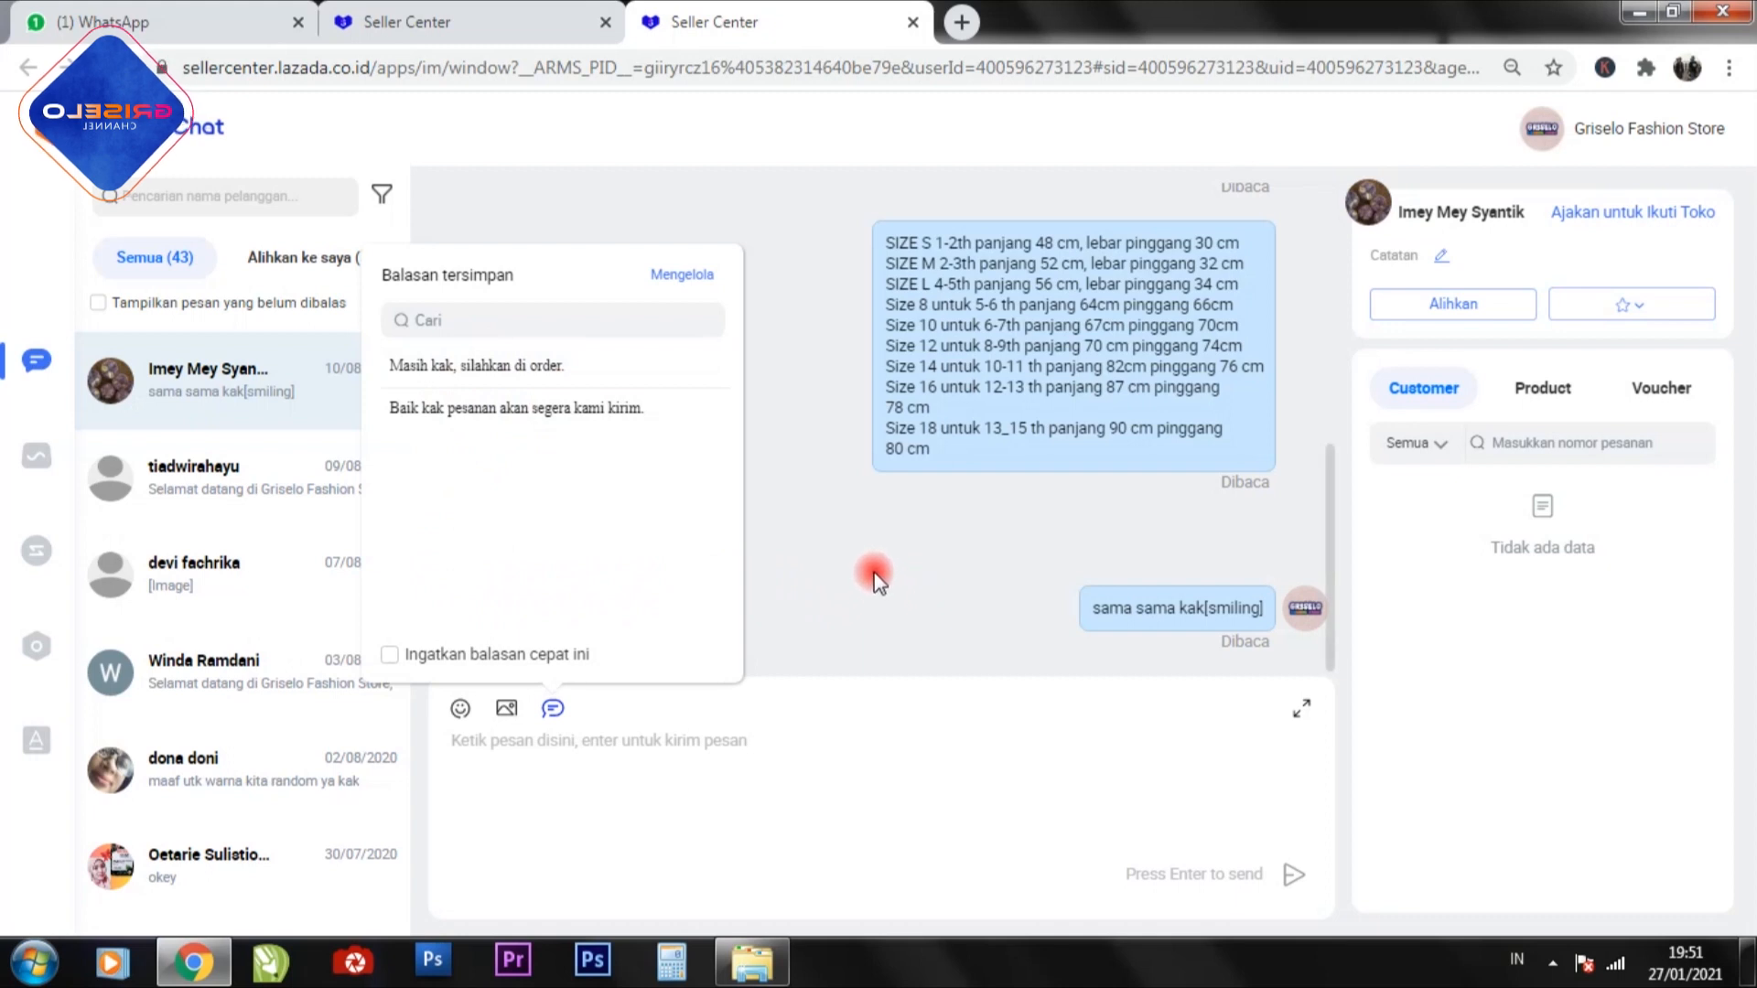
click(465, 368)
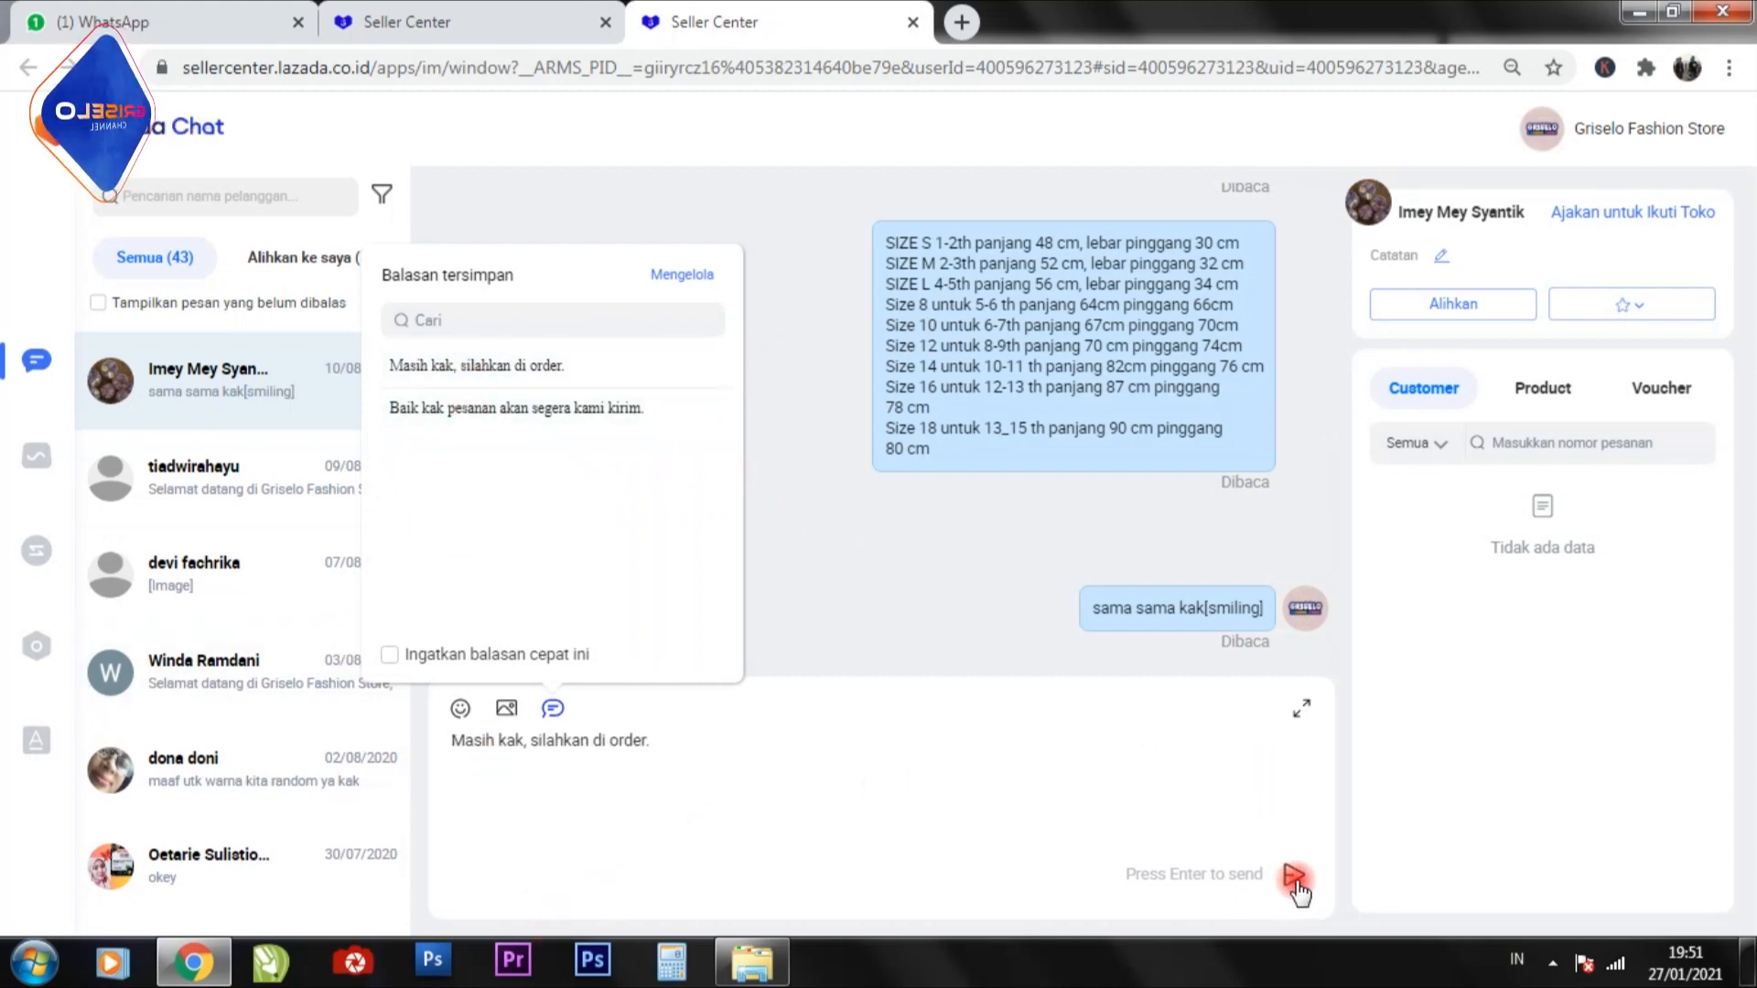
click(1101, 751)
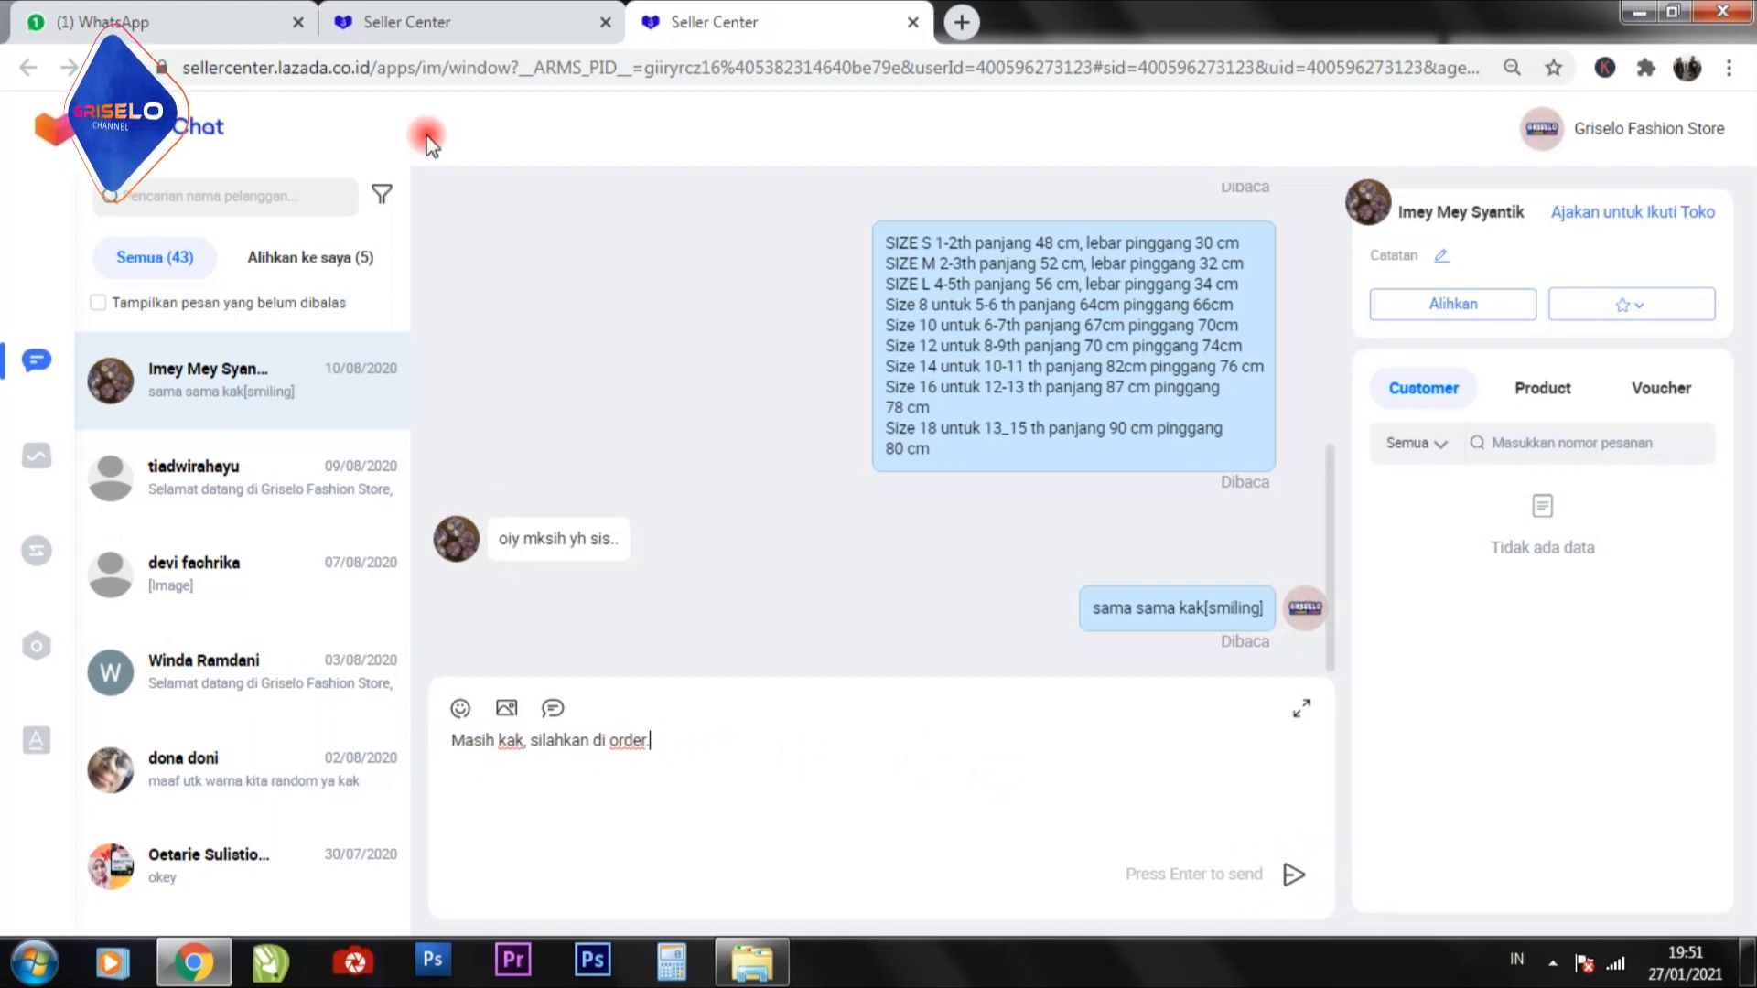
Return to the chat settings and examine the Balasan otomatis welcome message text, welcome card and optional auto reply settings.
click(476, 16)
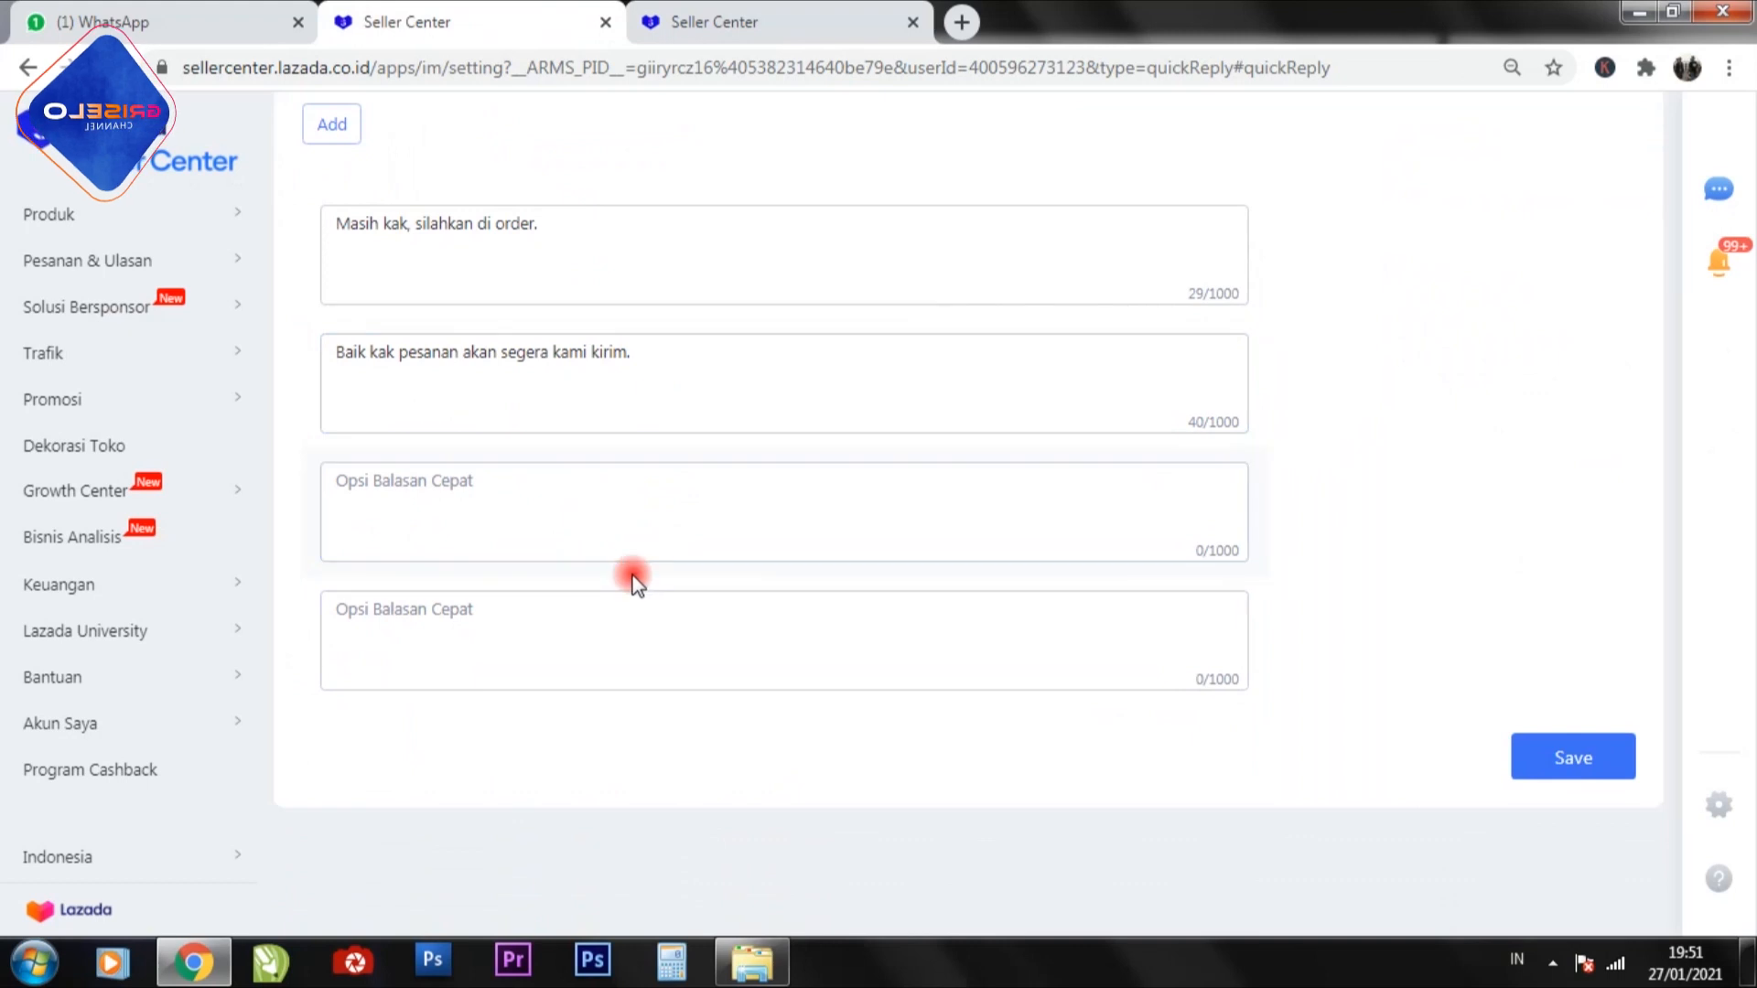
scroll(859, 588, up, 2)
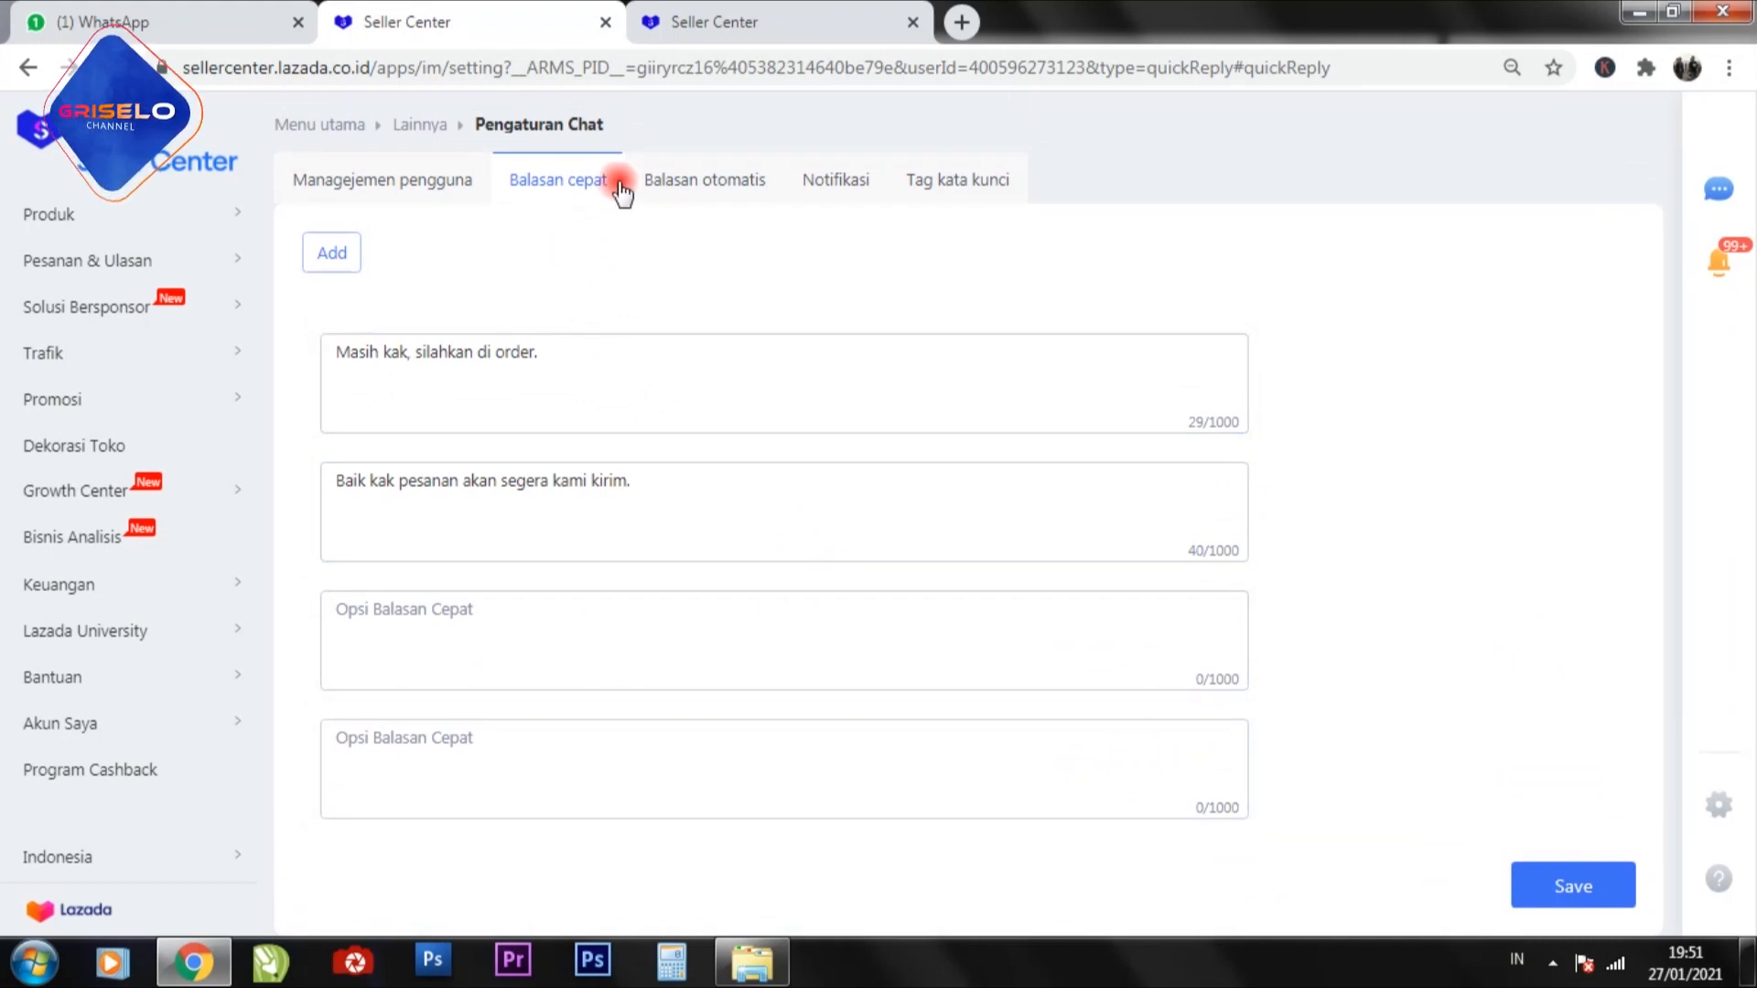
click(703, 183)
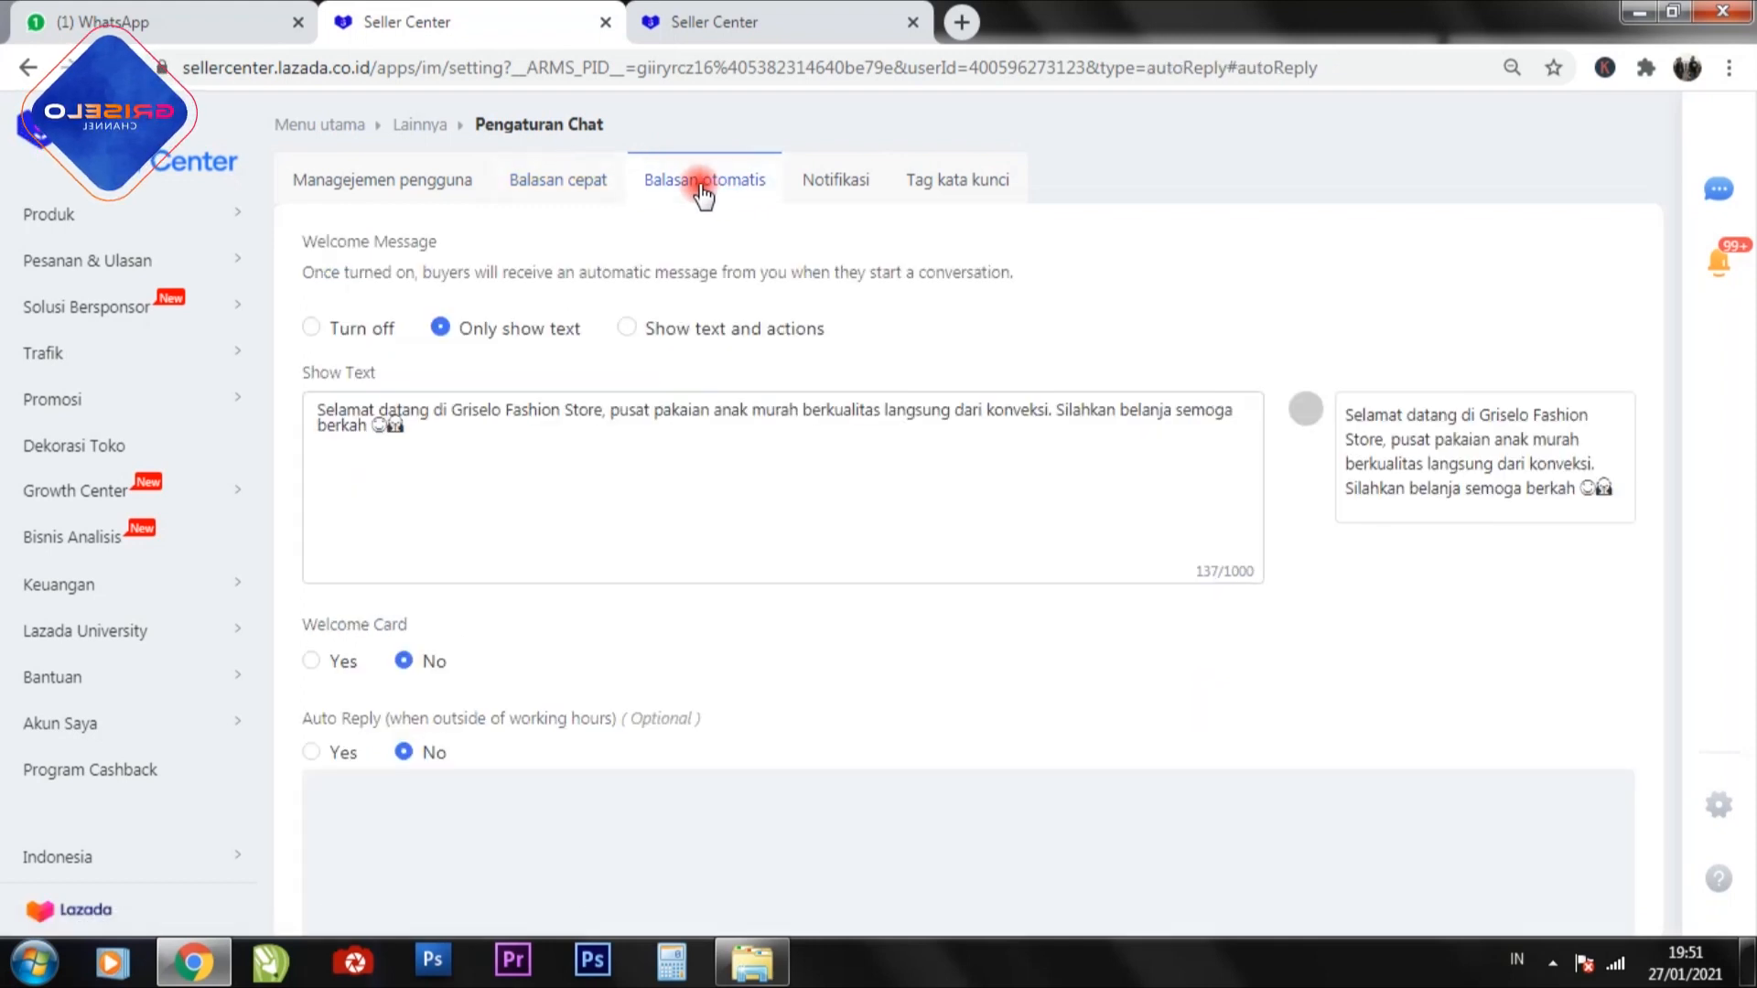
click(584, 457)
scroll(584, 458, down, 2)
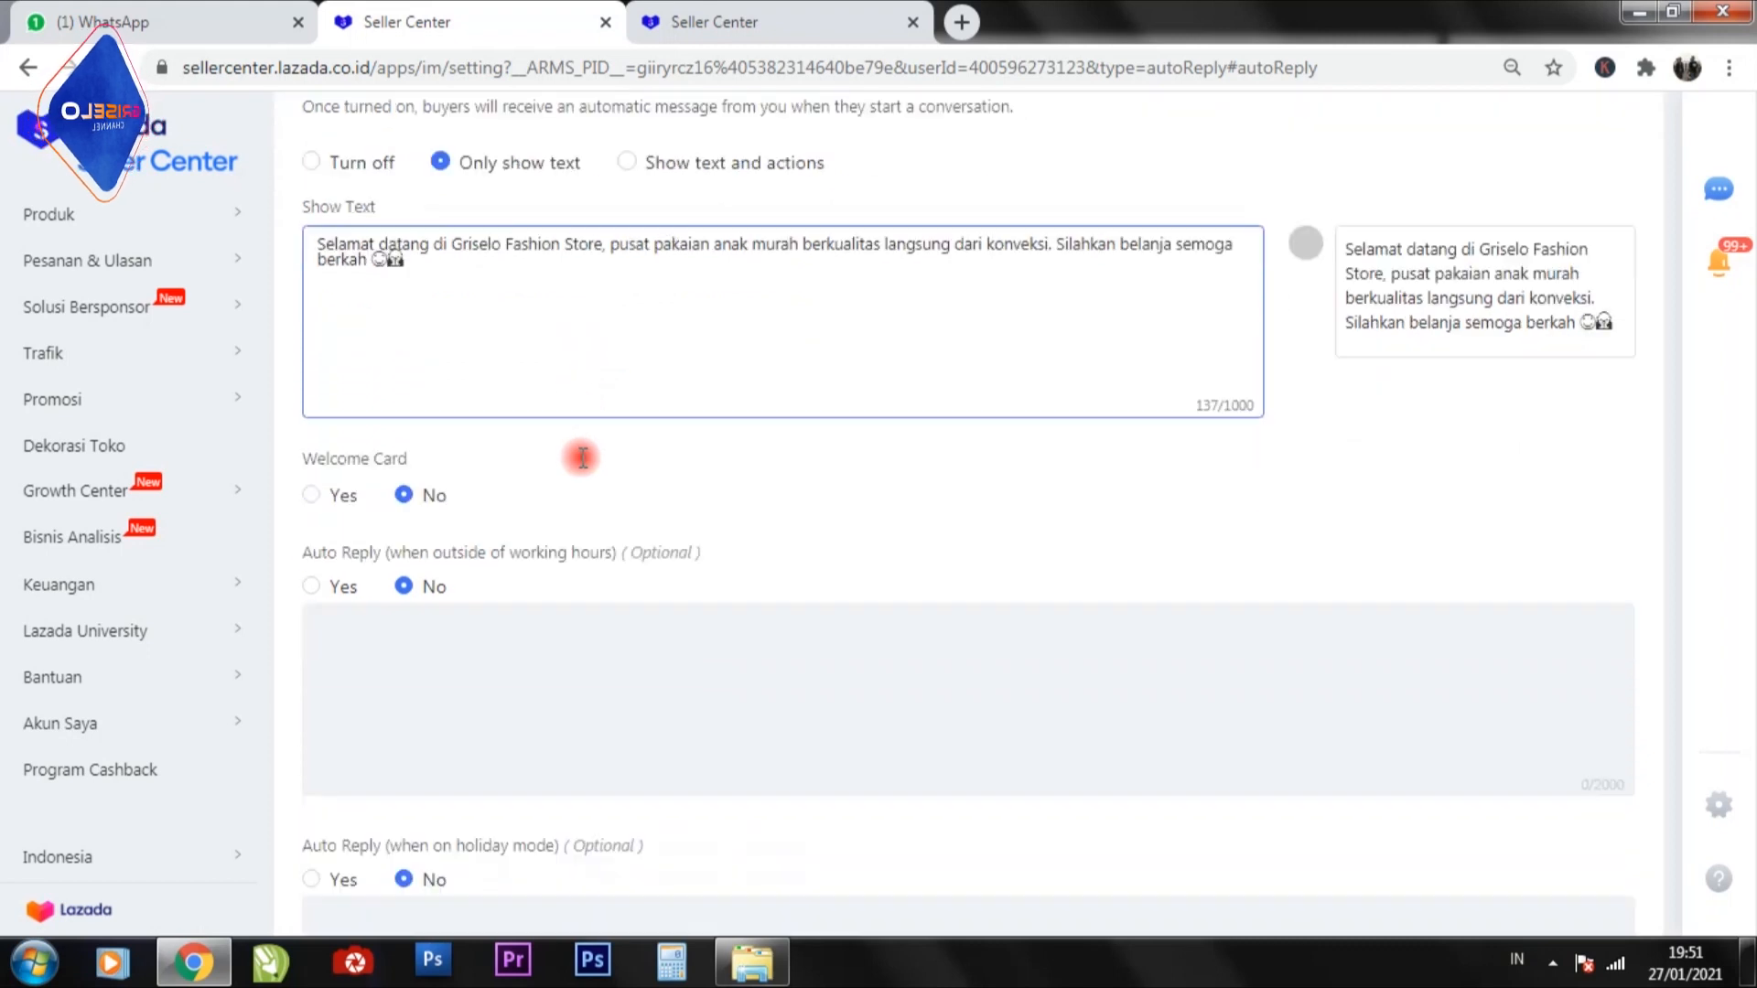
scroll(582, 457, up, 2)
click(582, 458)
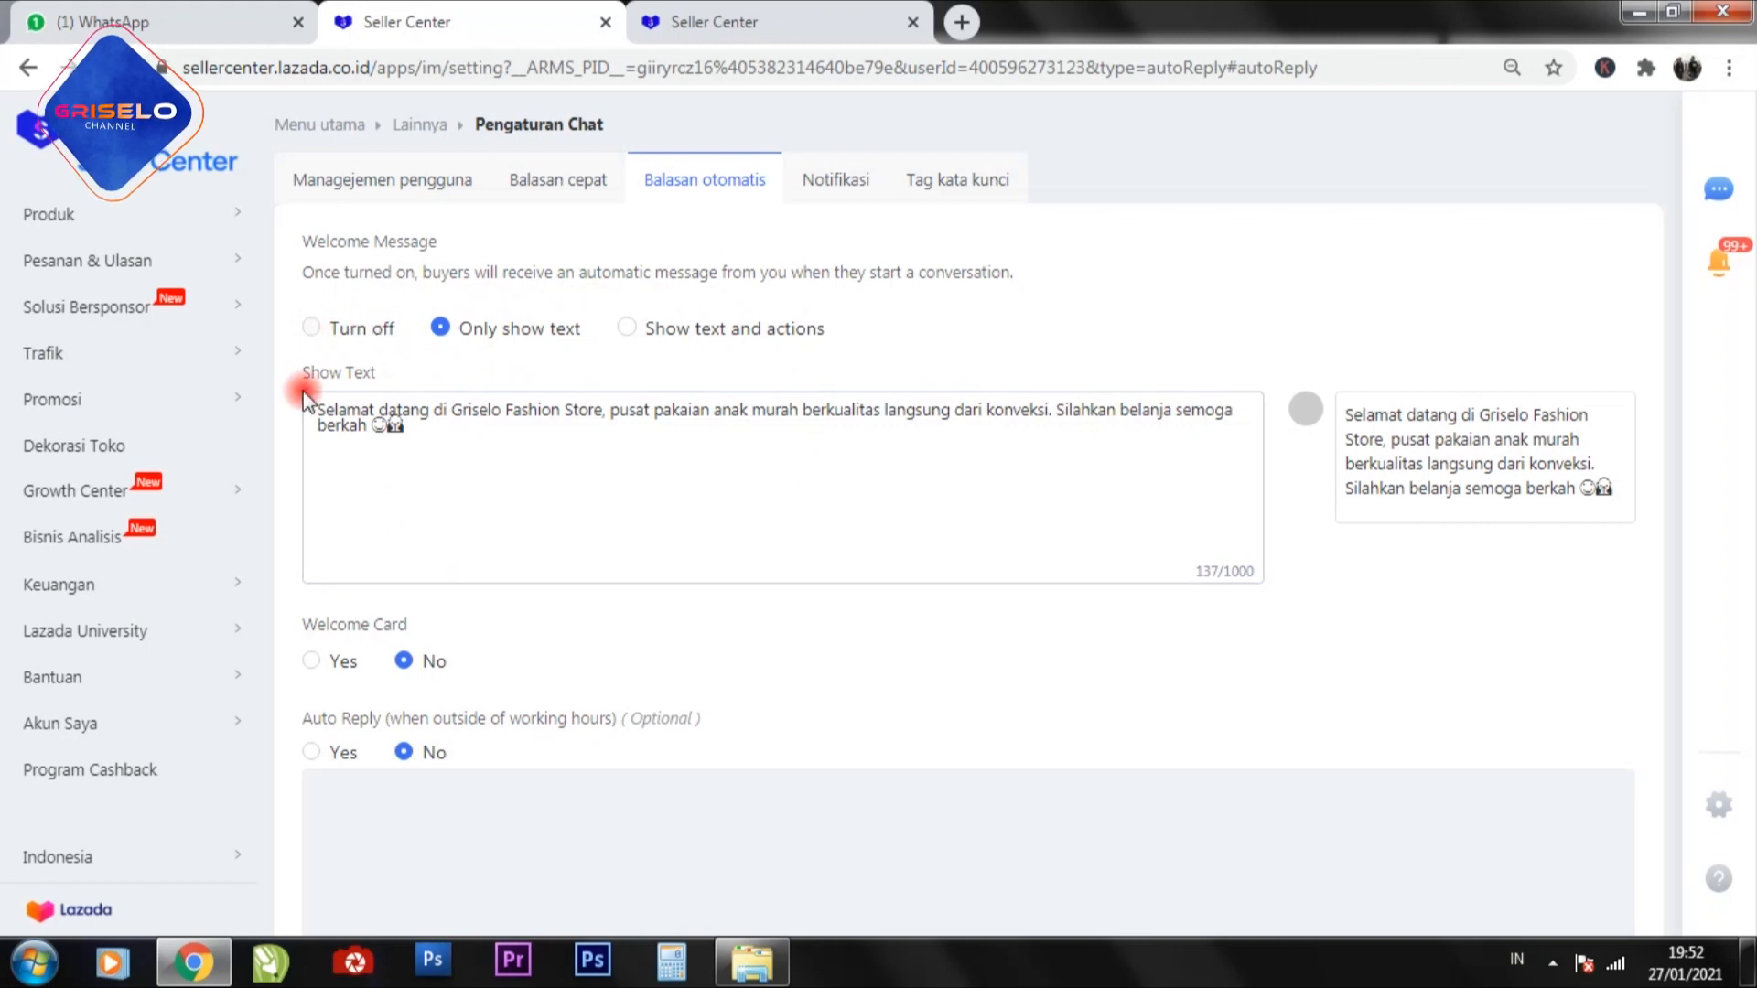
click(458, 428)
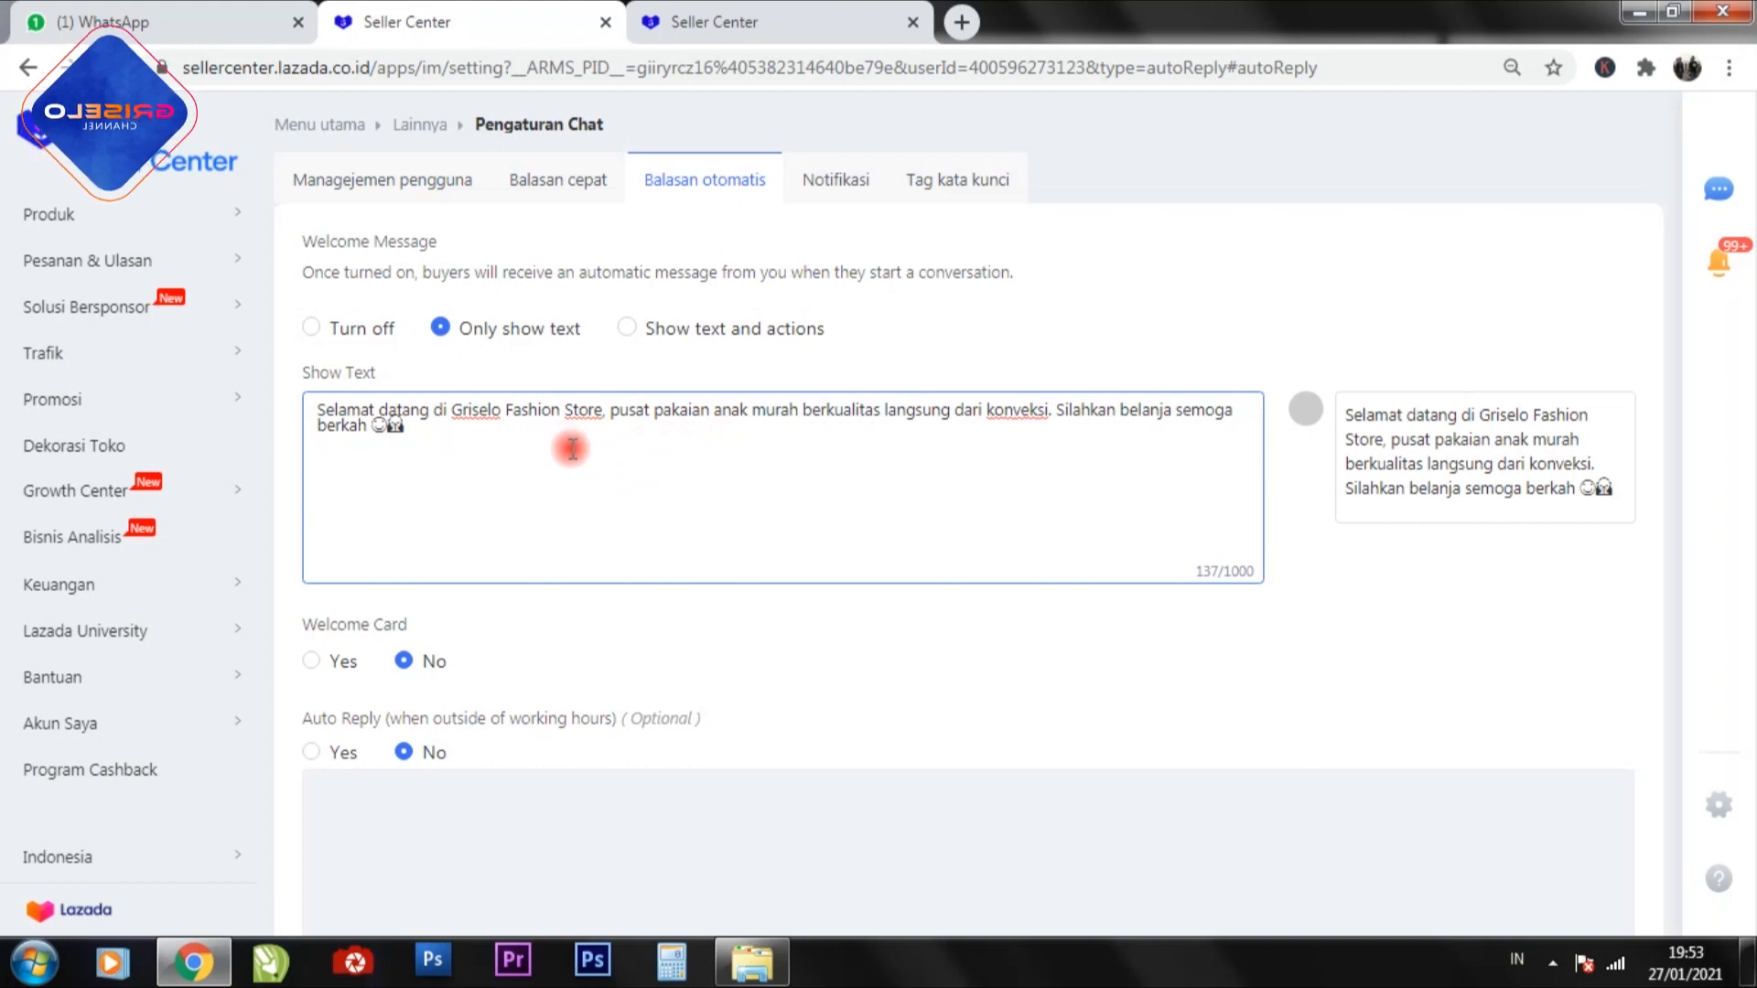
scroll(571, 451, down, 3)
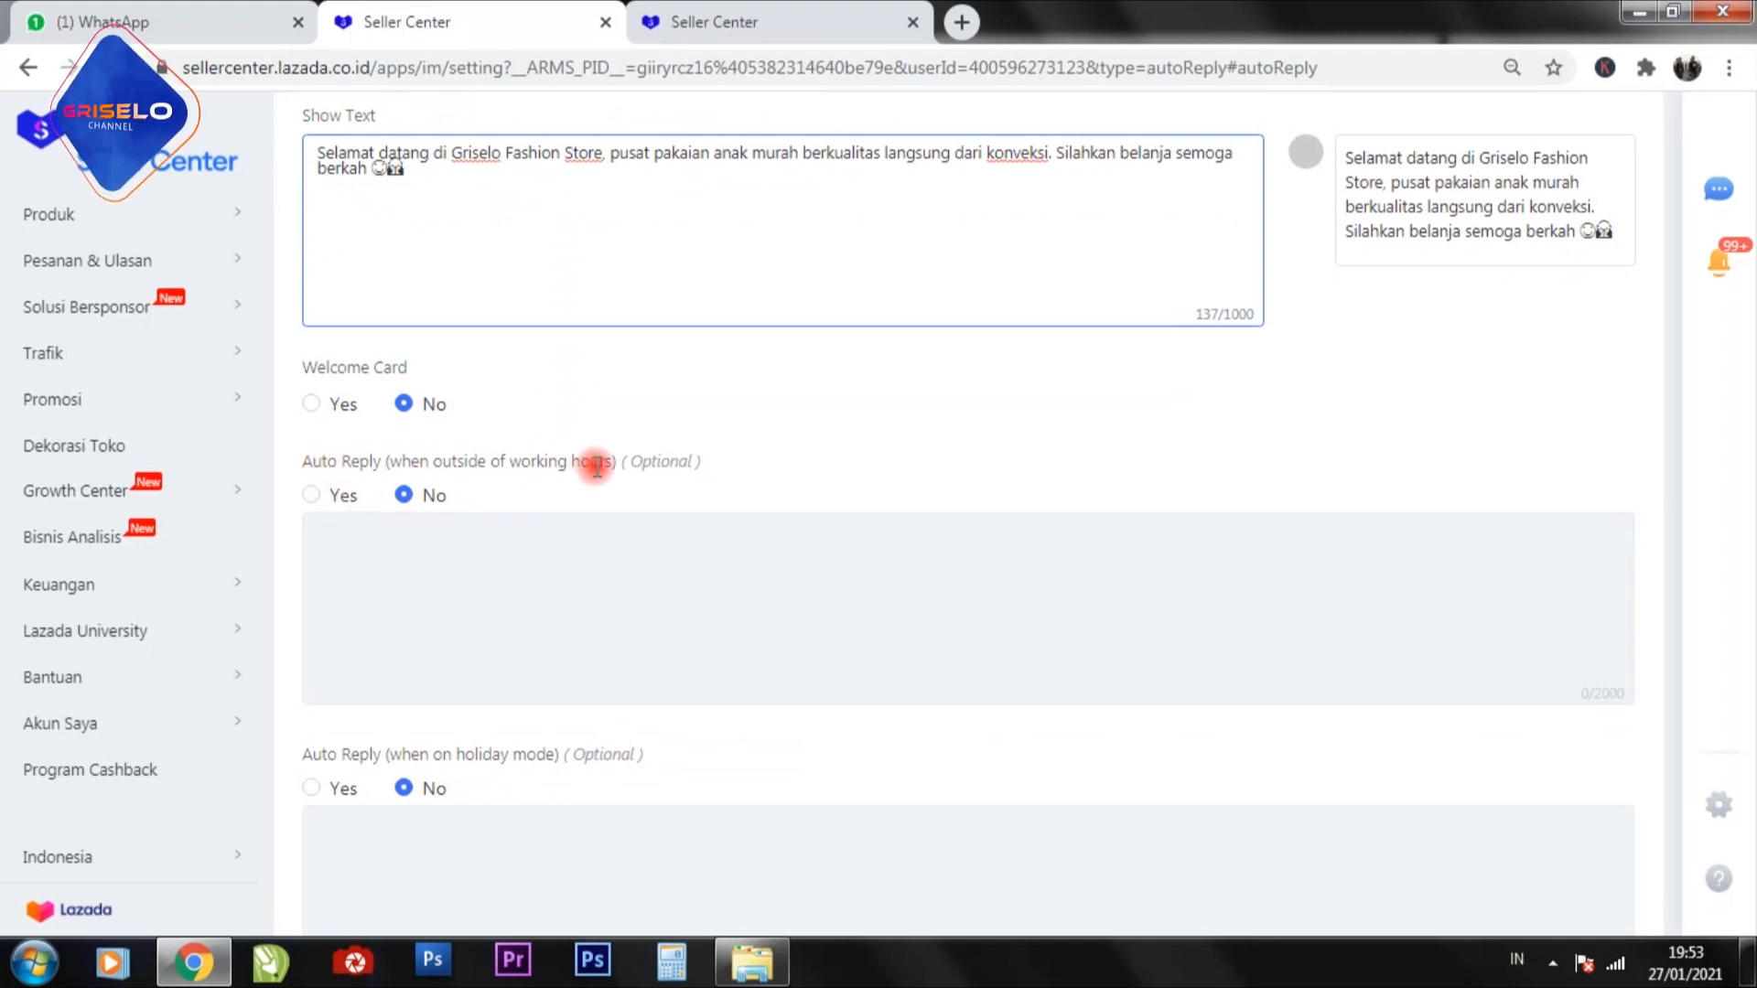
Turn on the optional auto reply for messages received outside of working hours.
scroll(623, 479, up, 3)
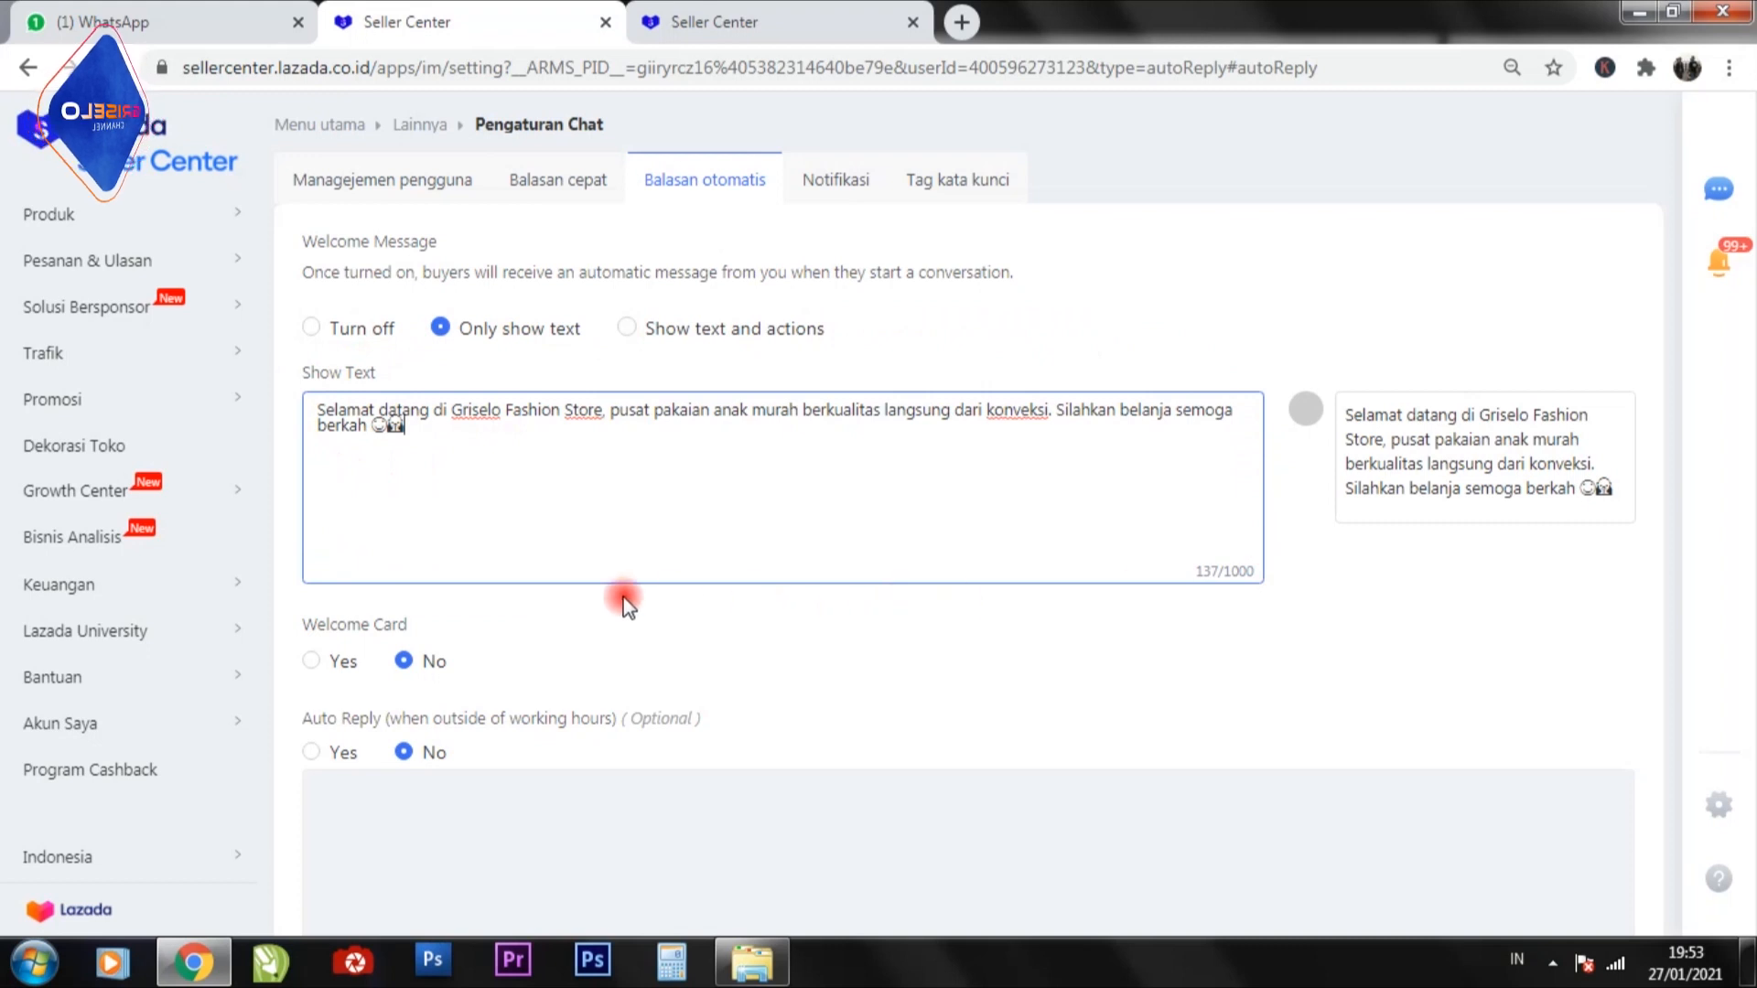
scroll(549, 393, down, 3)
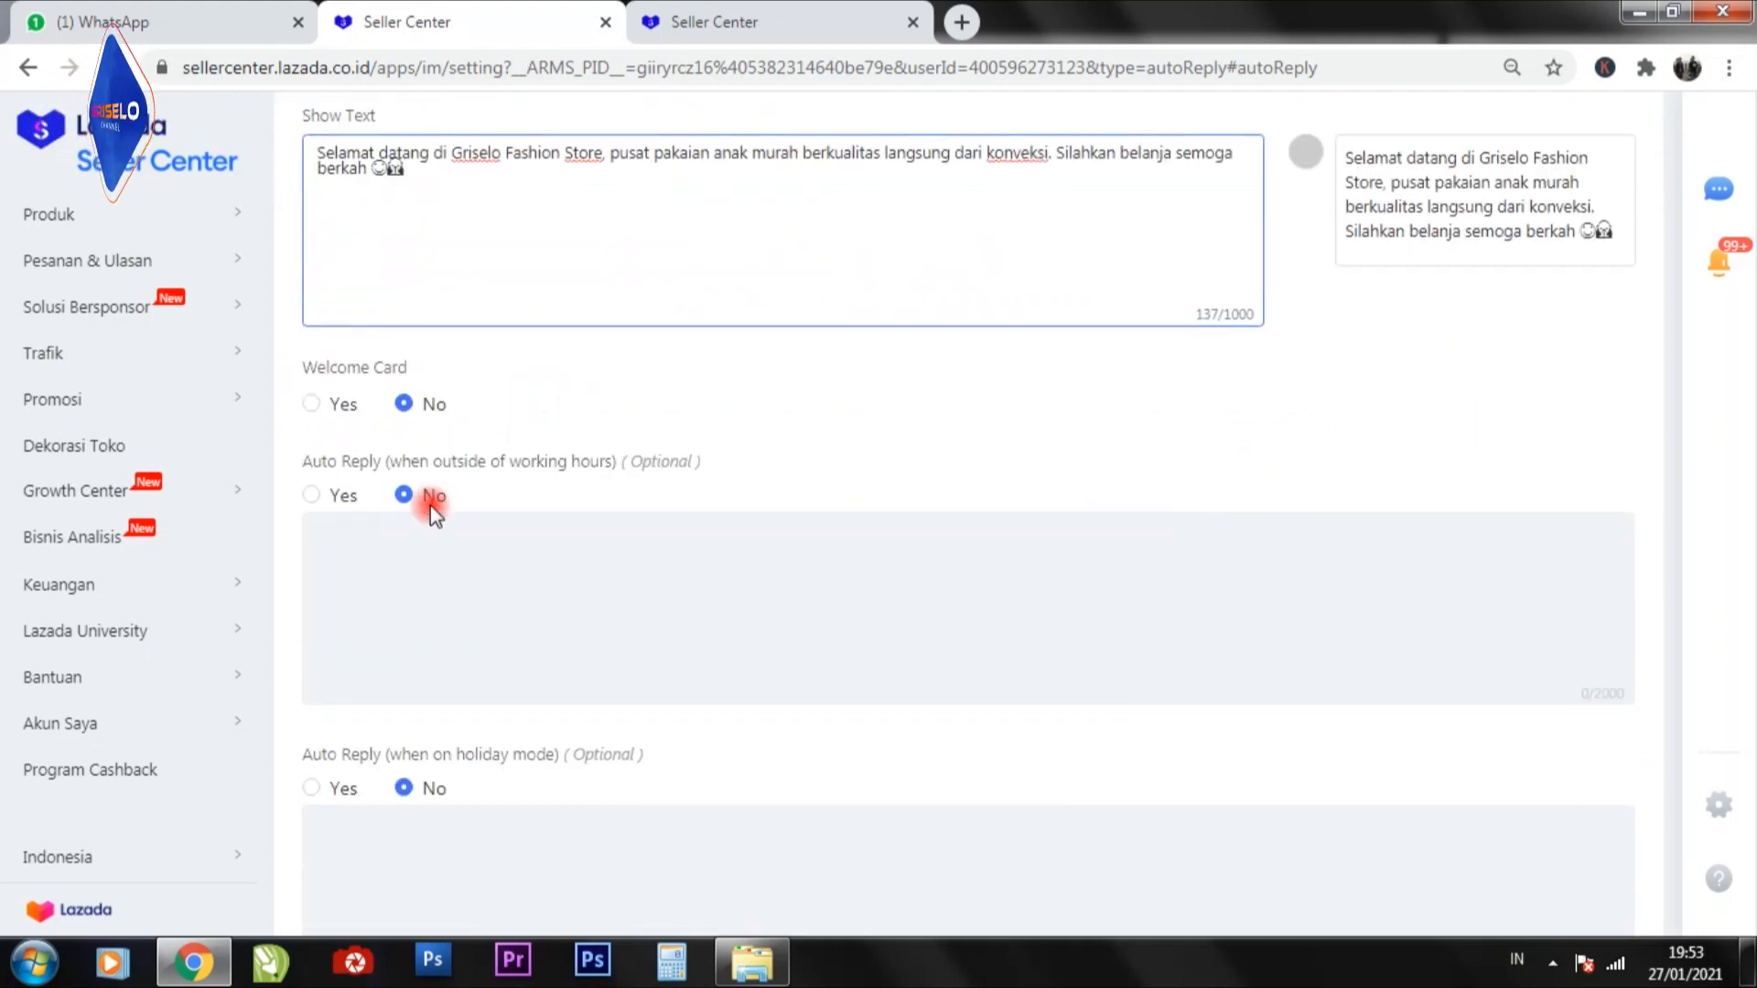
click(313, 496)
scroll(451, 458, up, 3)
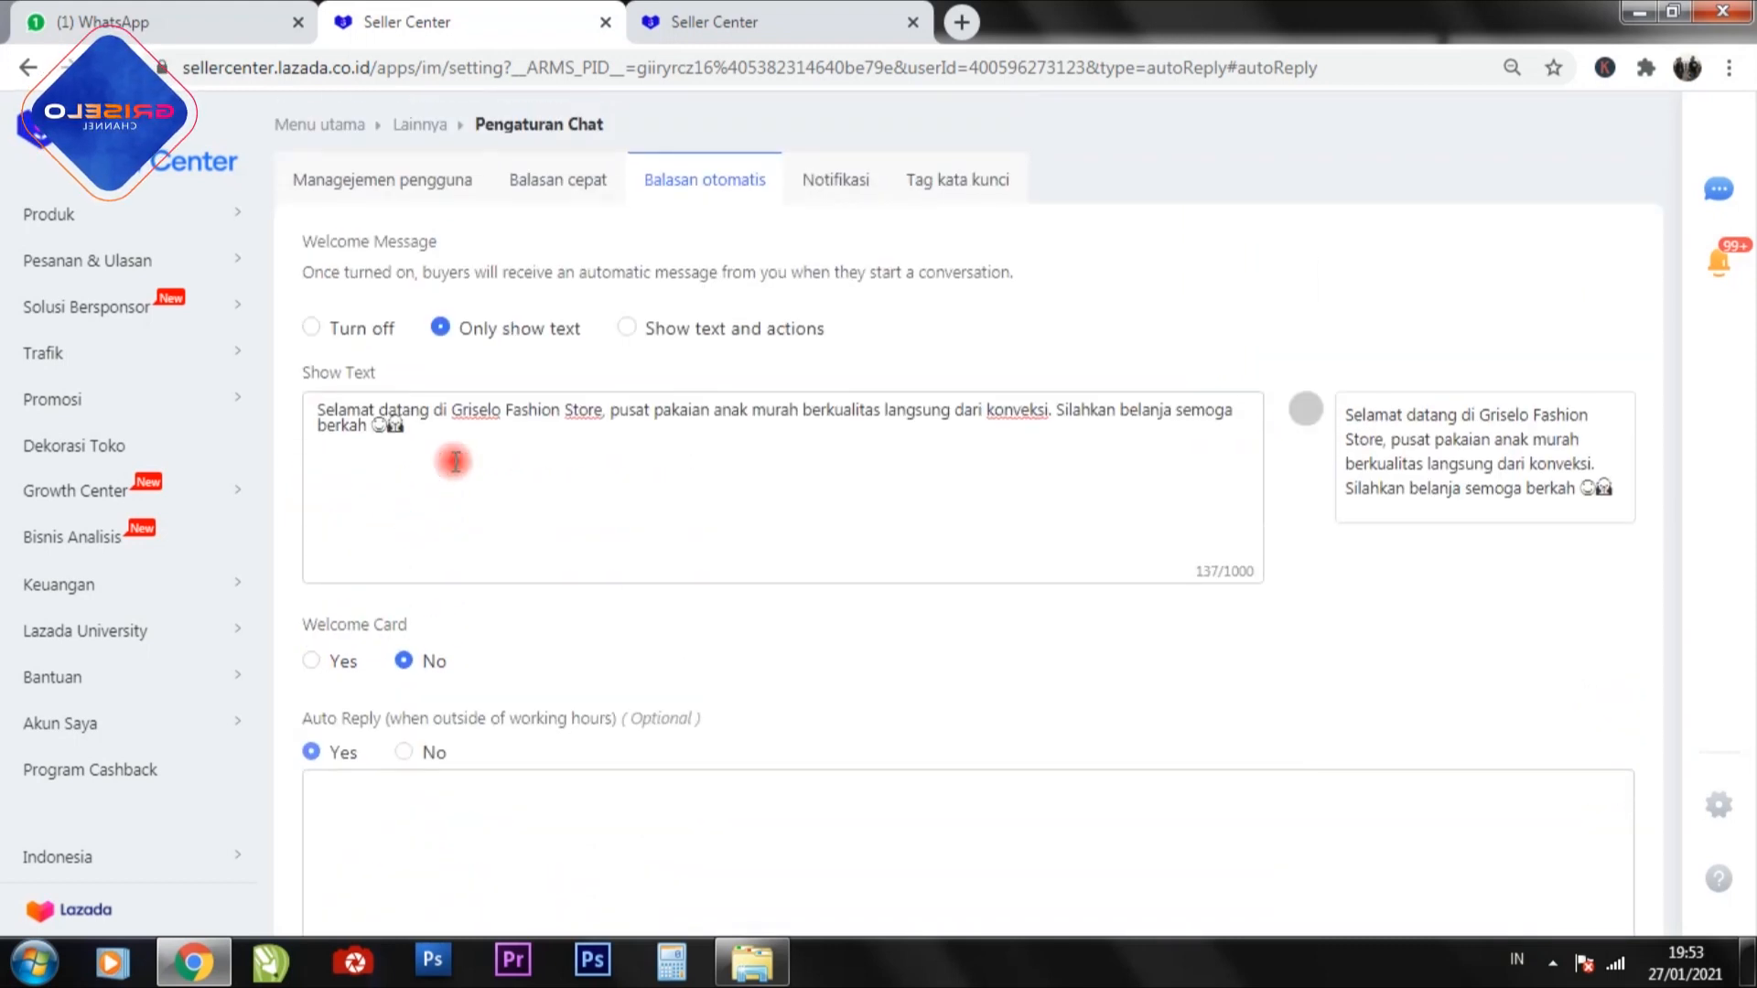
Set the outside-hours reply to "Halo kak selamat datang di griselo fashion store, pesanan lewat dari jam 17.00 akan dikirim di hari berikut nya.".
scroll(445, 462, down, 4)
click(447, 470)
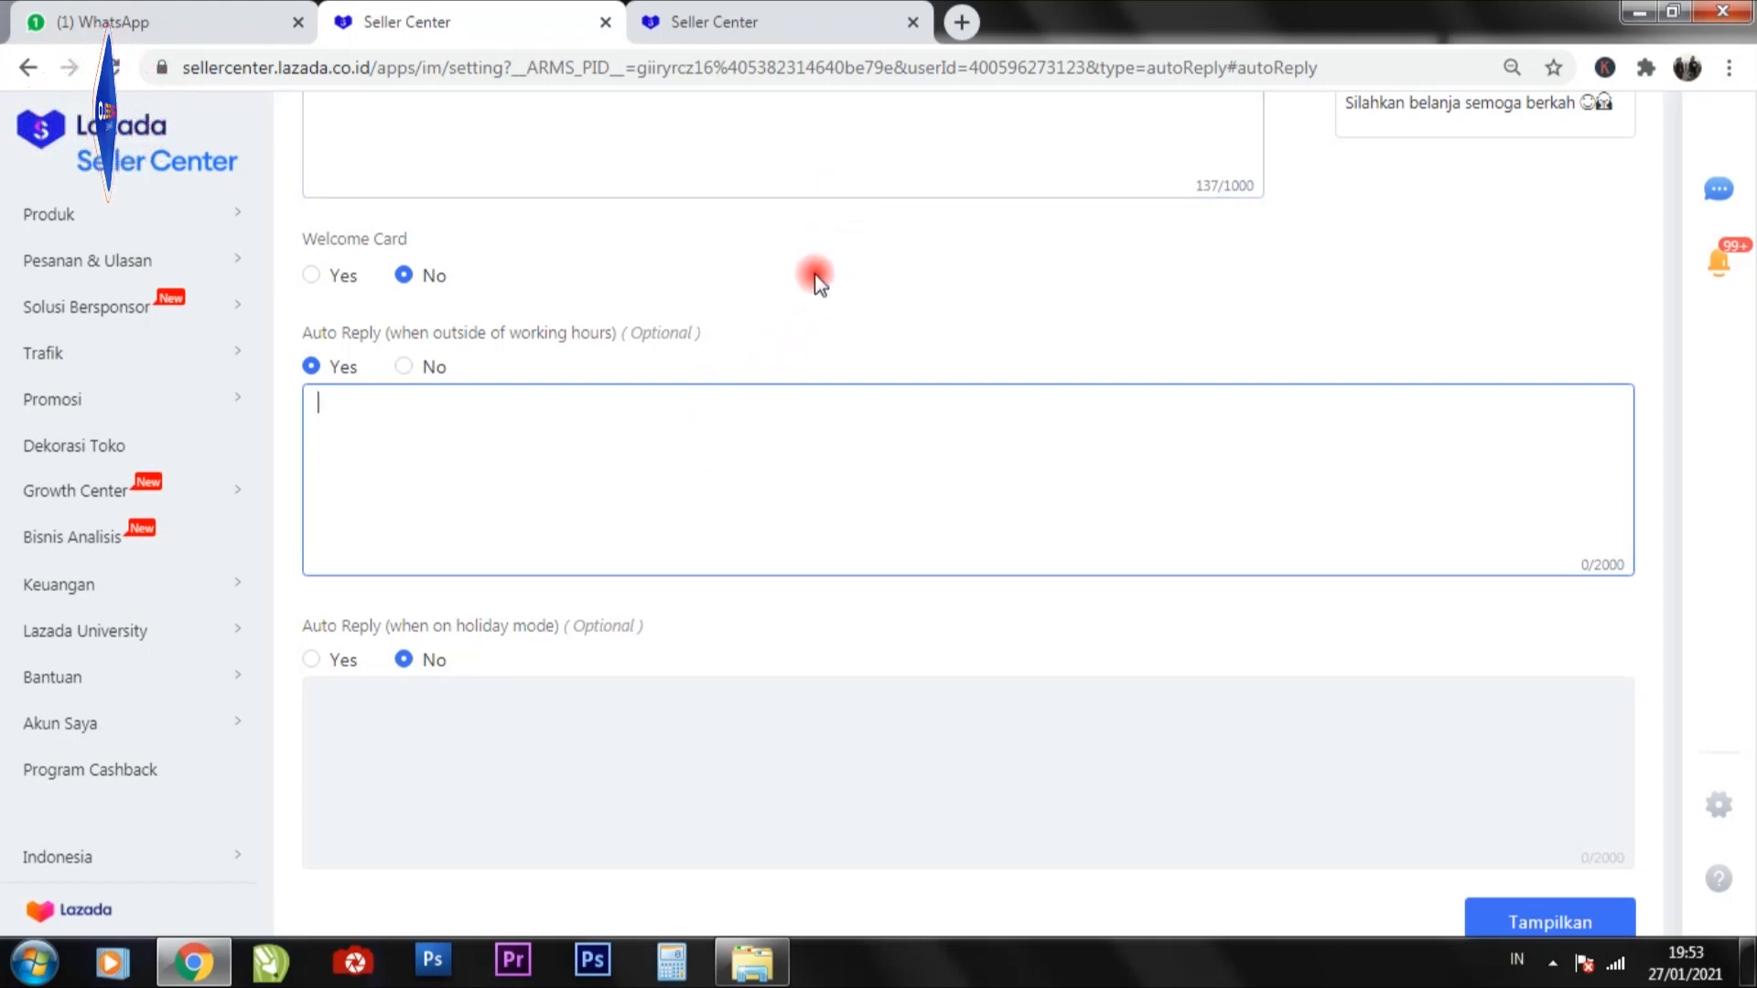
scroll(449, 353, up, 2)
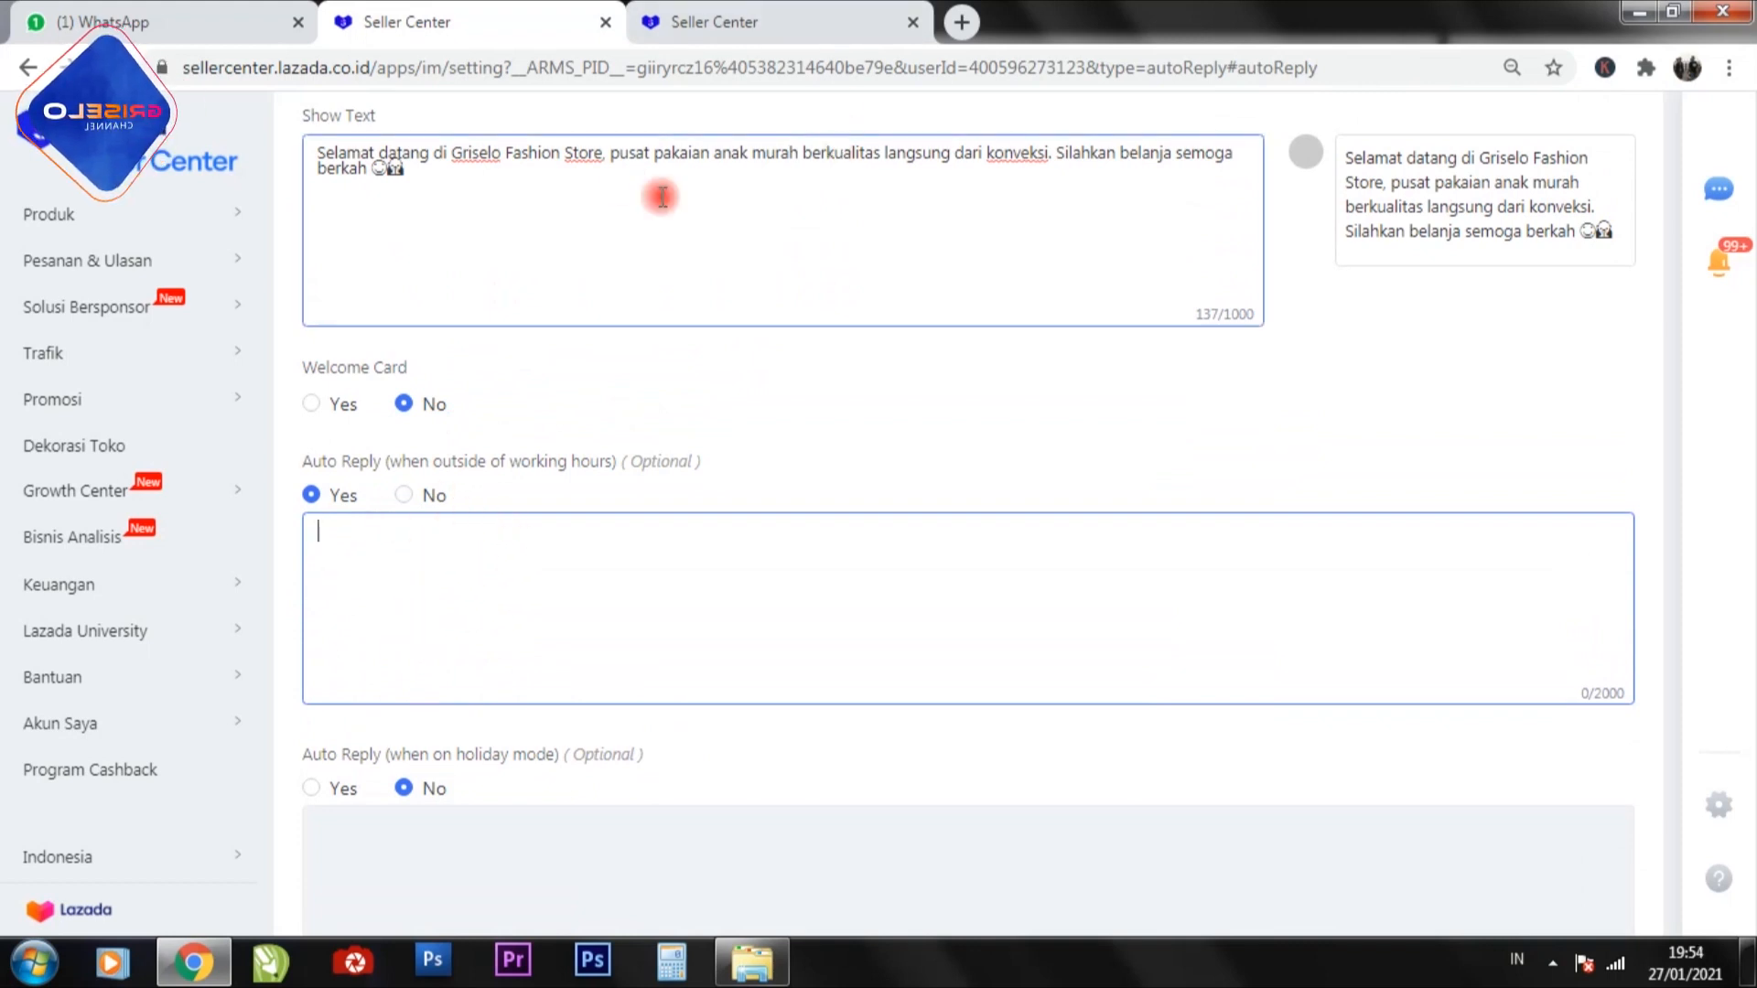
text(ka)
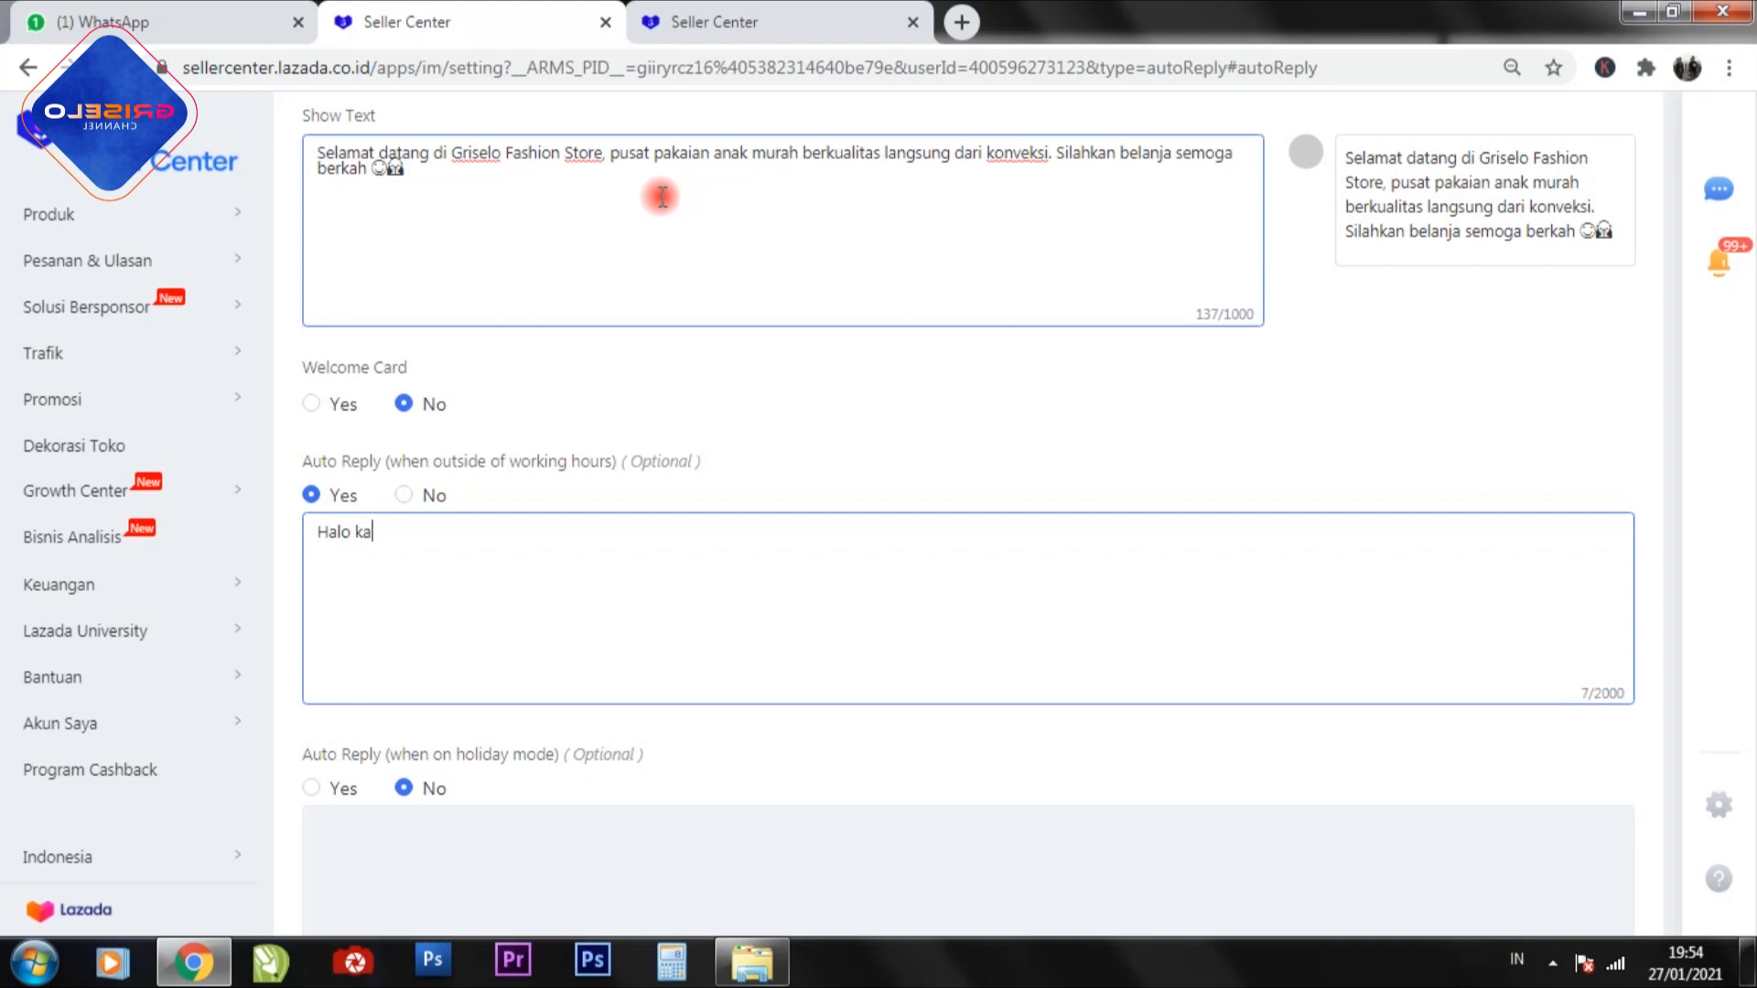
text(k selama)
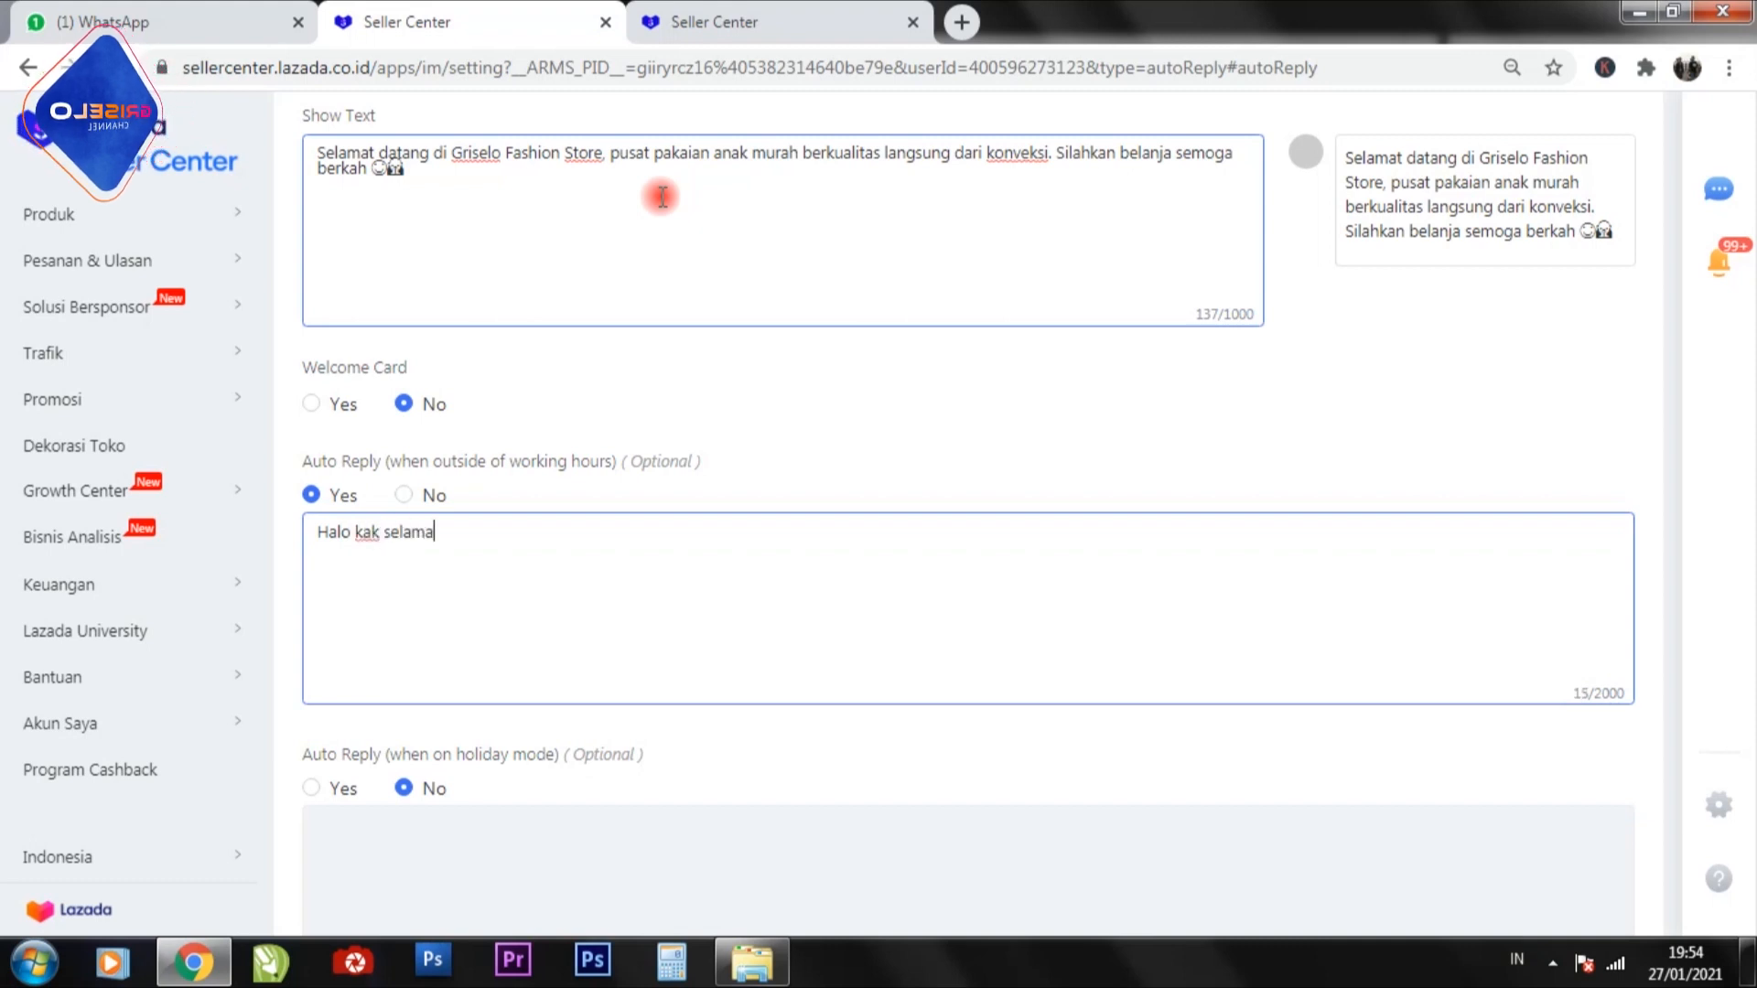
text(t datang)
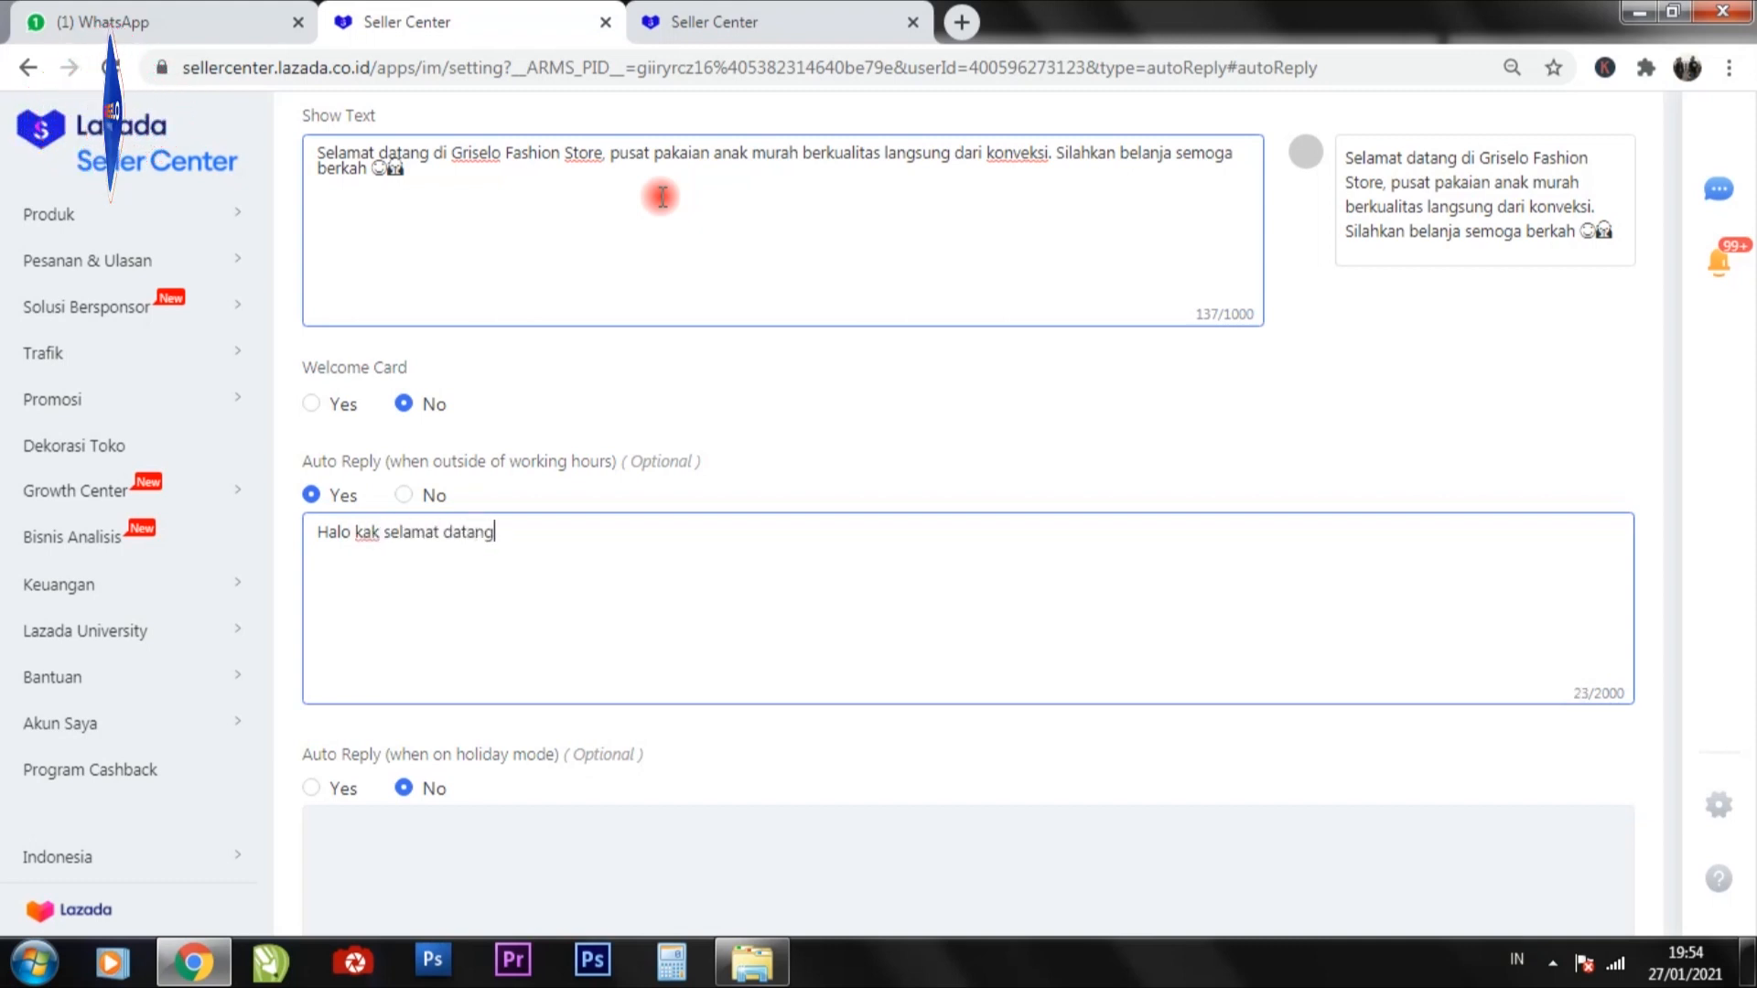
text( di gris)
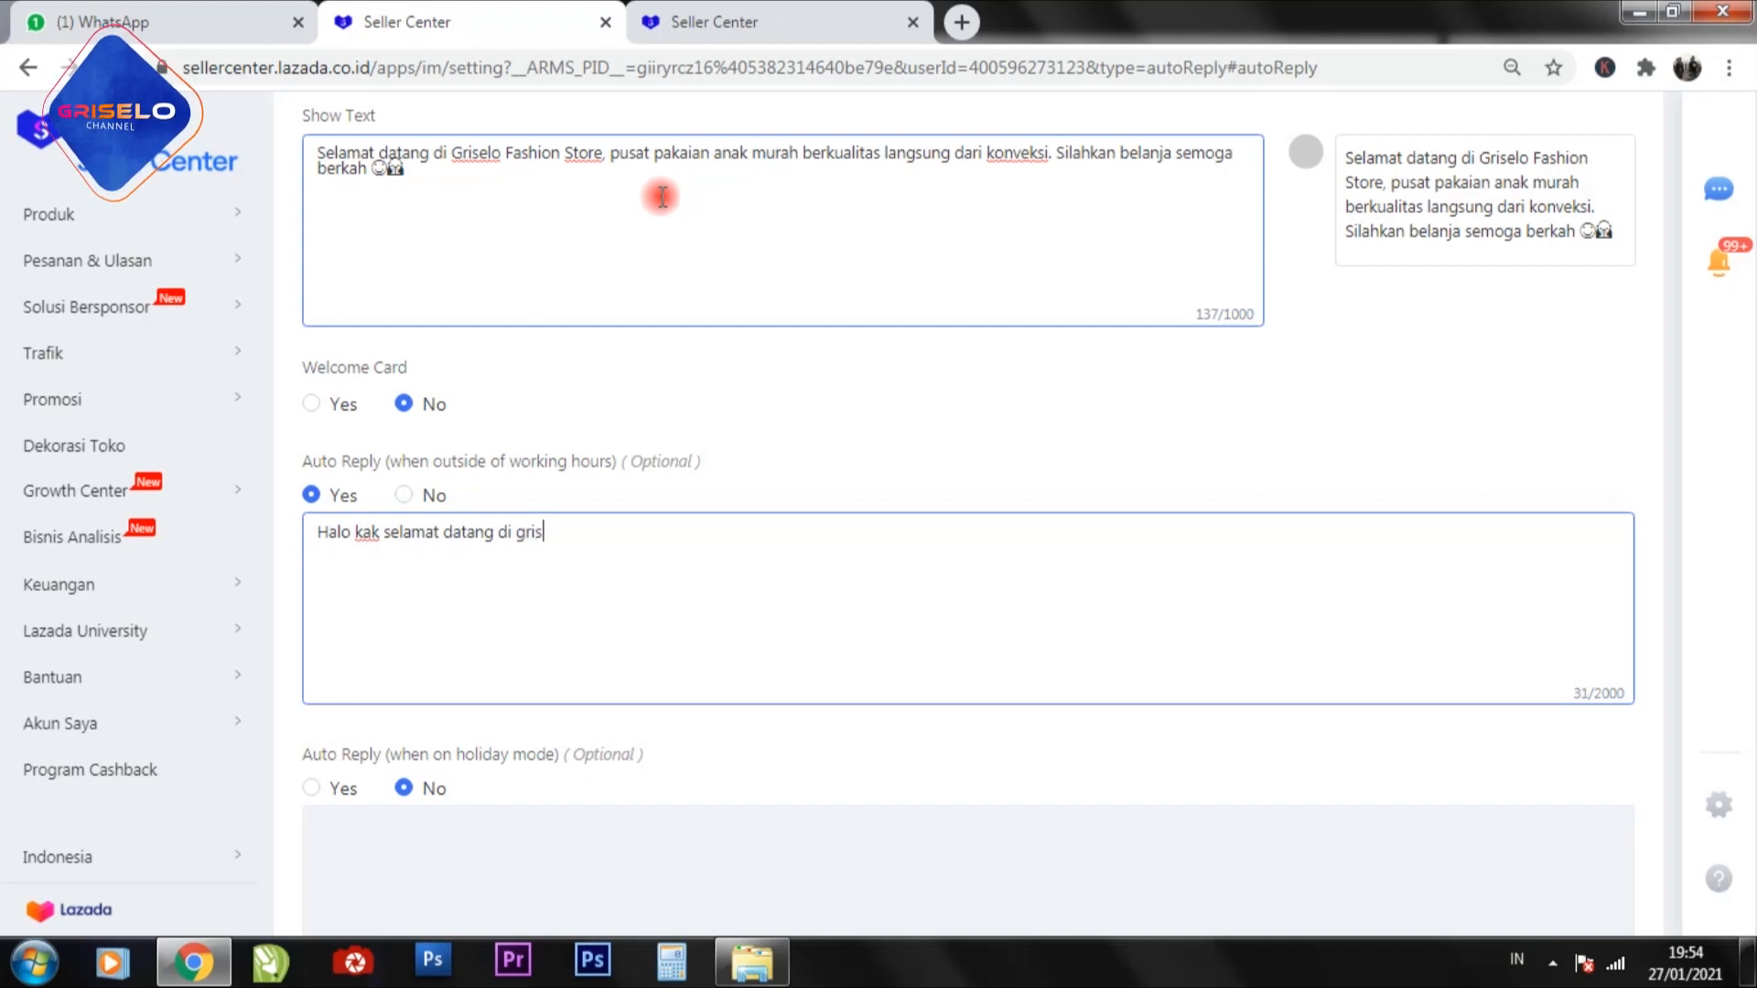
text(elo )
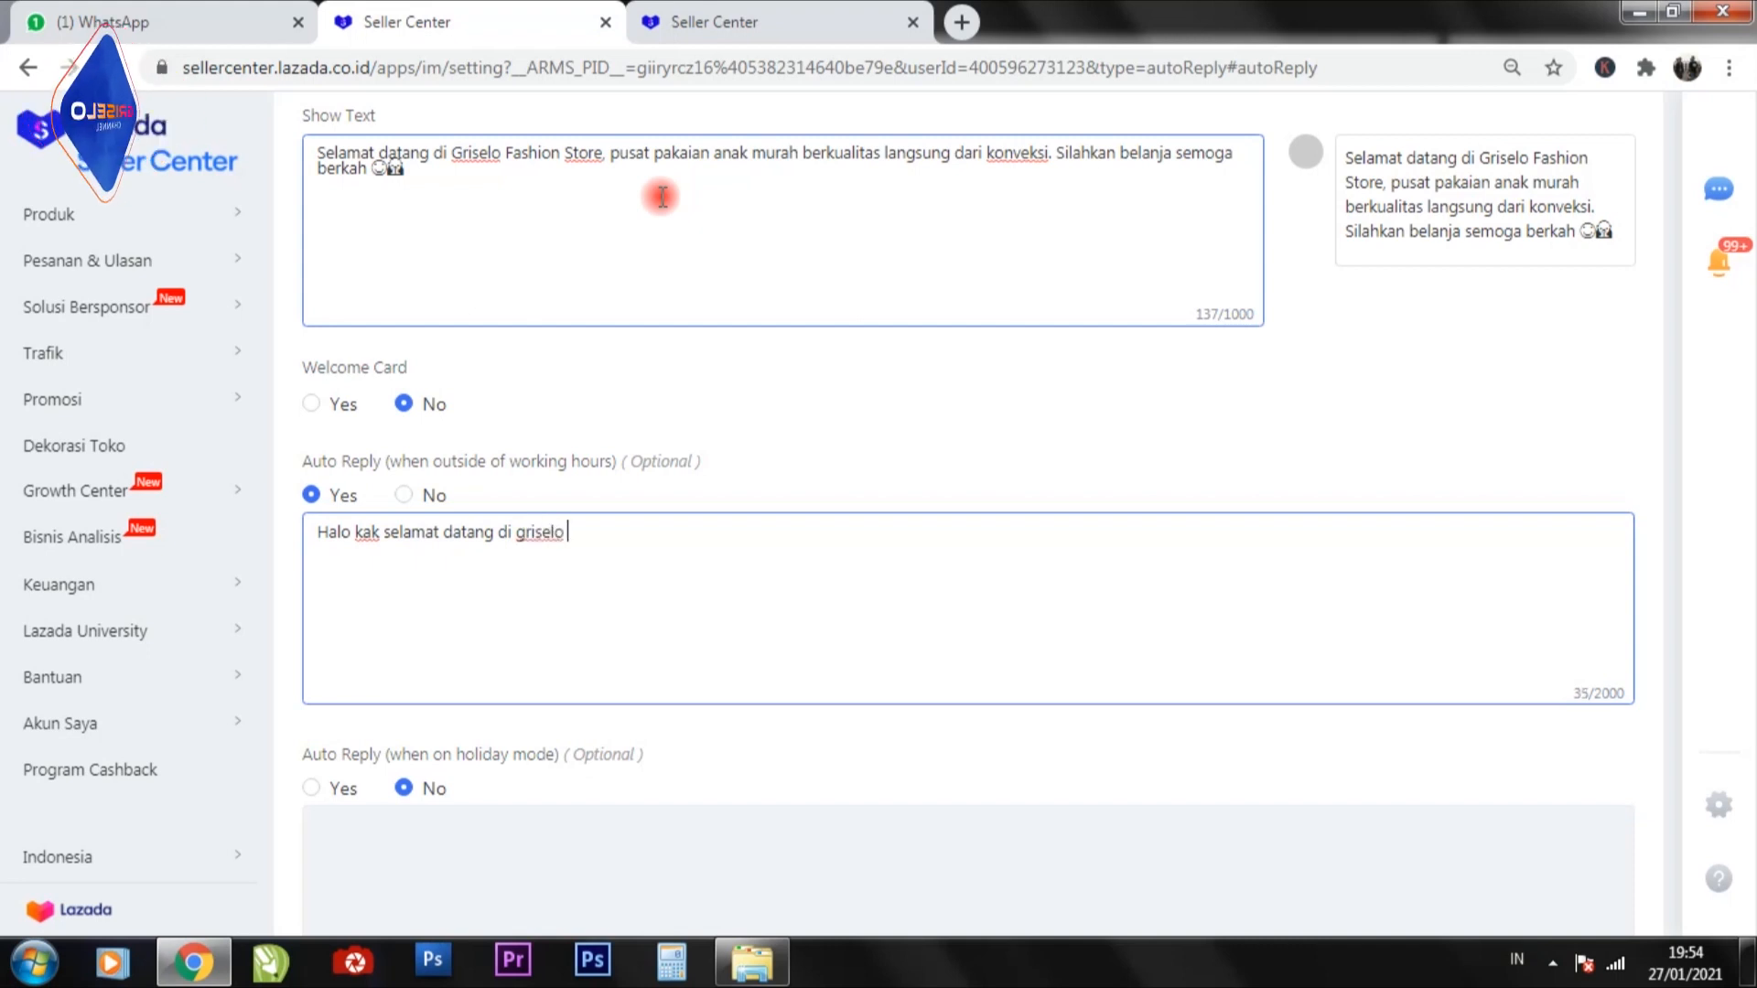
text(fashion)
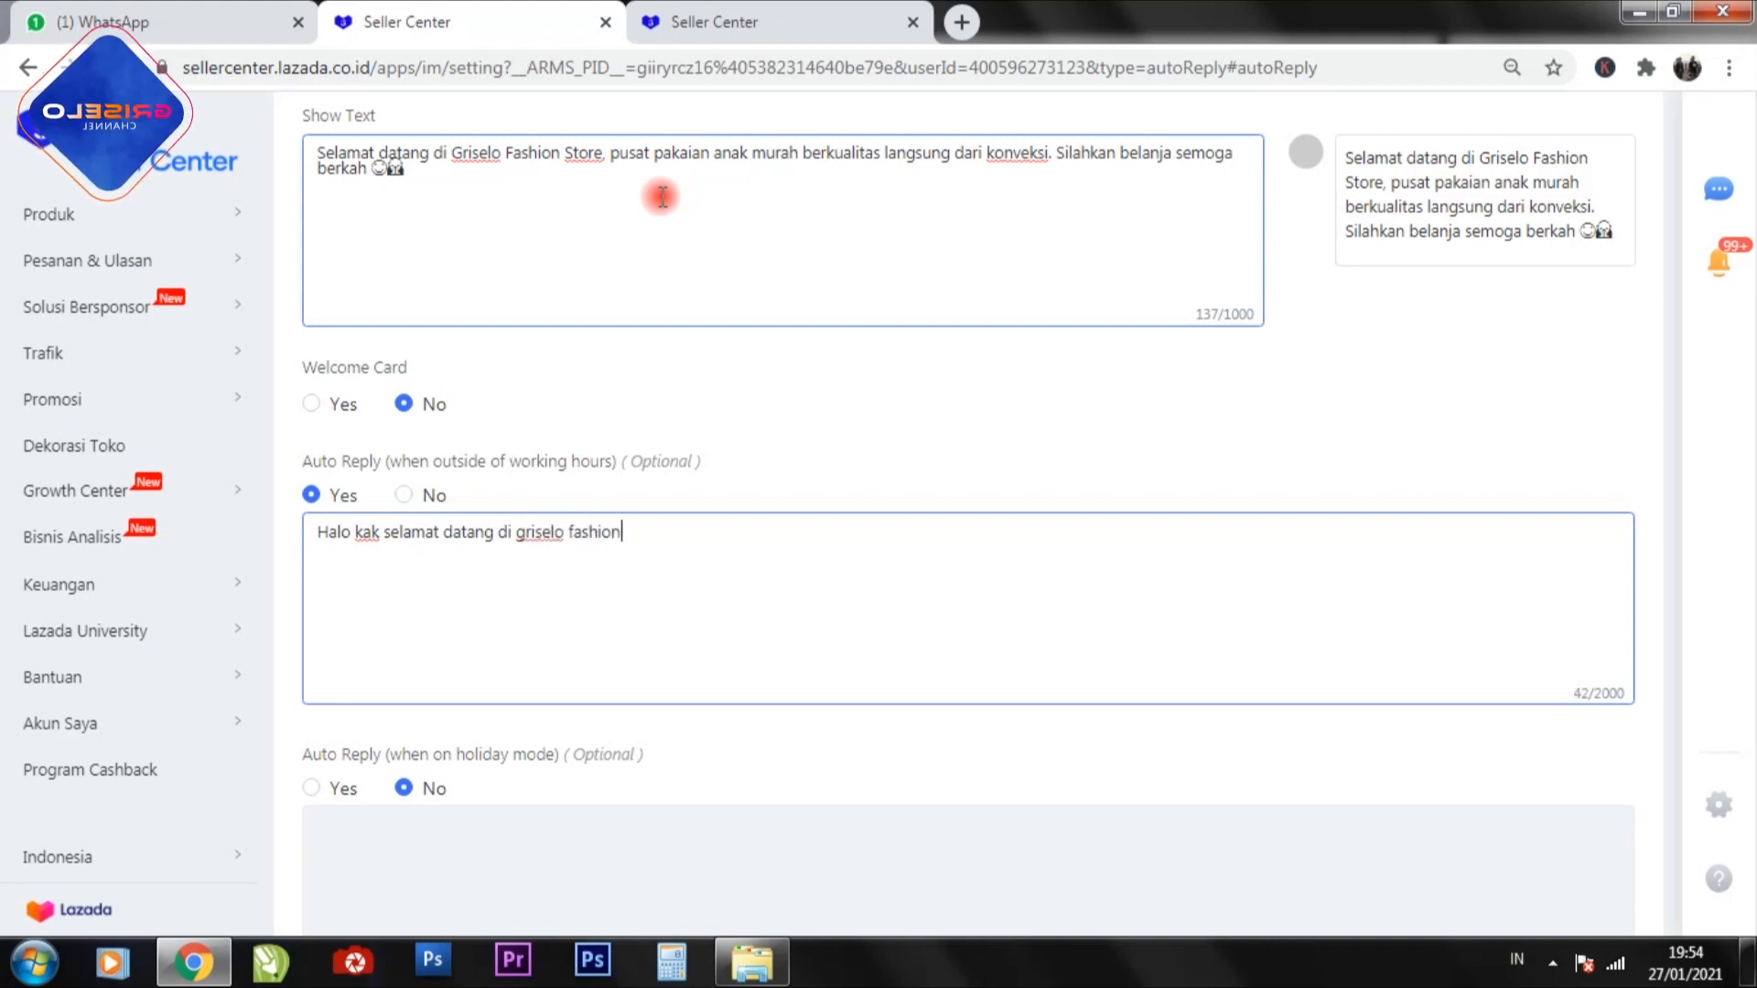
text( store, )
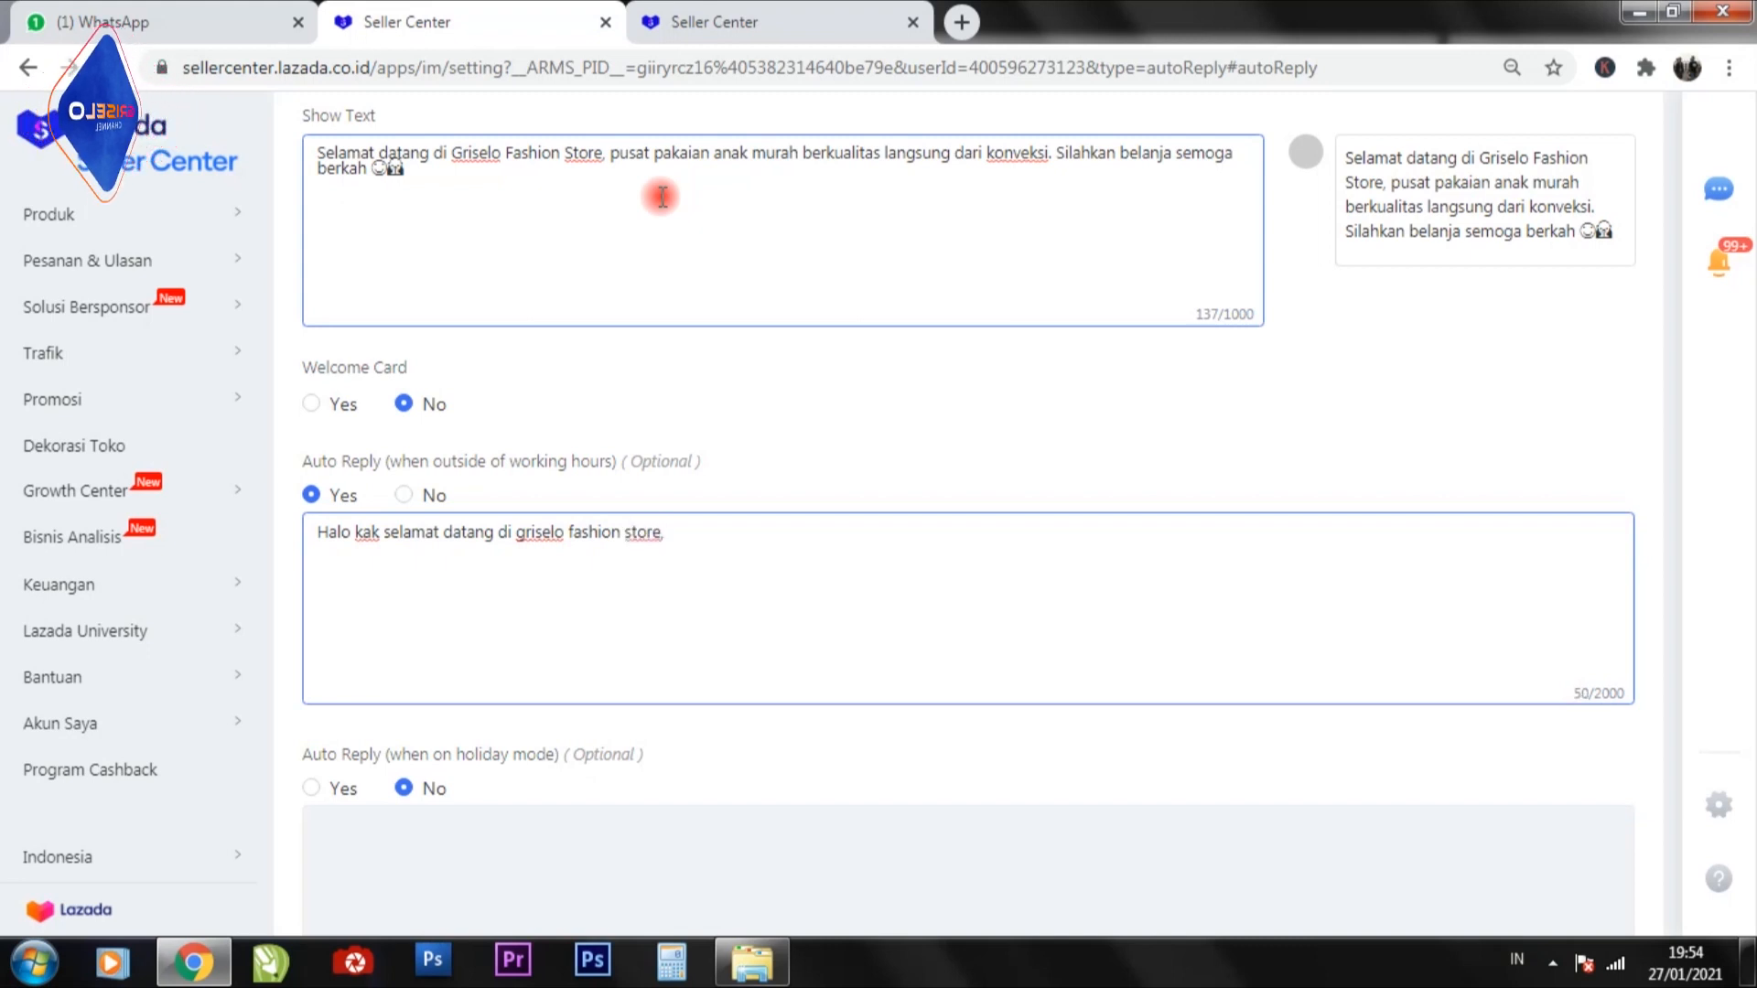
text(pesanan )
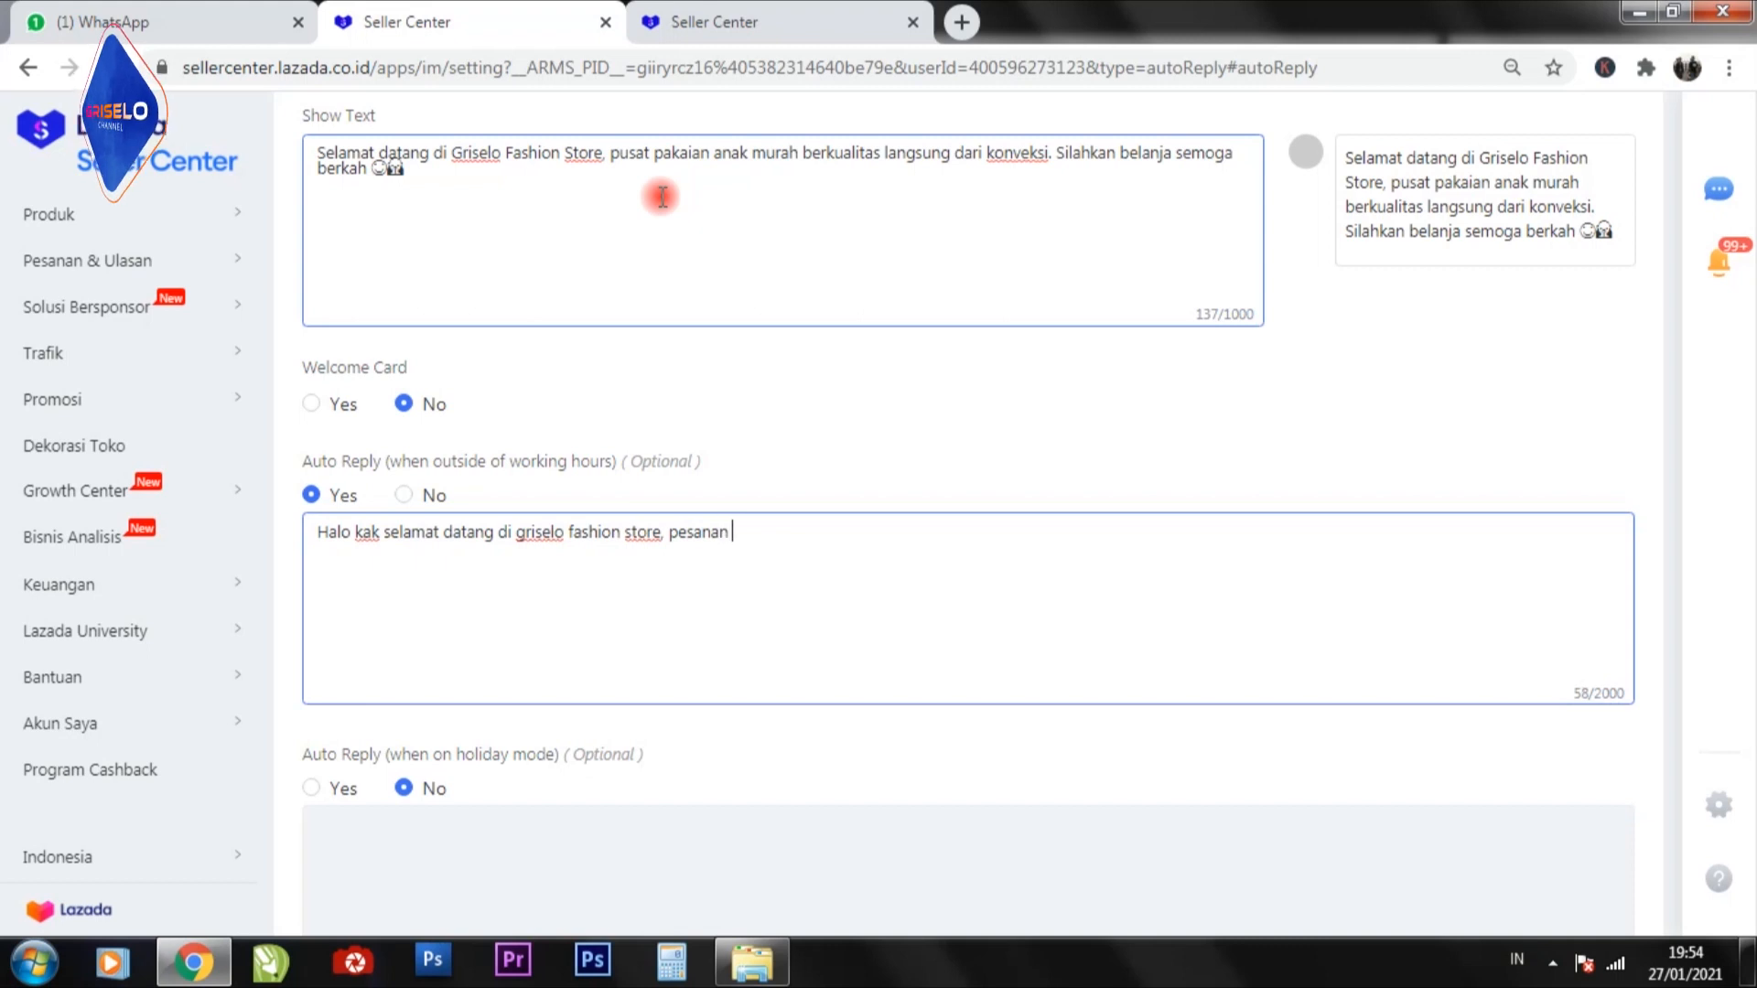
text(lewat)
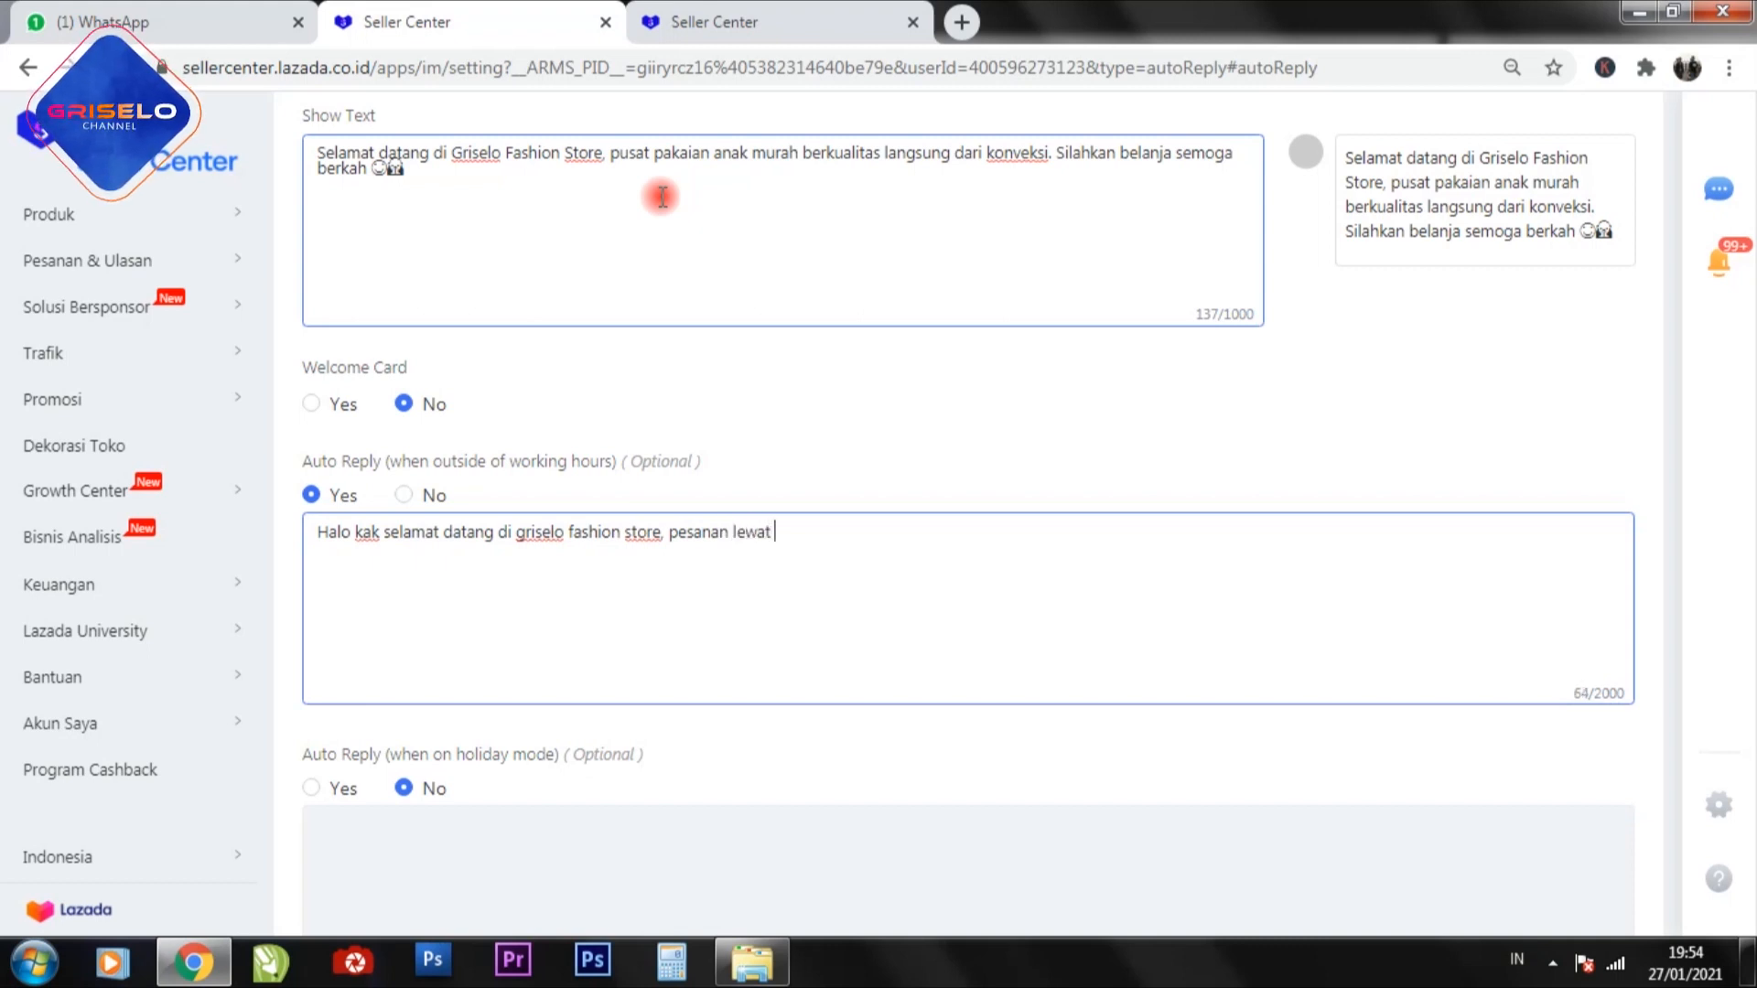
text( dari jam 17.0)
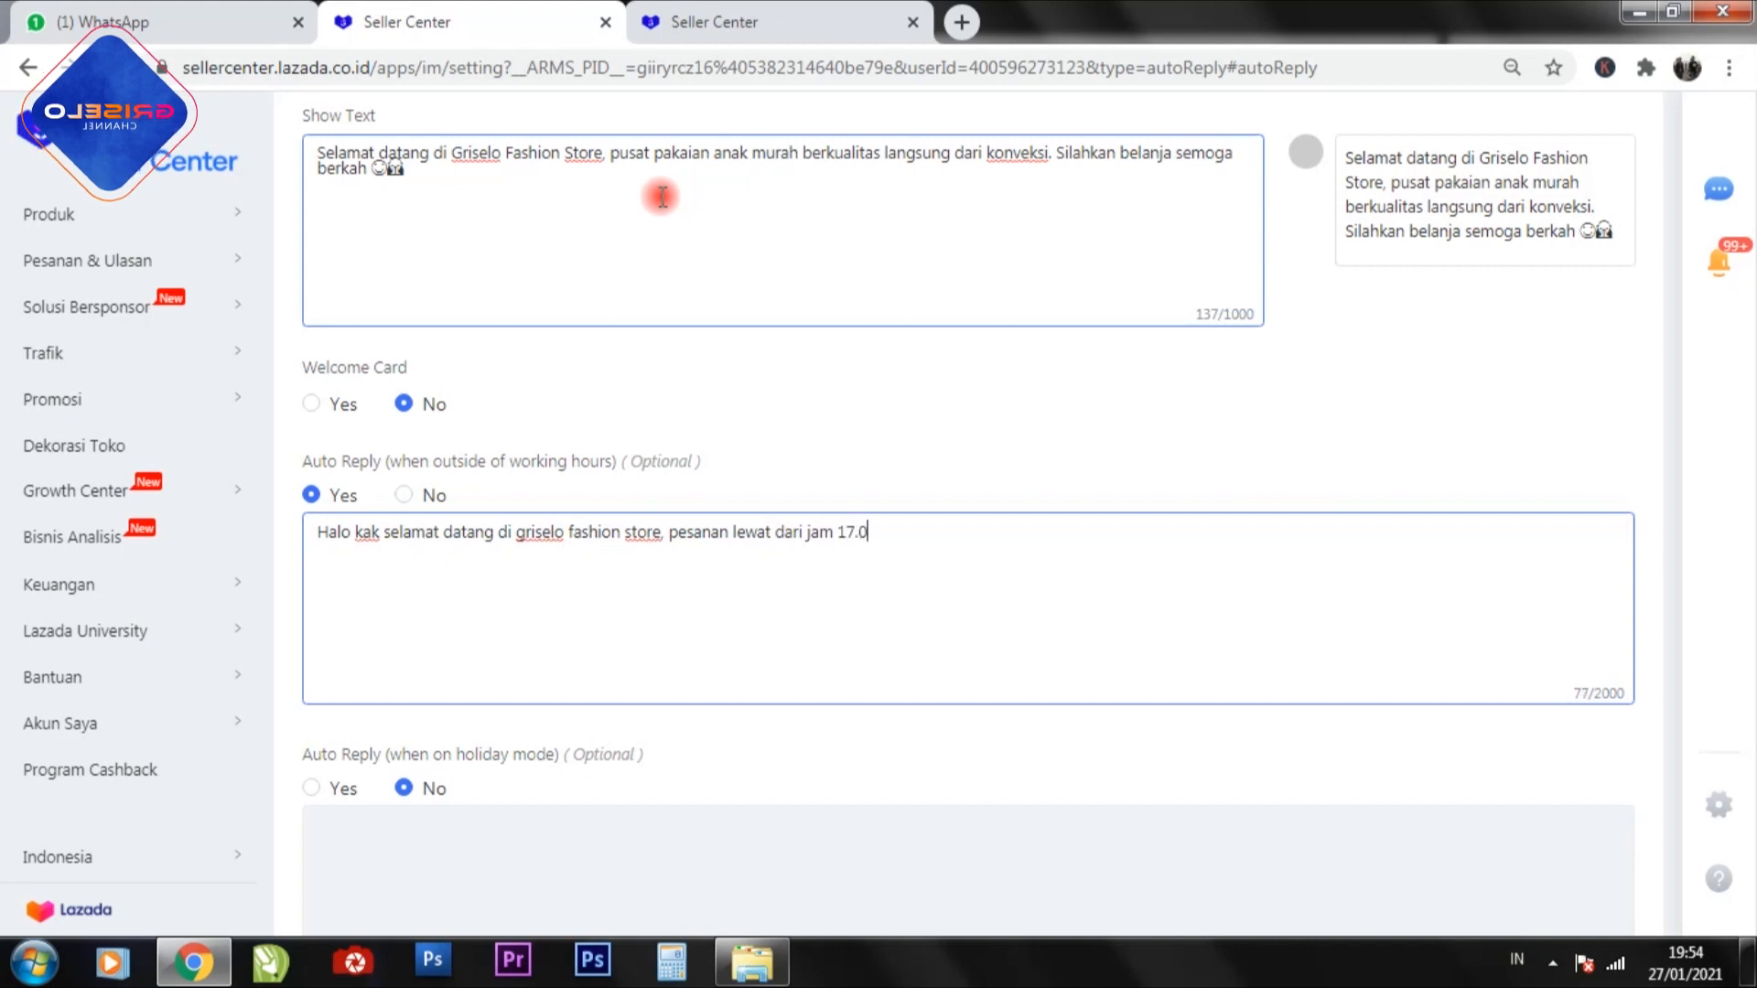
text(0 )
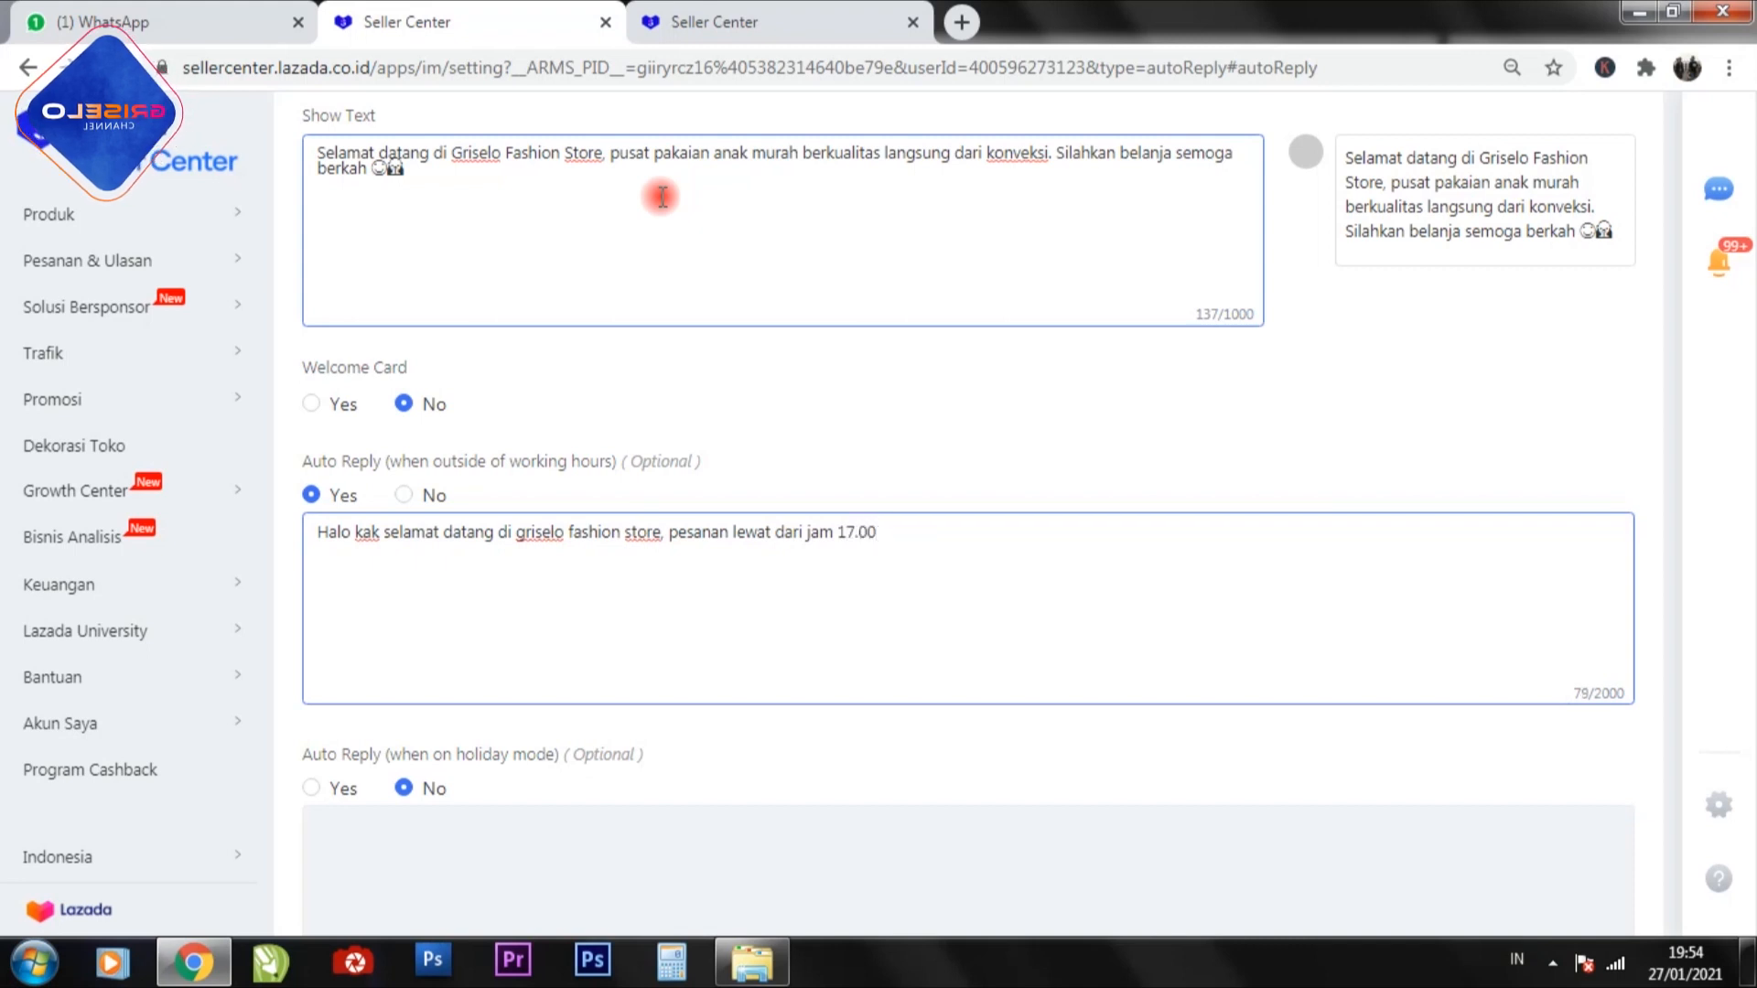
text(akan diki)
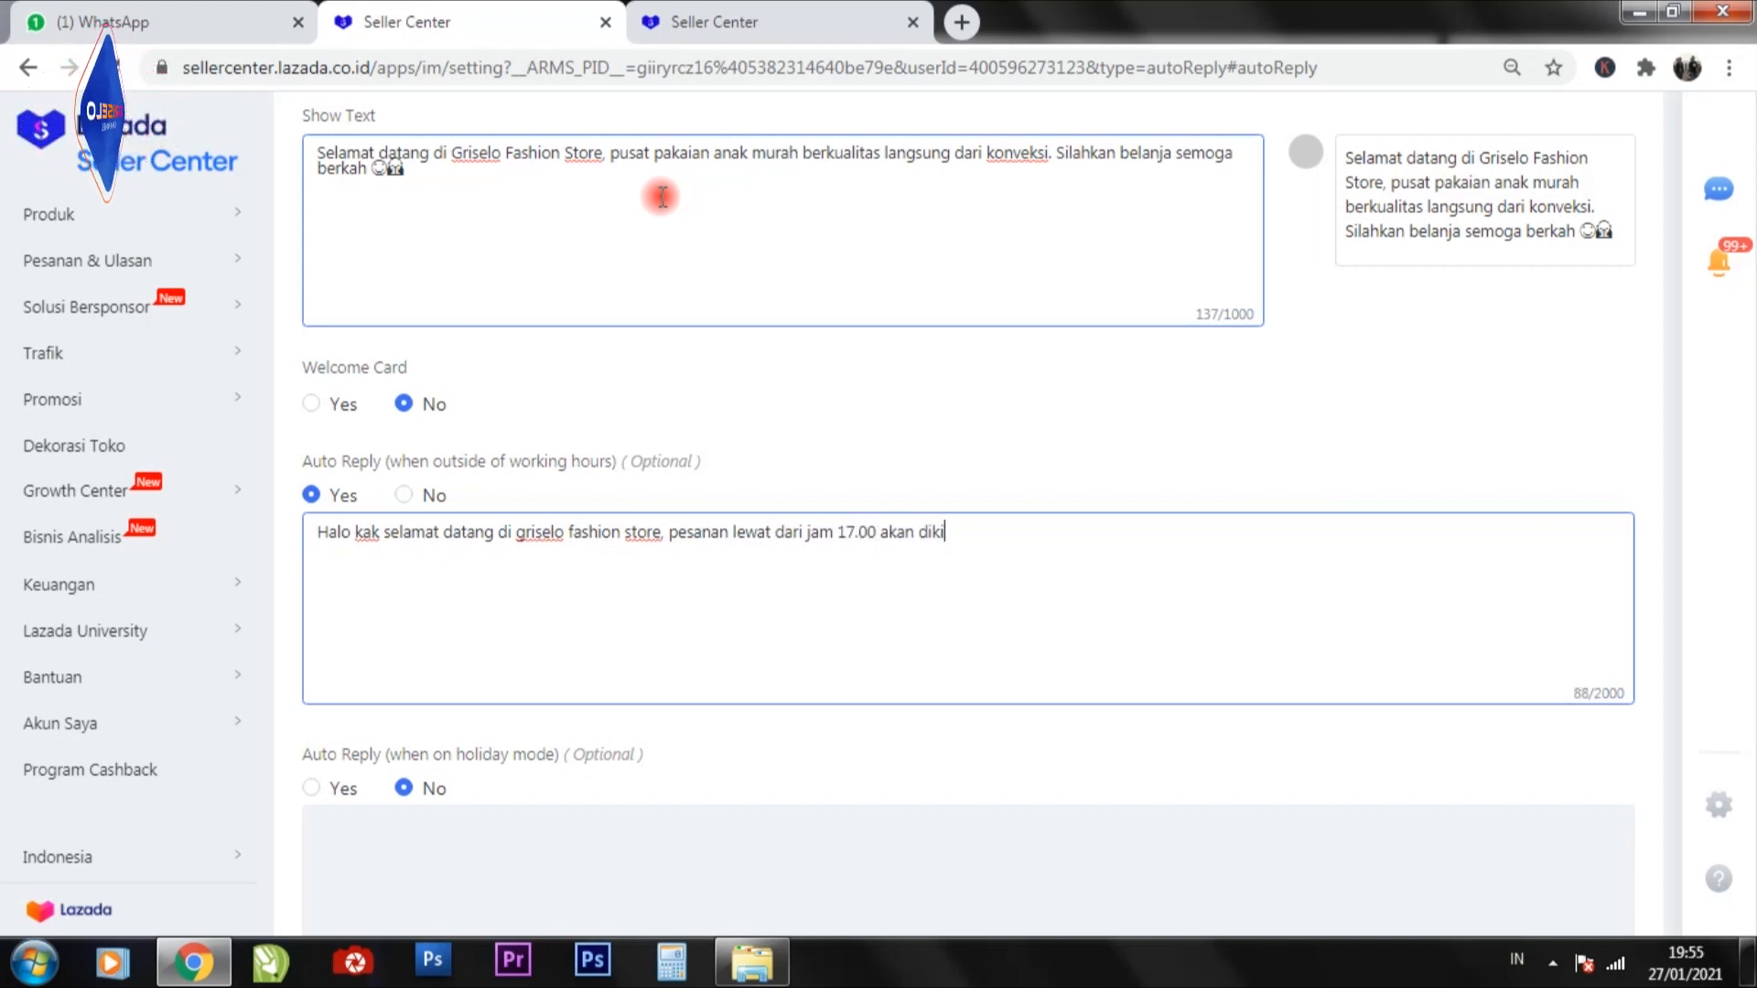
text(rim di )
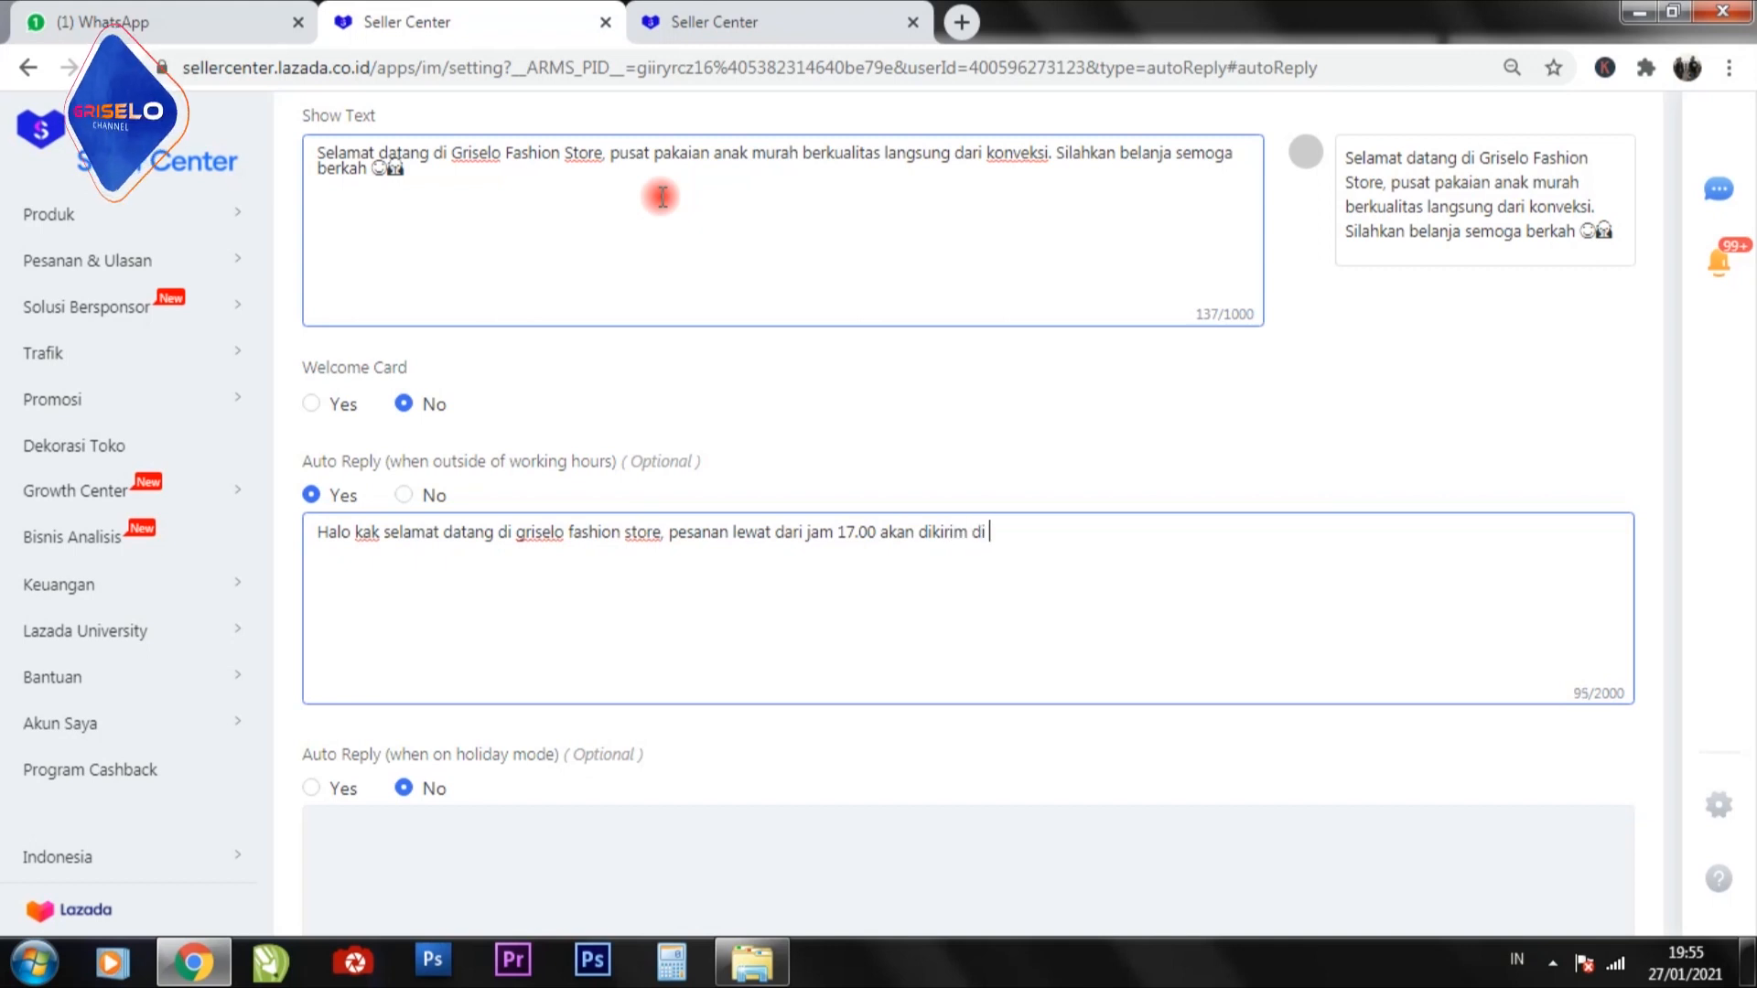
text(hari beri)
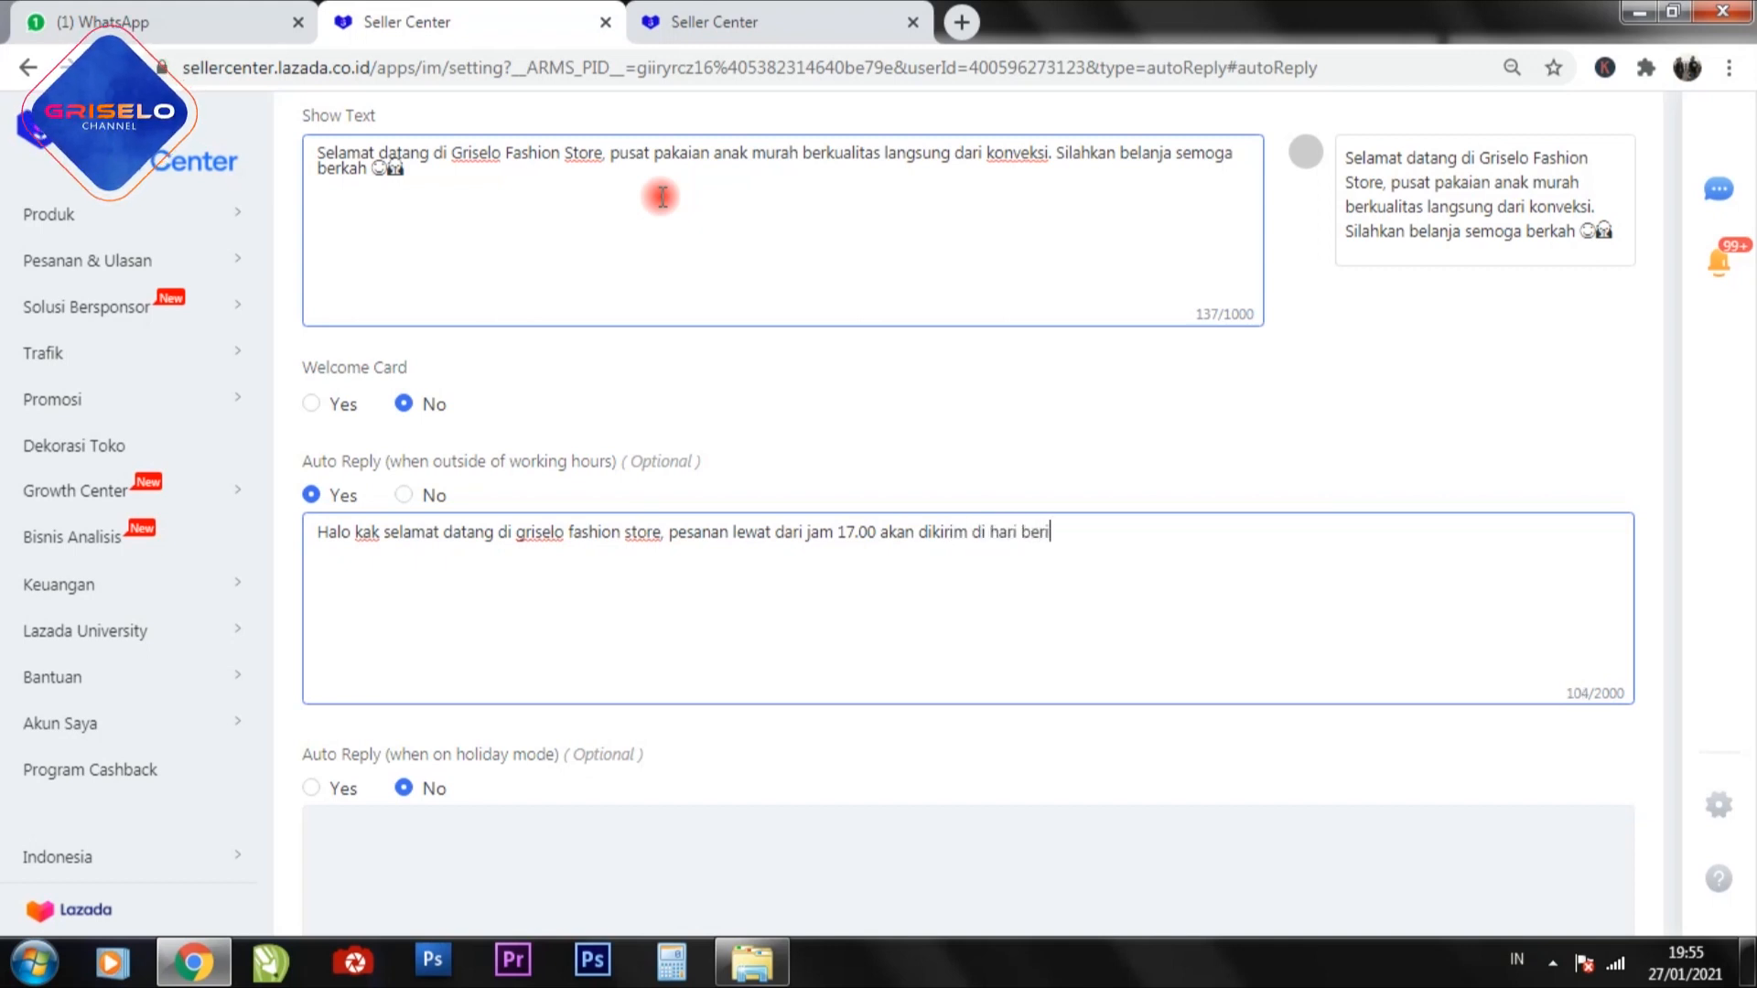
text(kut nya.)
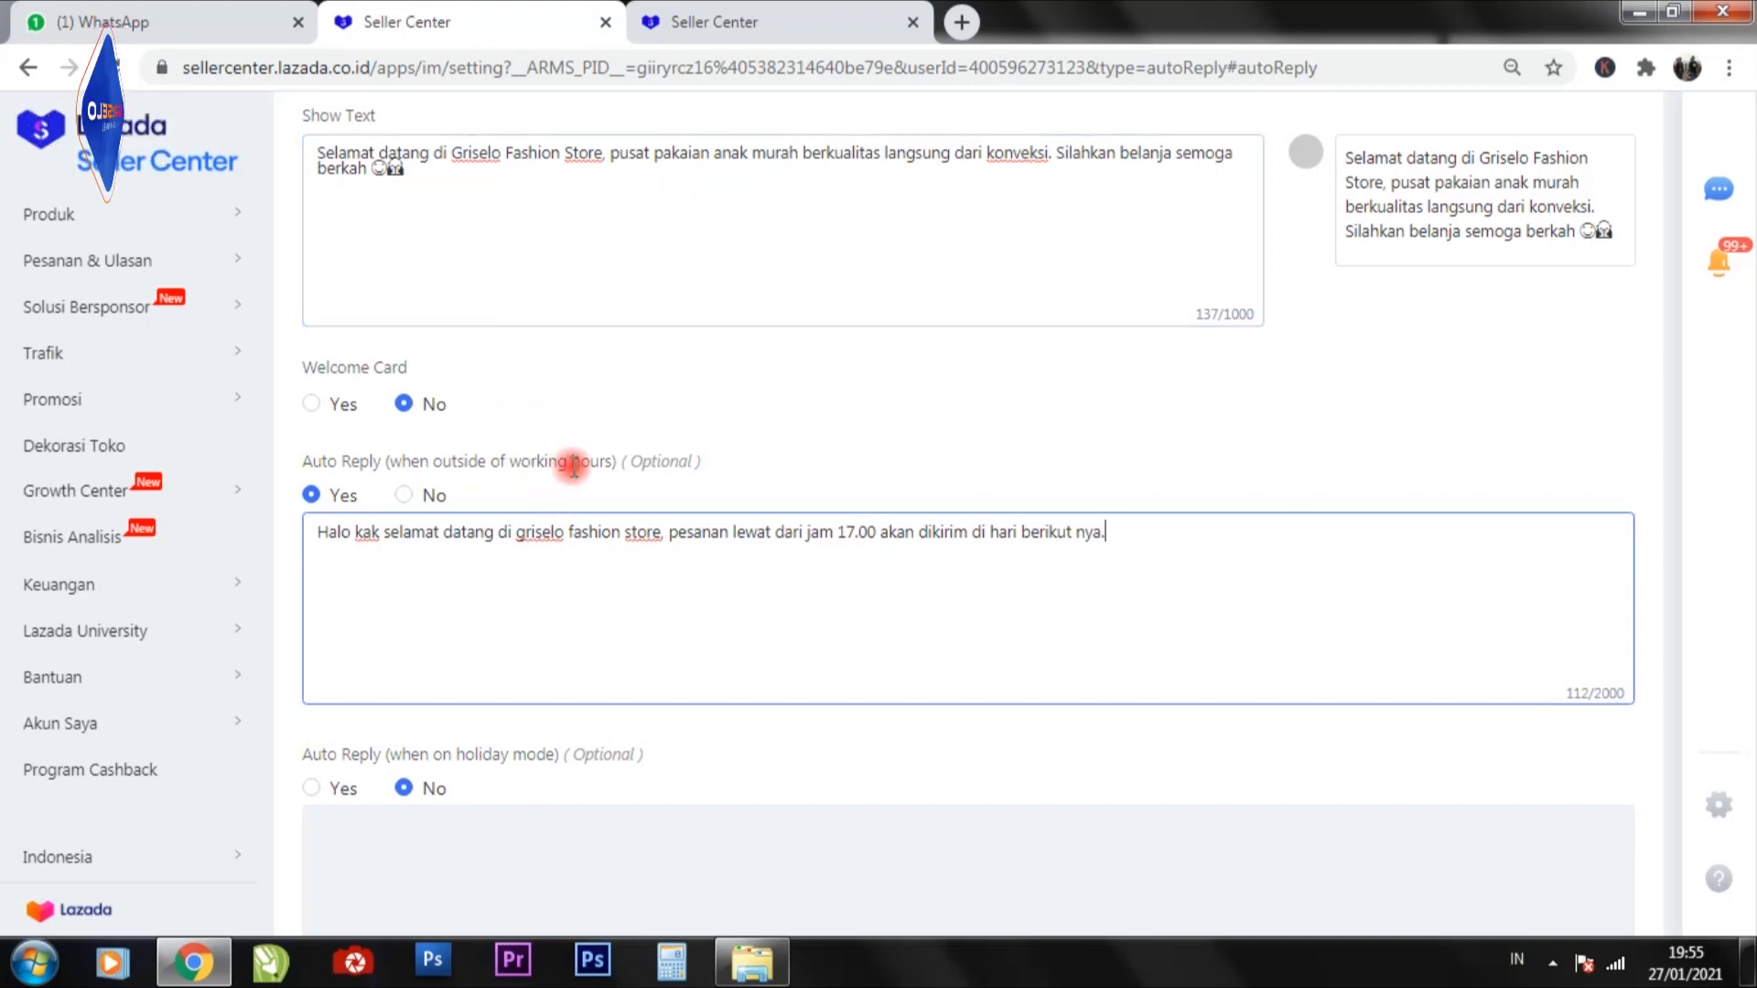
Compare the welcome message text with the auto reply text for outside working hours.
scroll(499, 531, up, 3)
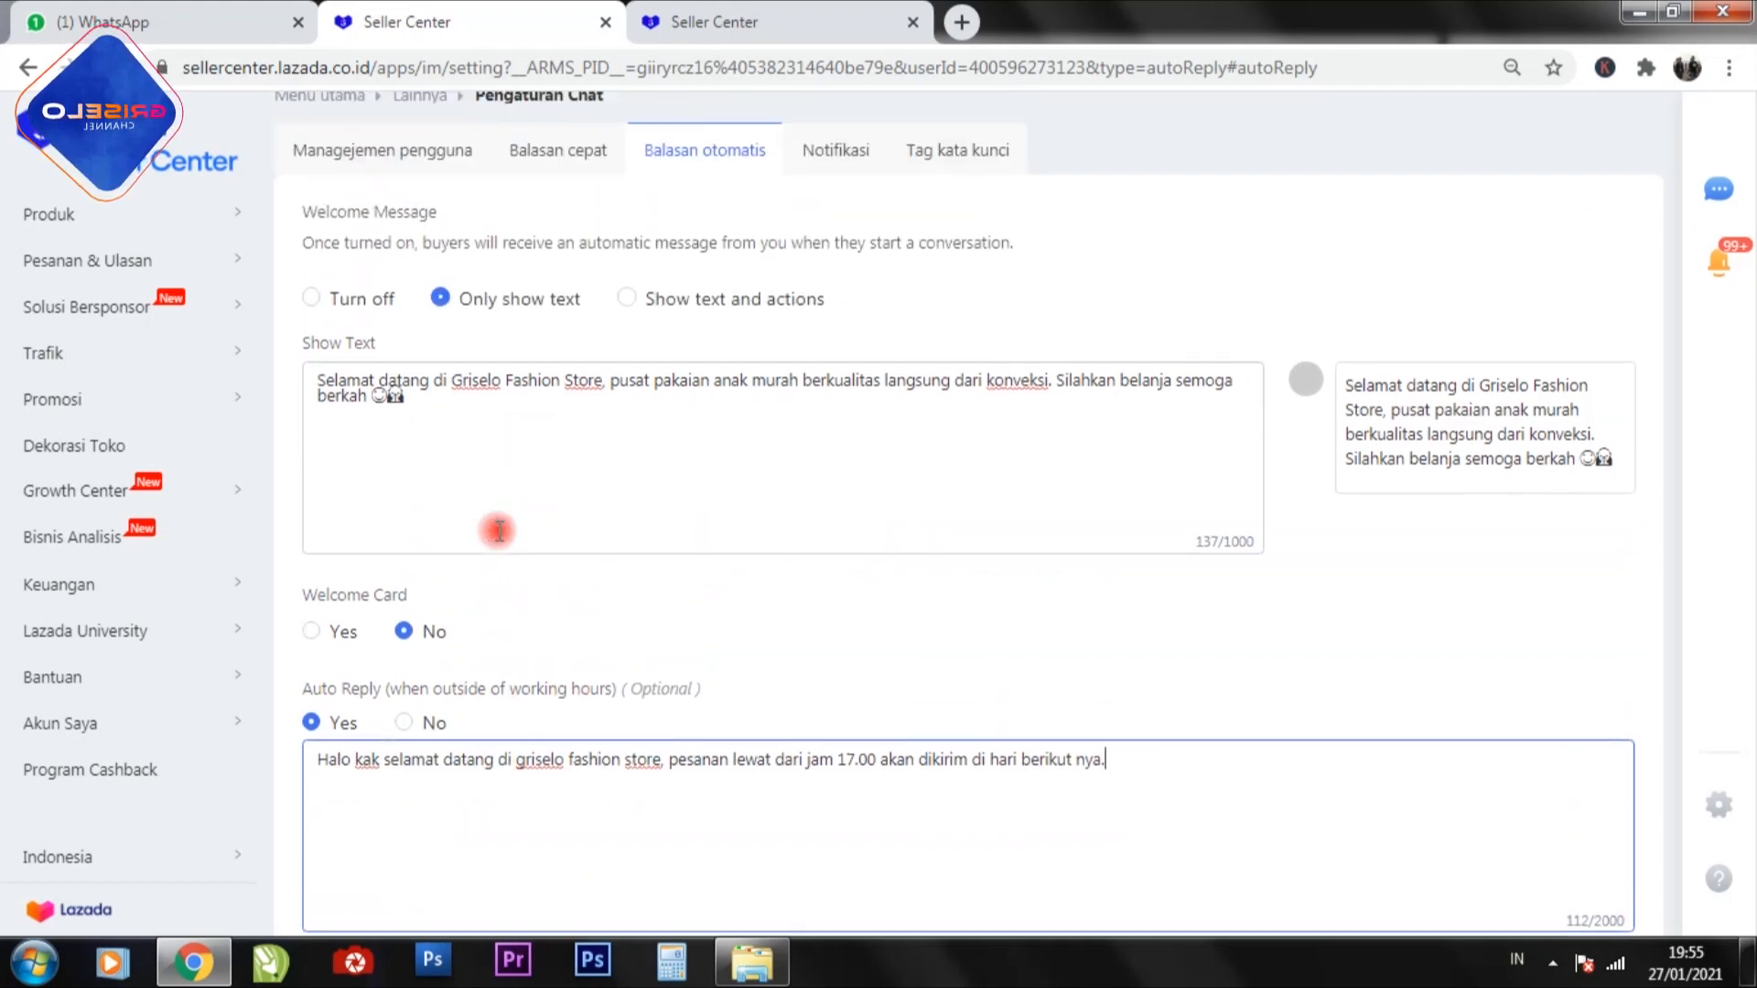
scroll(499, 531, down, 3)
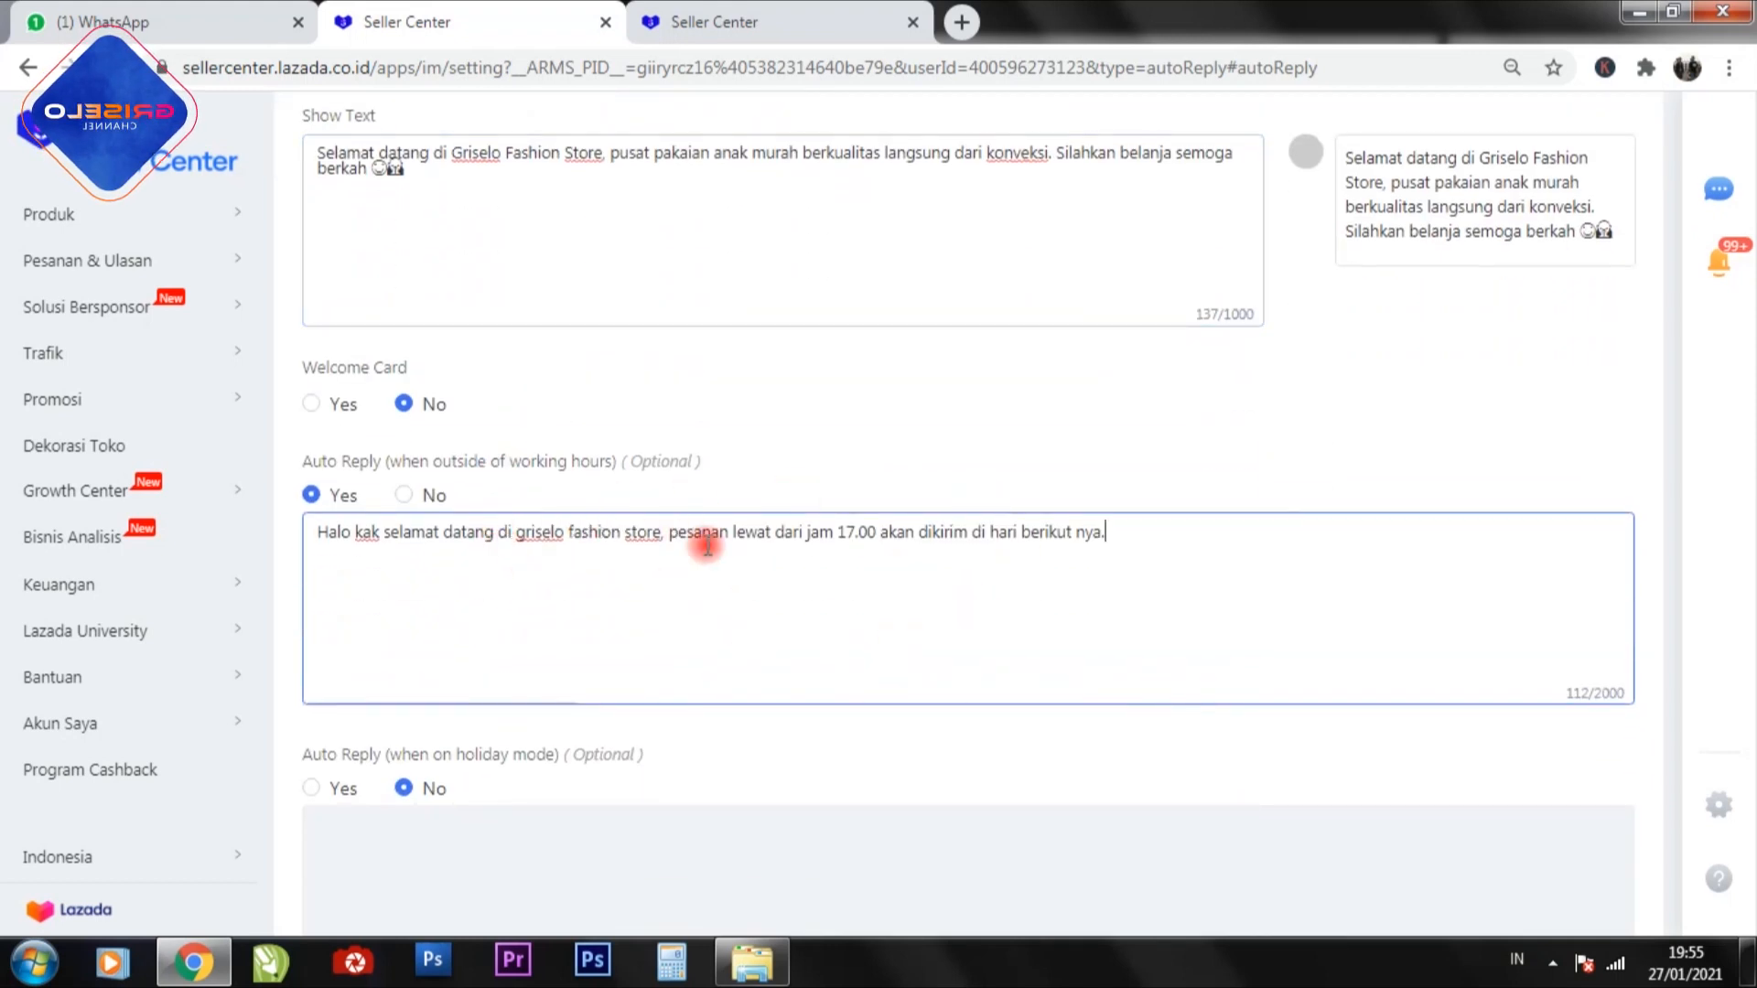
scroll(782, 353, up, 1)
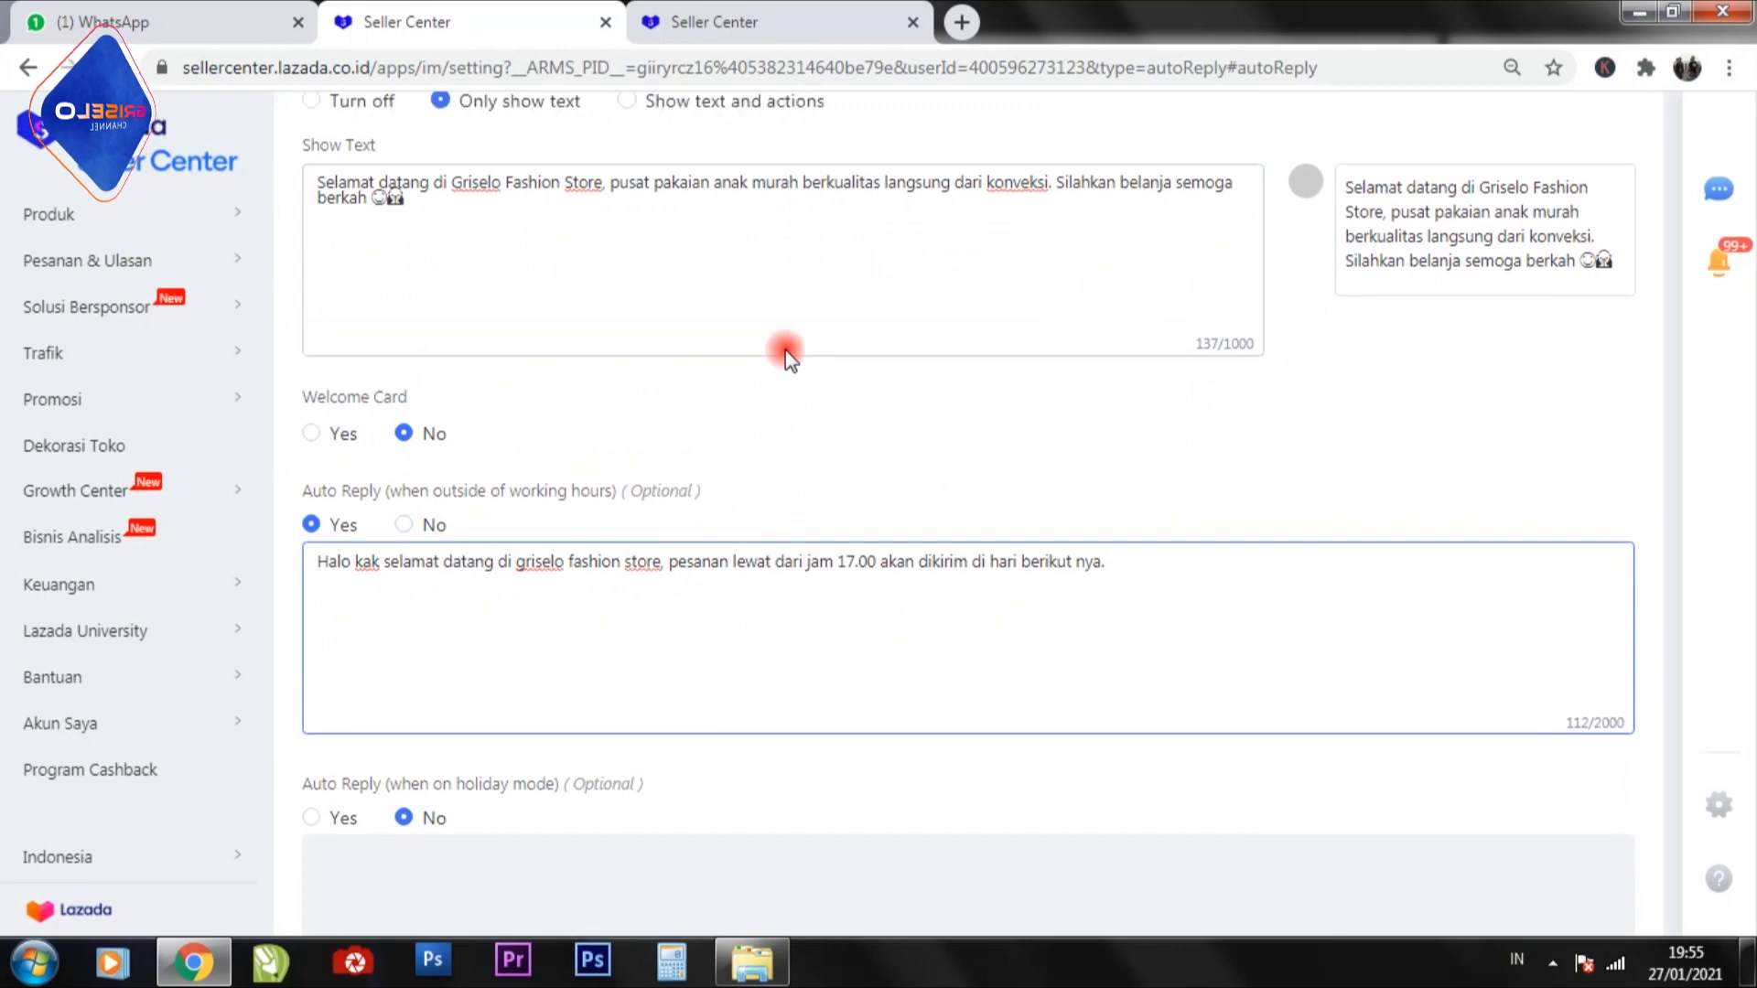
scroll(785, 349, up, 3)
scroll(788, 349, down, 3)
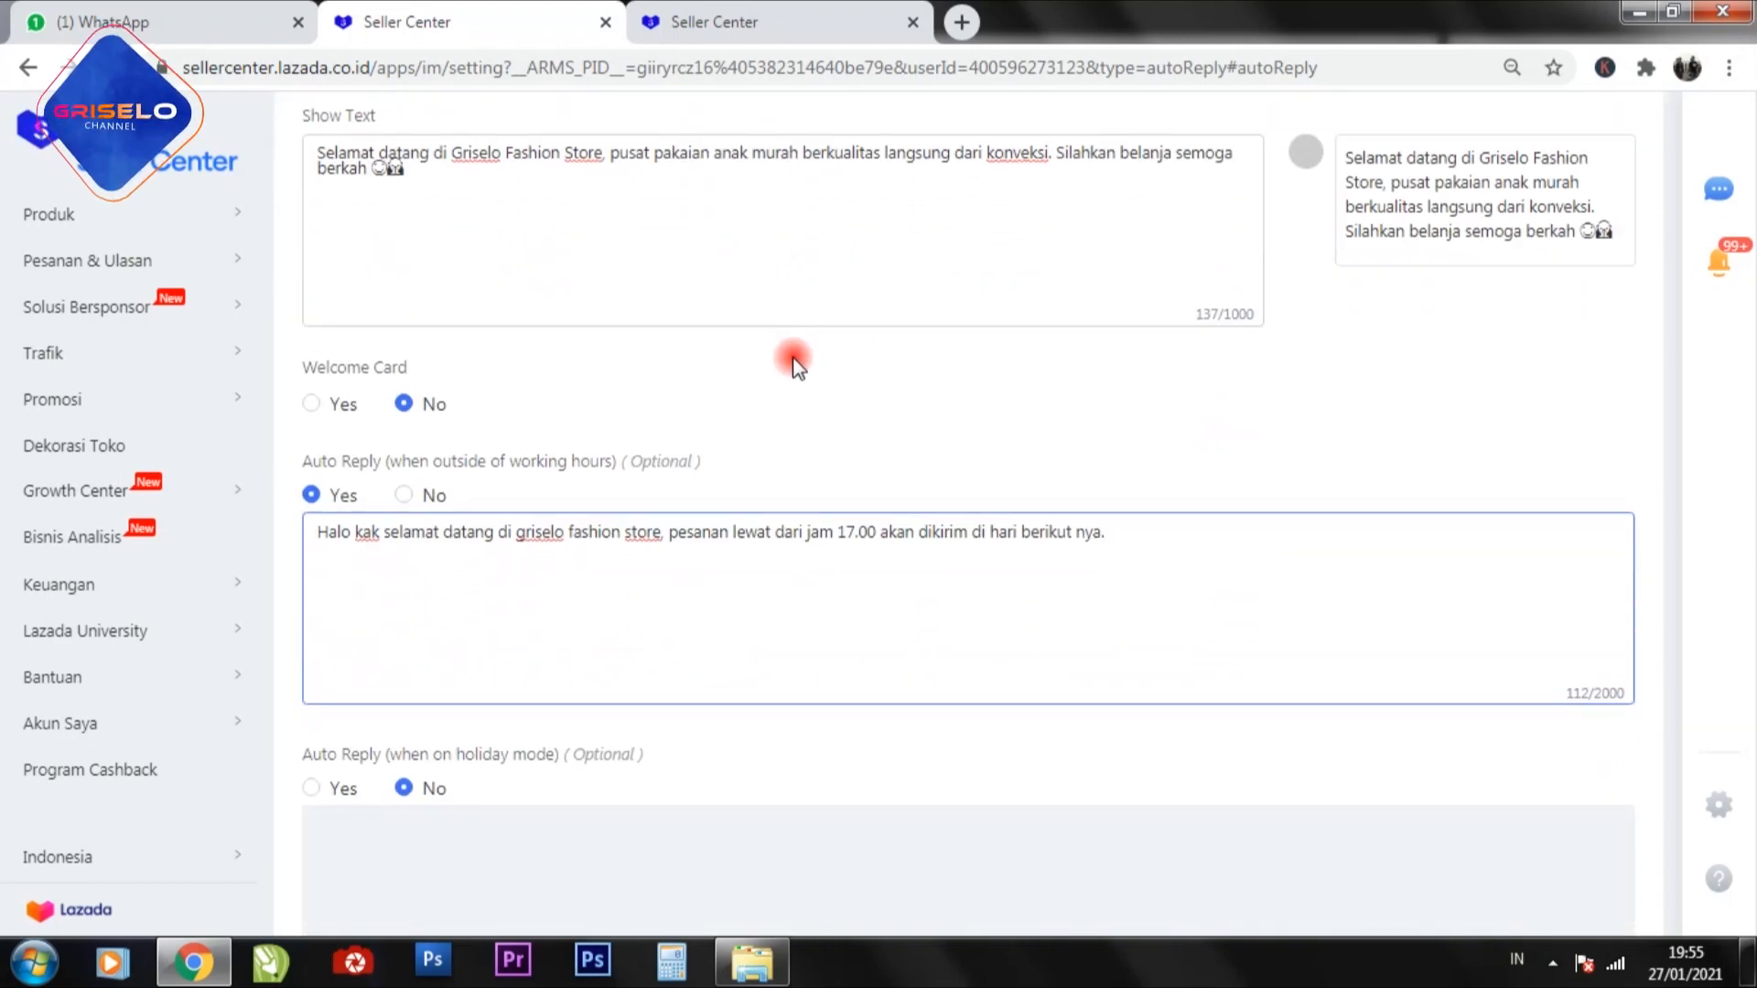
scroll(792, 366, up, 2)
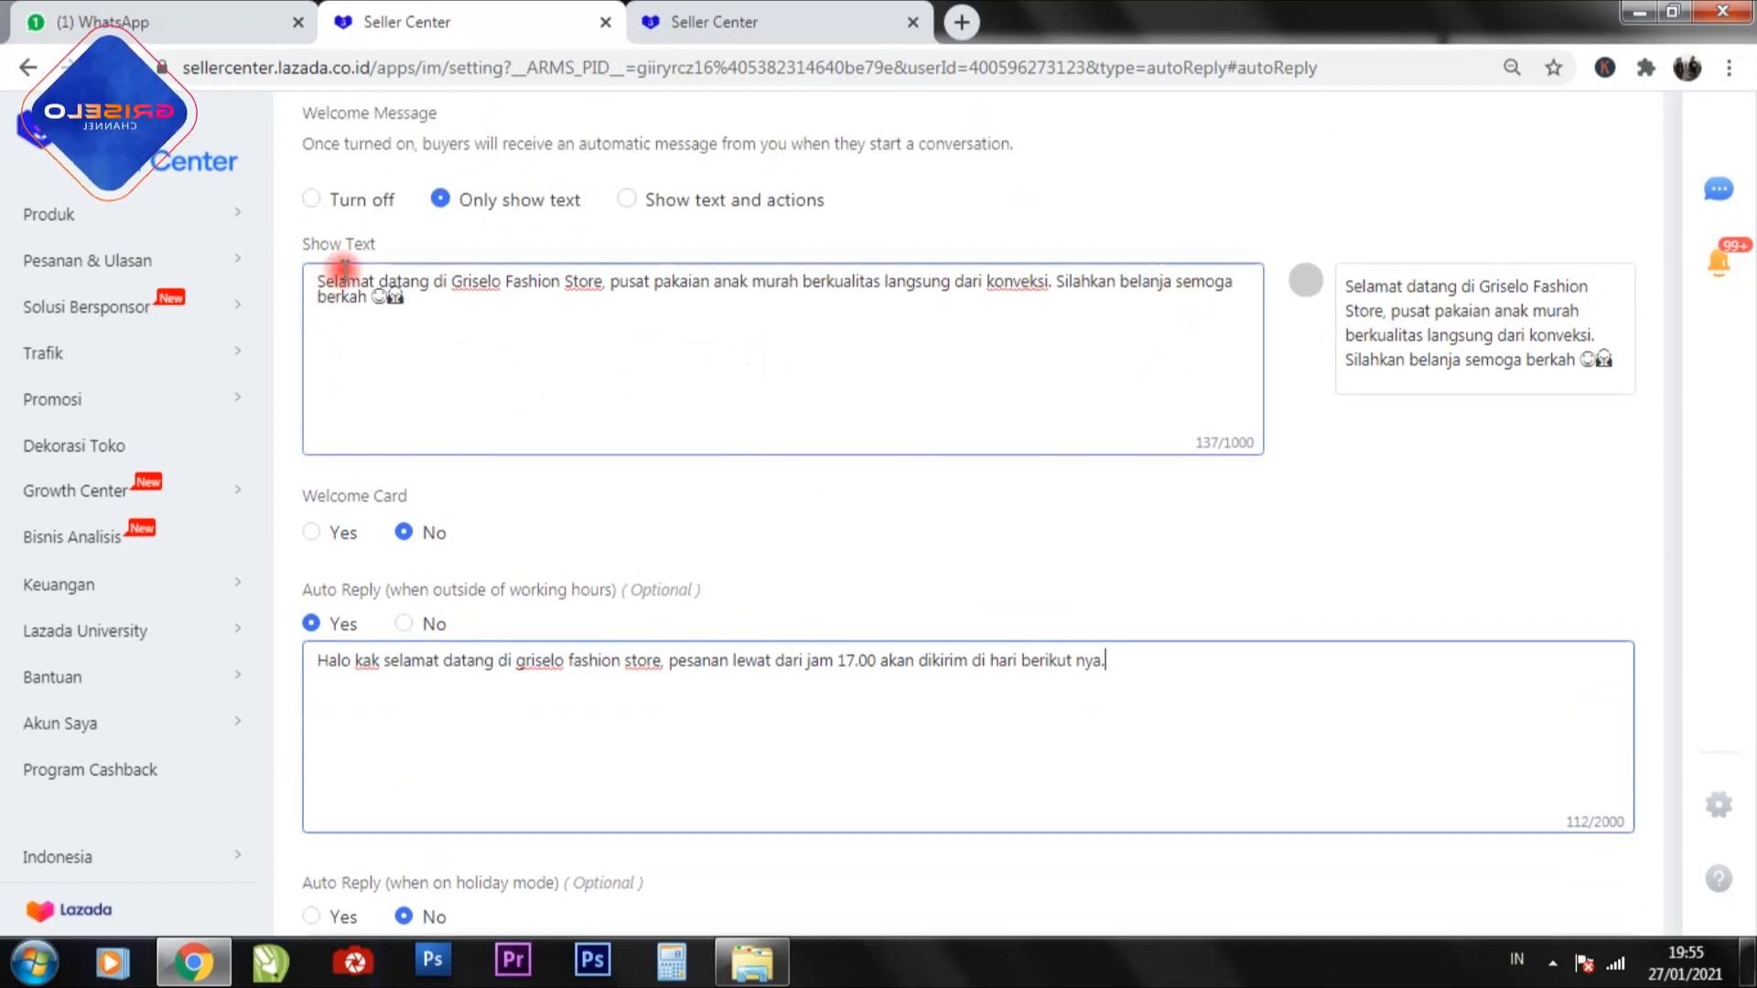
Switch the holiday mode auto reply to Yes and return it to No without writing a message.
scroll(1190, 330, down, 5)
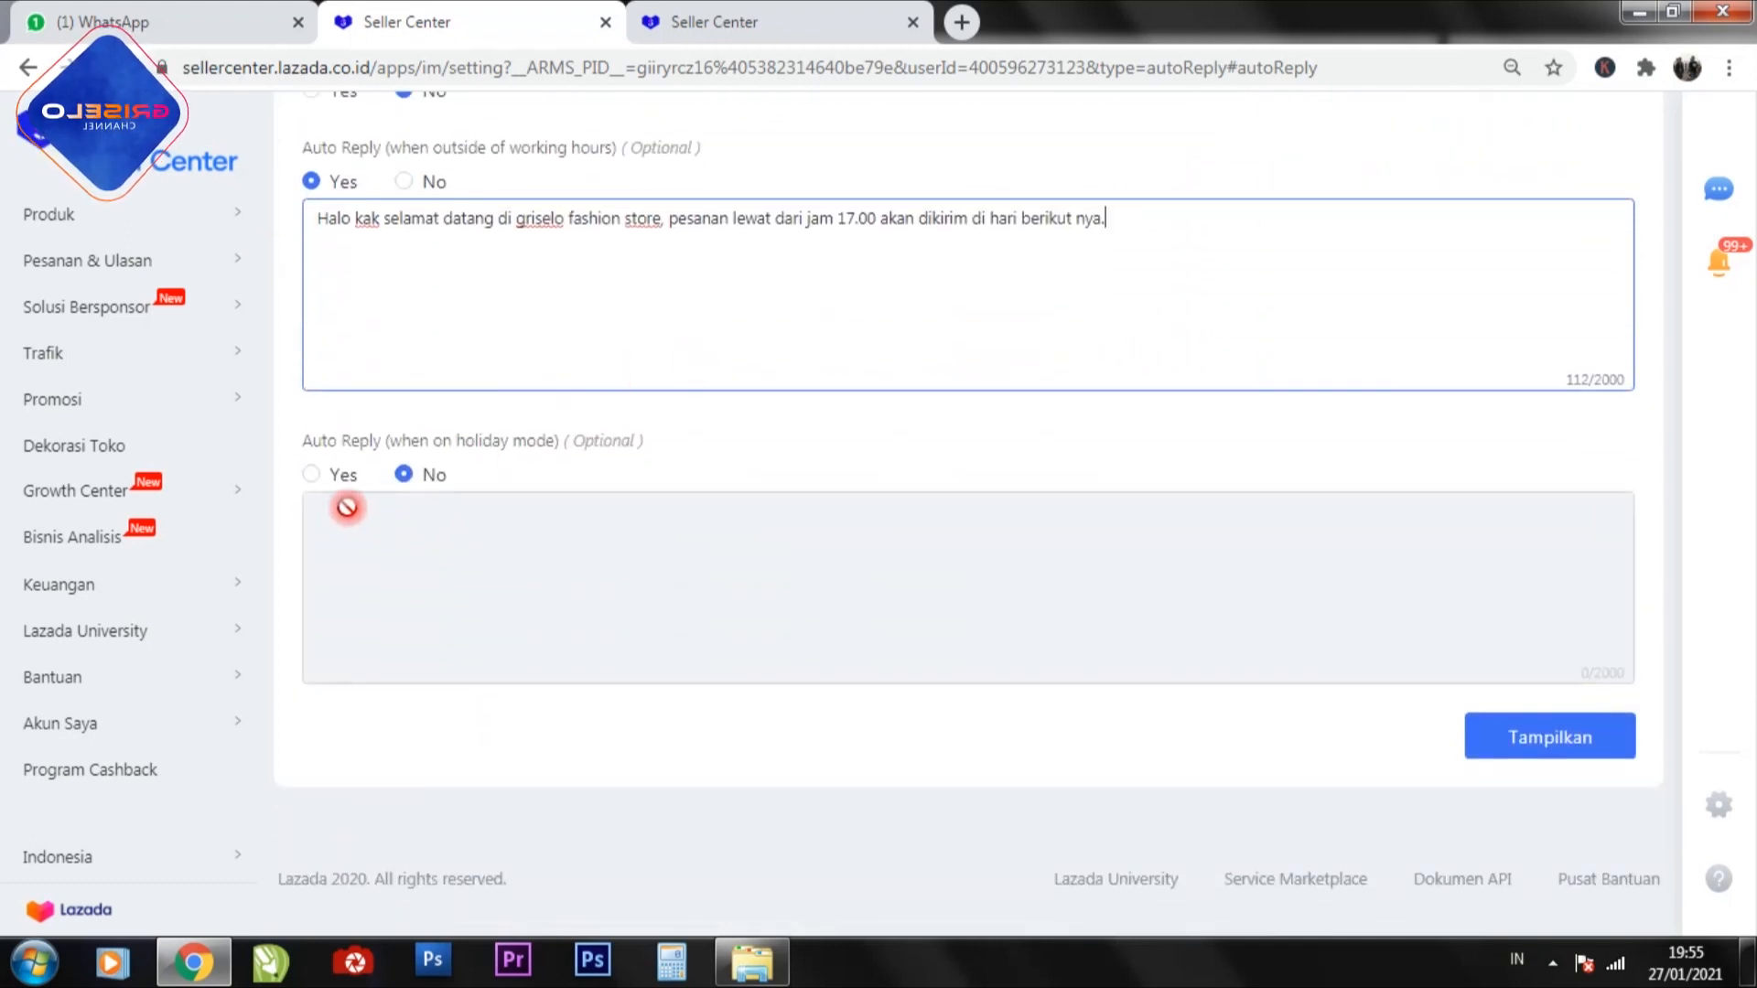
click(311, 475)
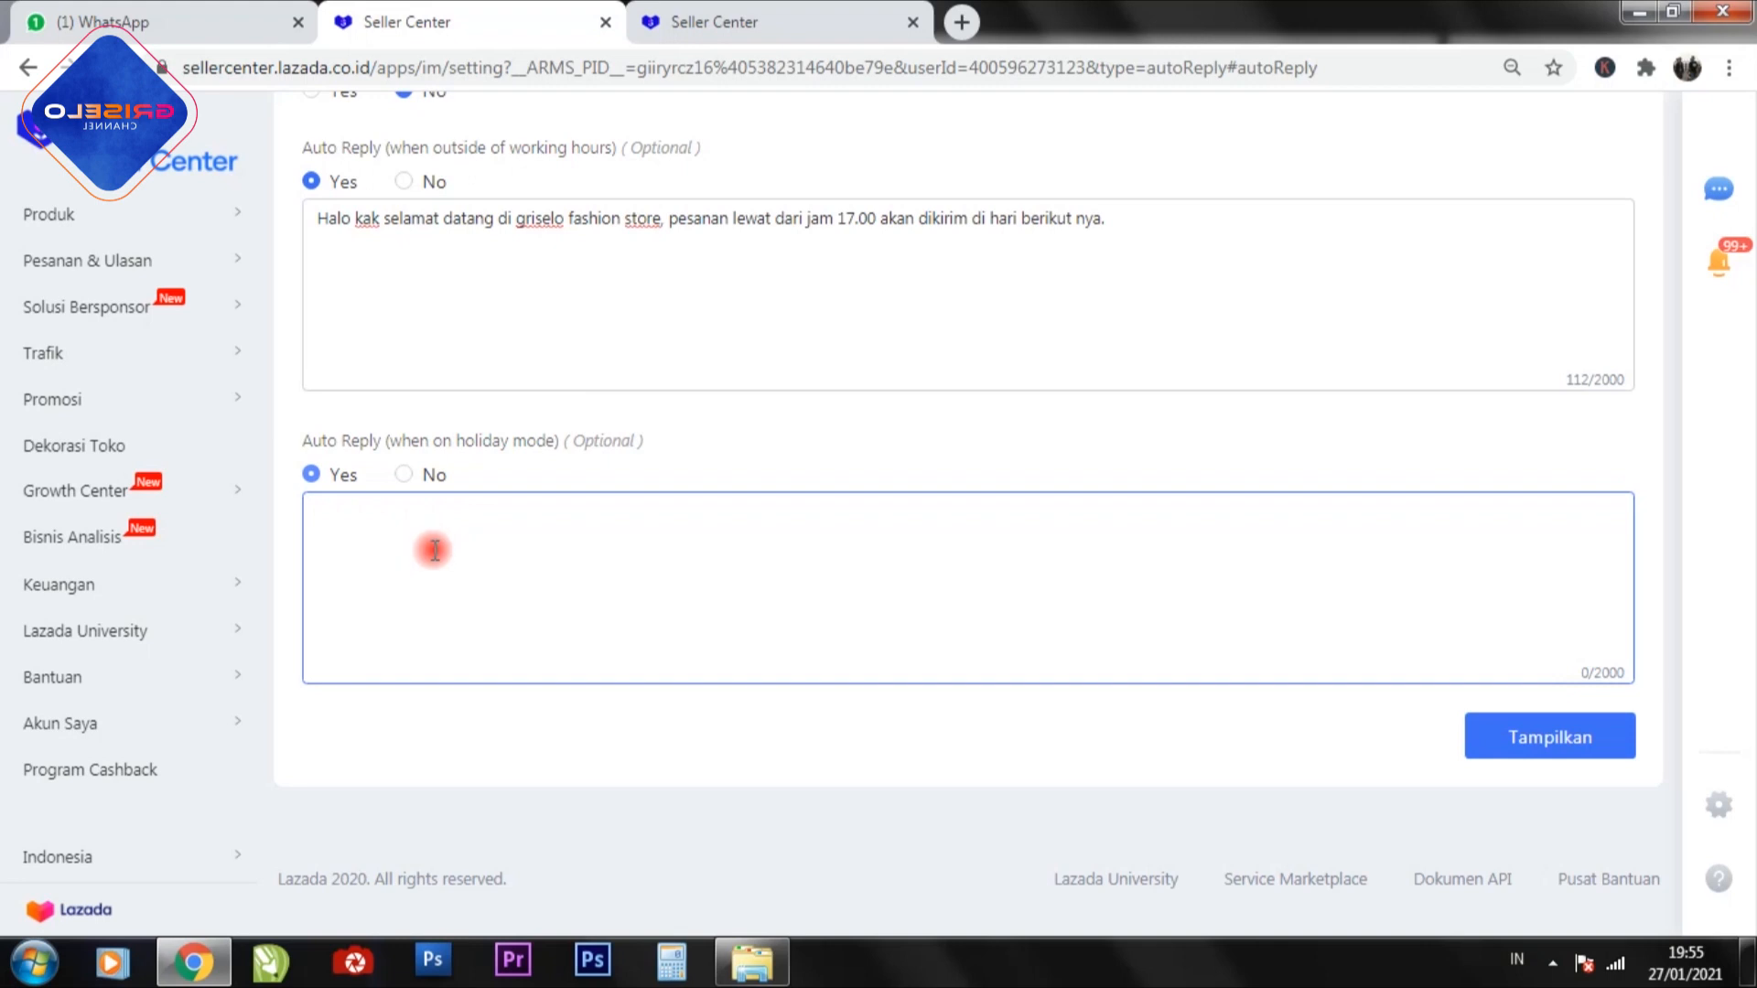
click(412, 483)
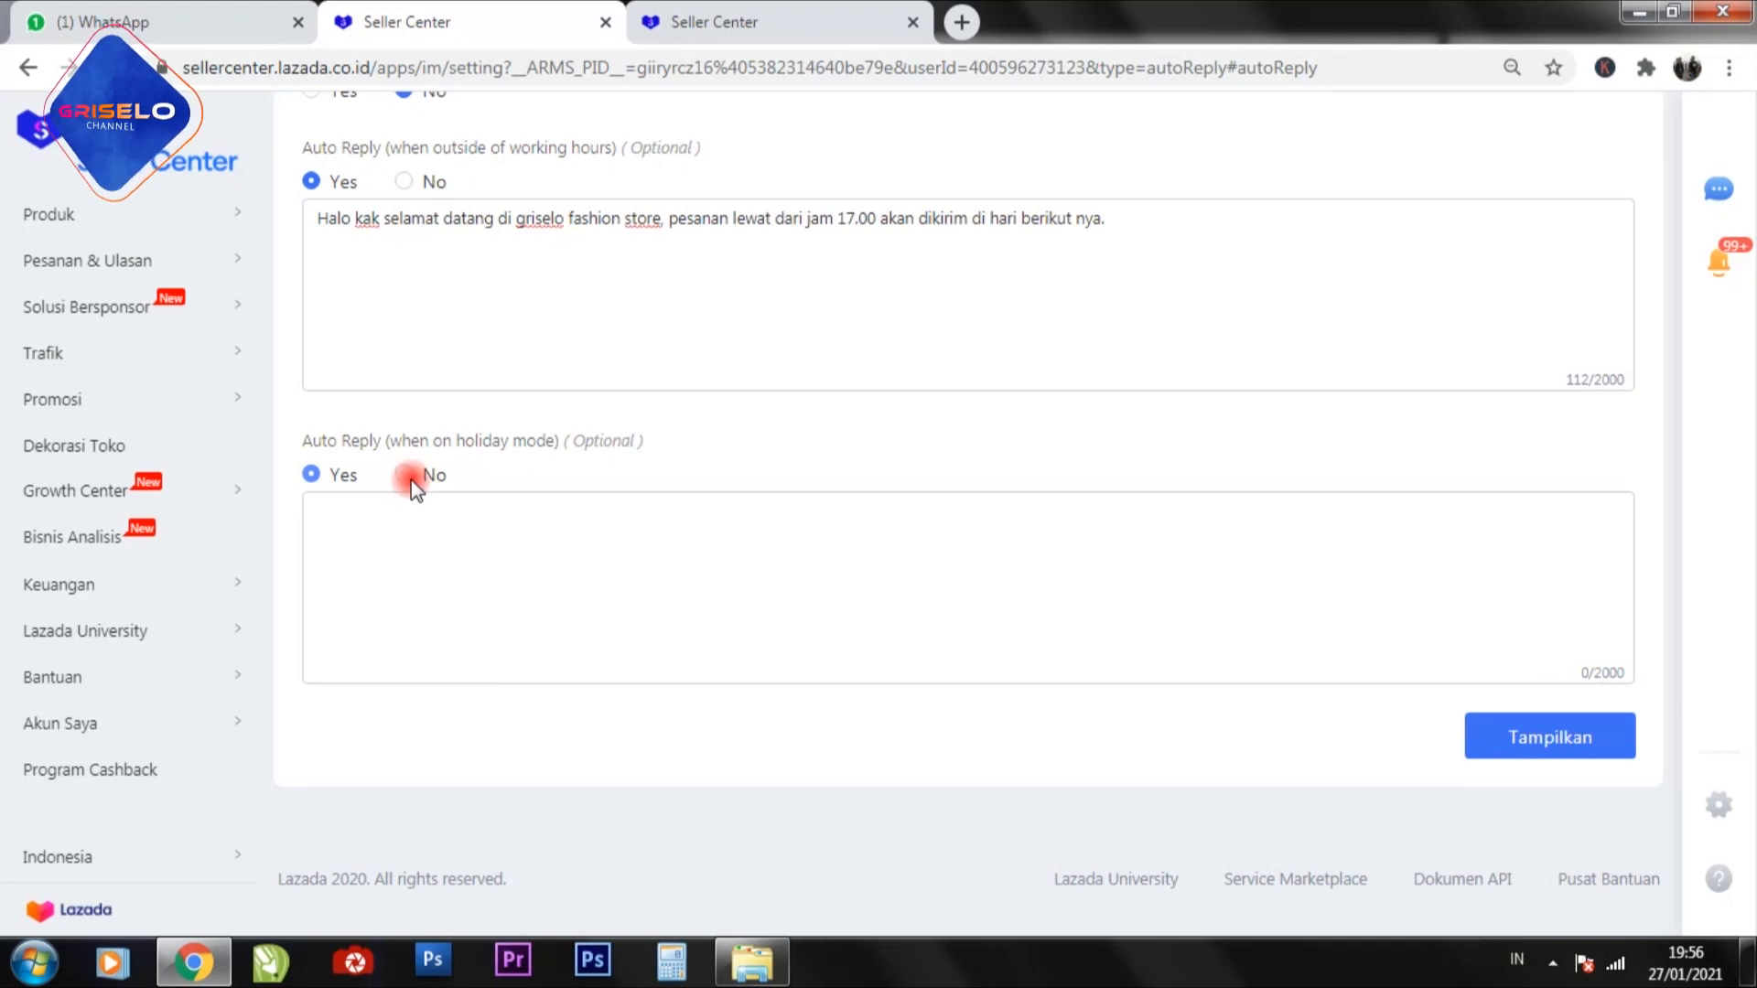
click(412, 483)
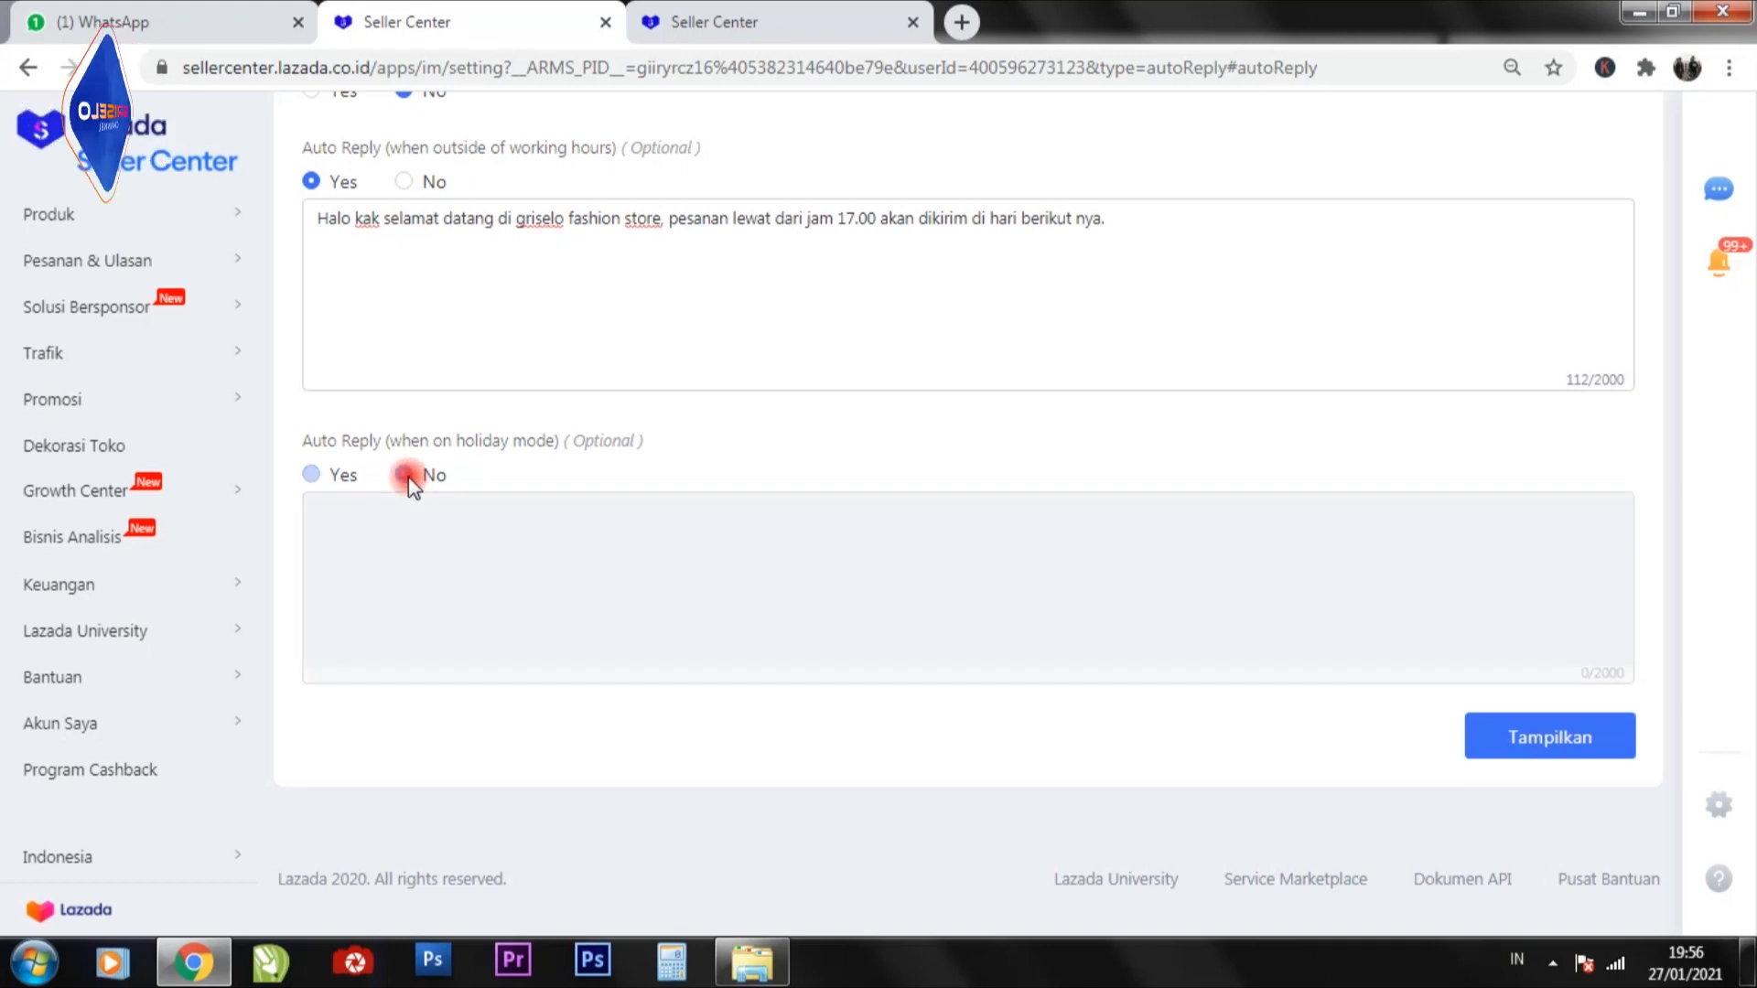
Return to the customer chat window and open a 25/07/2020 conversation to examine how the automatic welcome message reached the buyer.
scroll(1042, 431, up, 4)
scroll(1041, 431, up, 2)
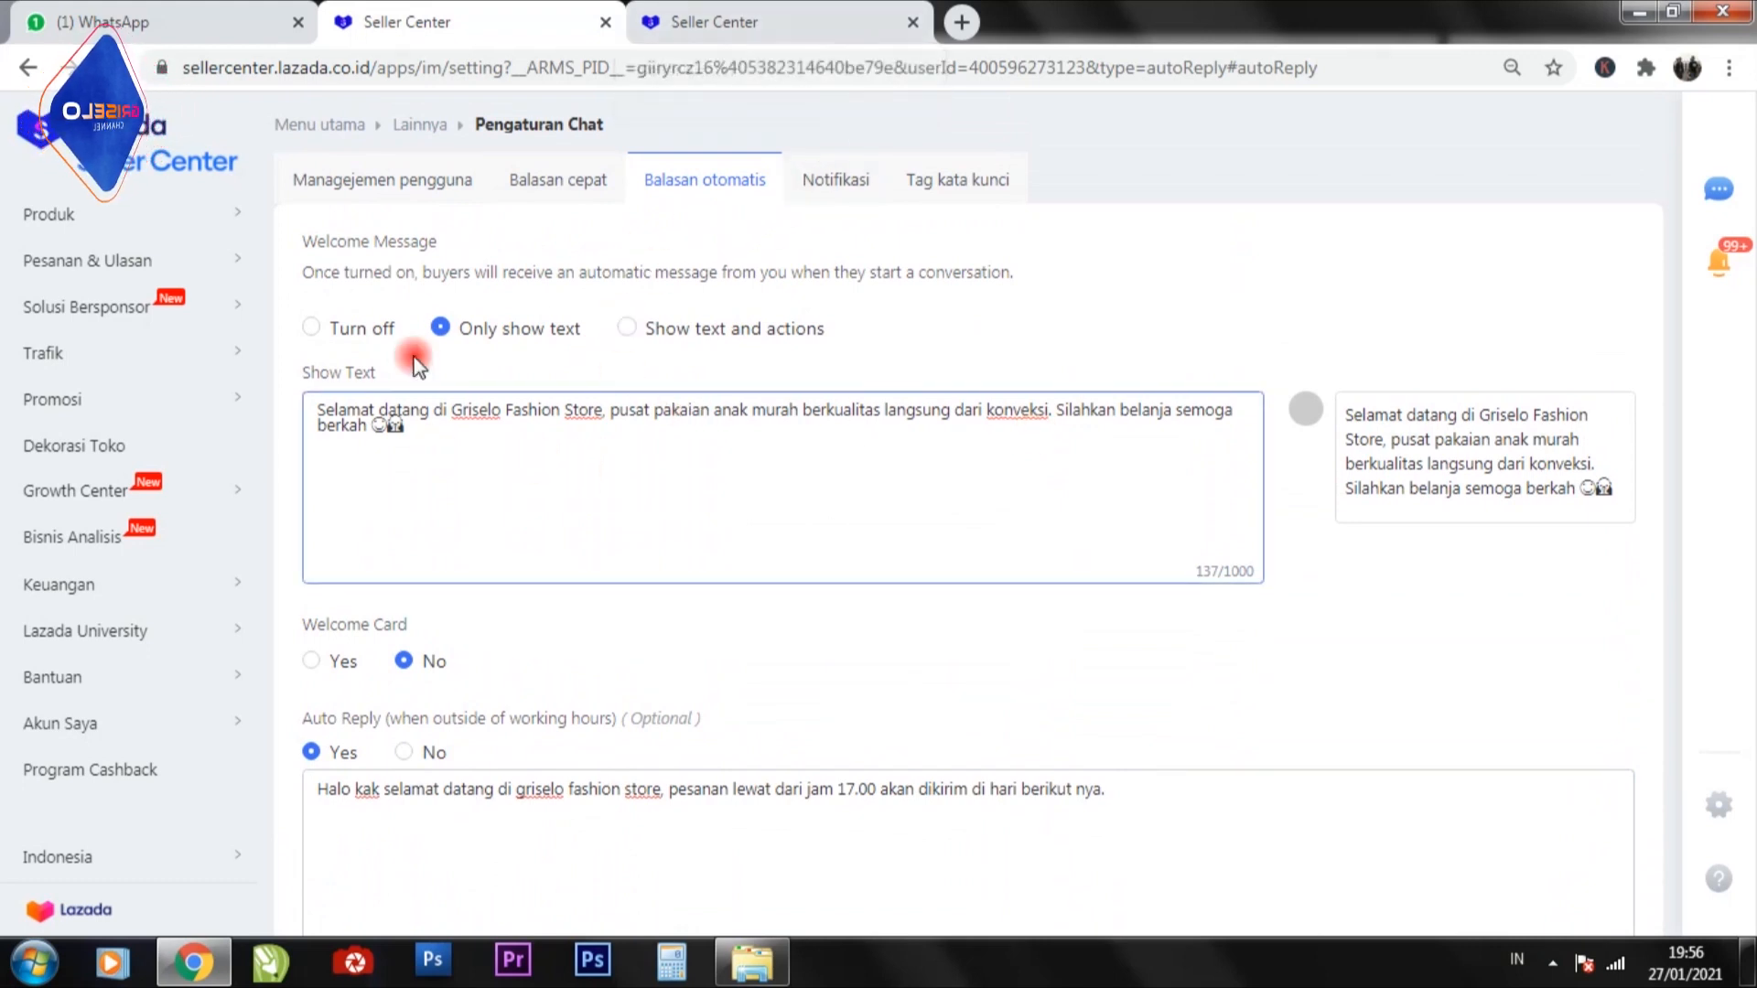
click(788, 20)
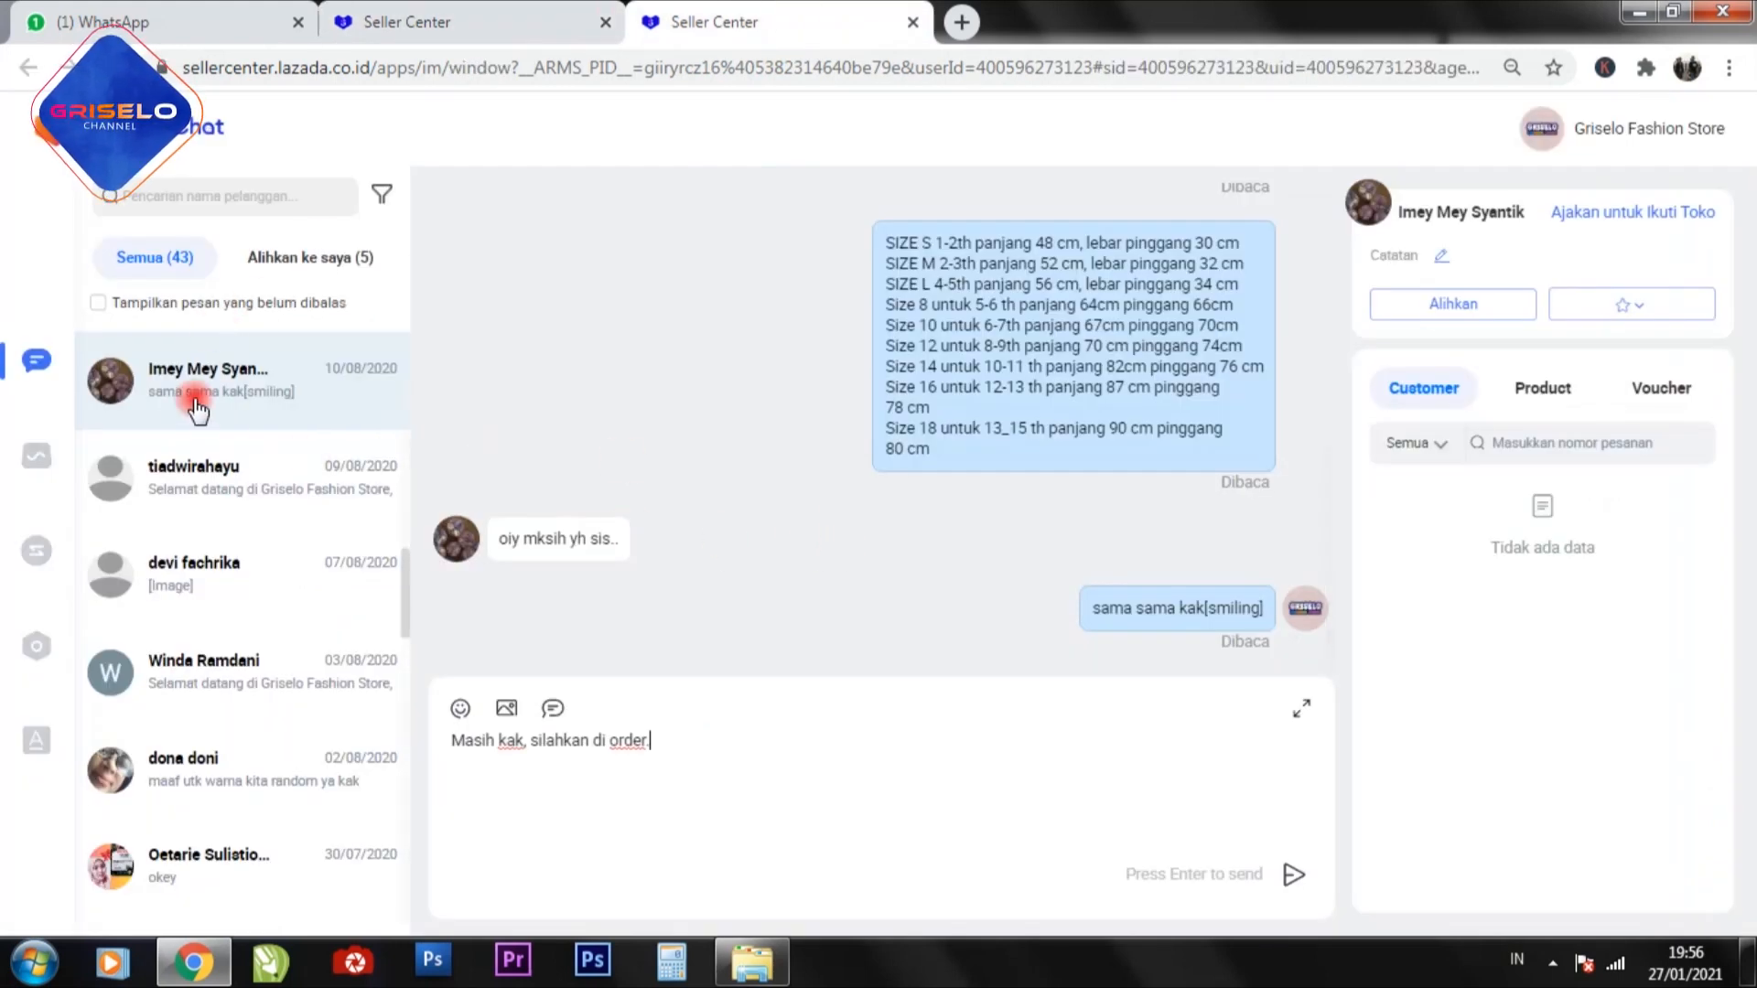
scroll(196, 409, up, 5)
scroll(197, 410, up, 3)
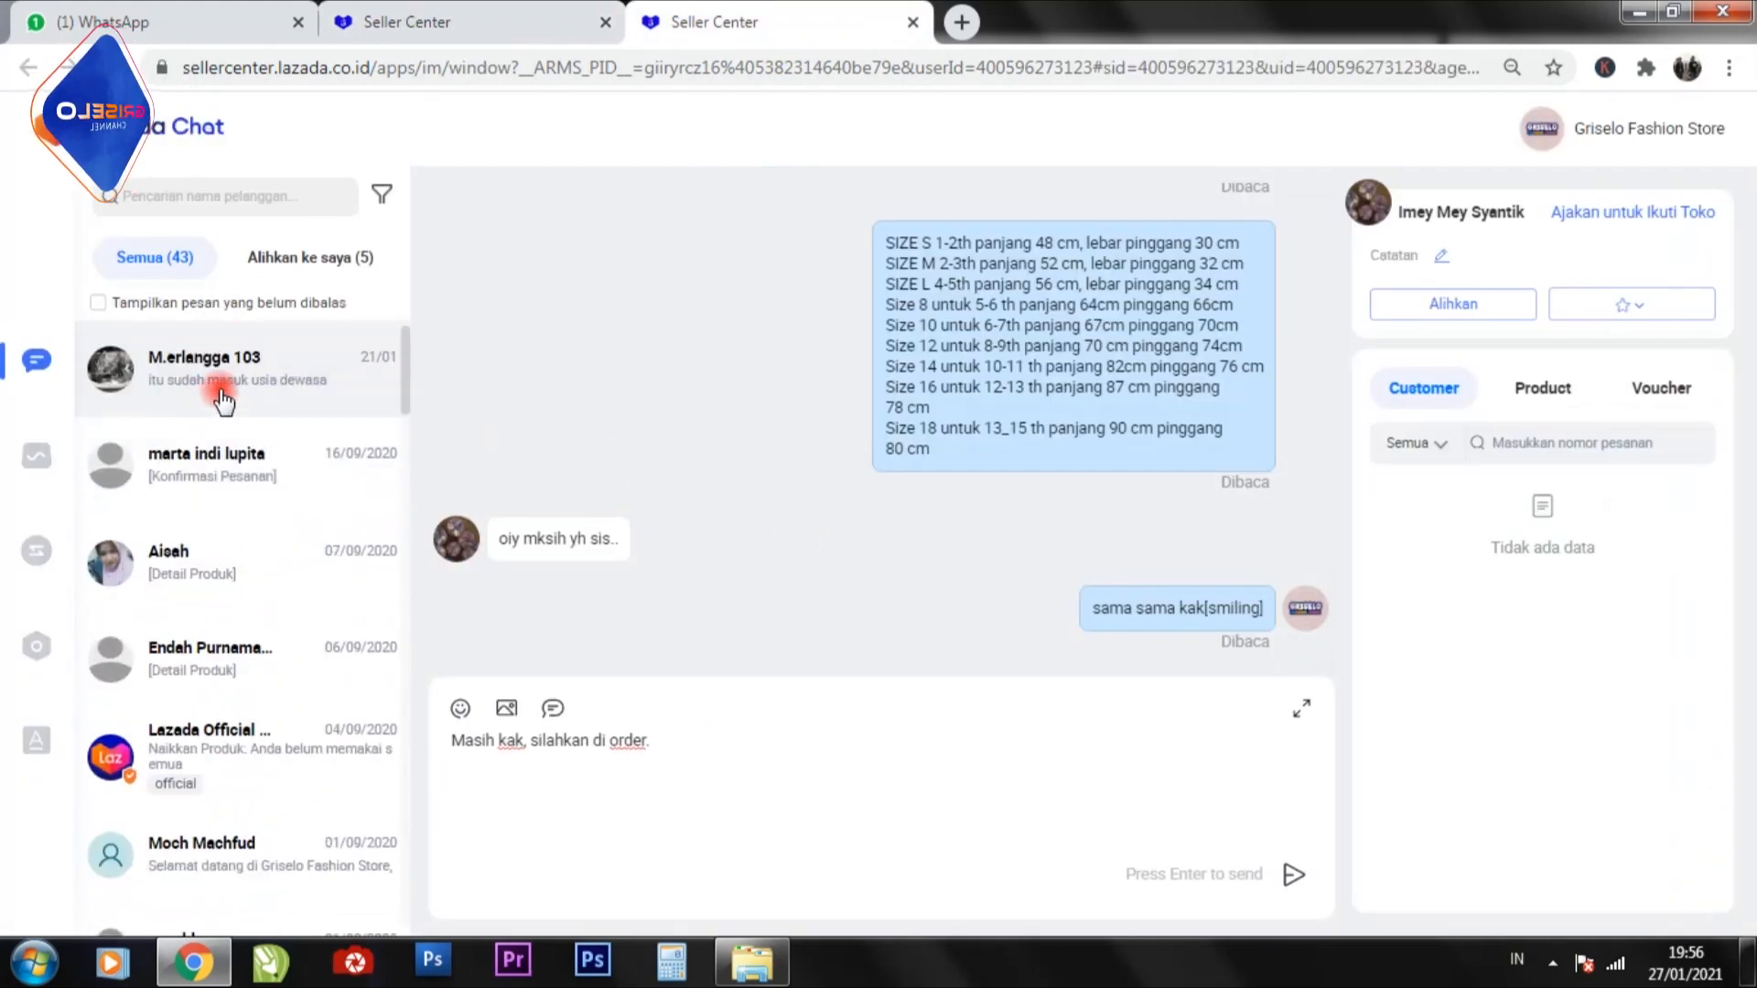
scroll(246, 479, down, 8)
scroll(245, 480, down, 5)
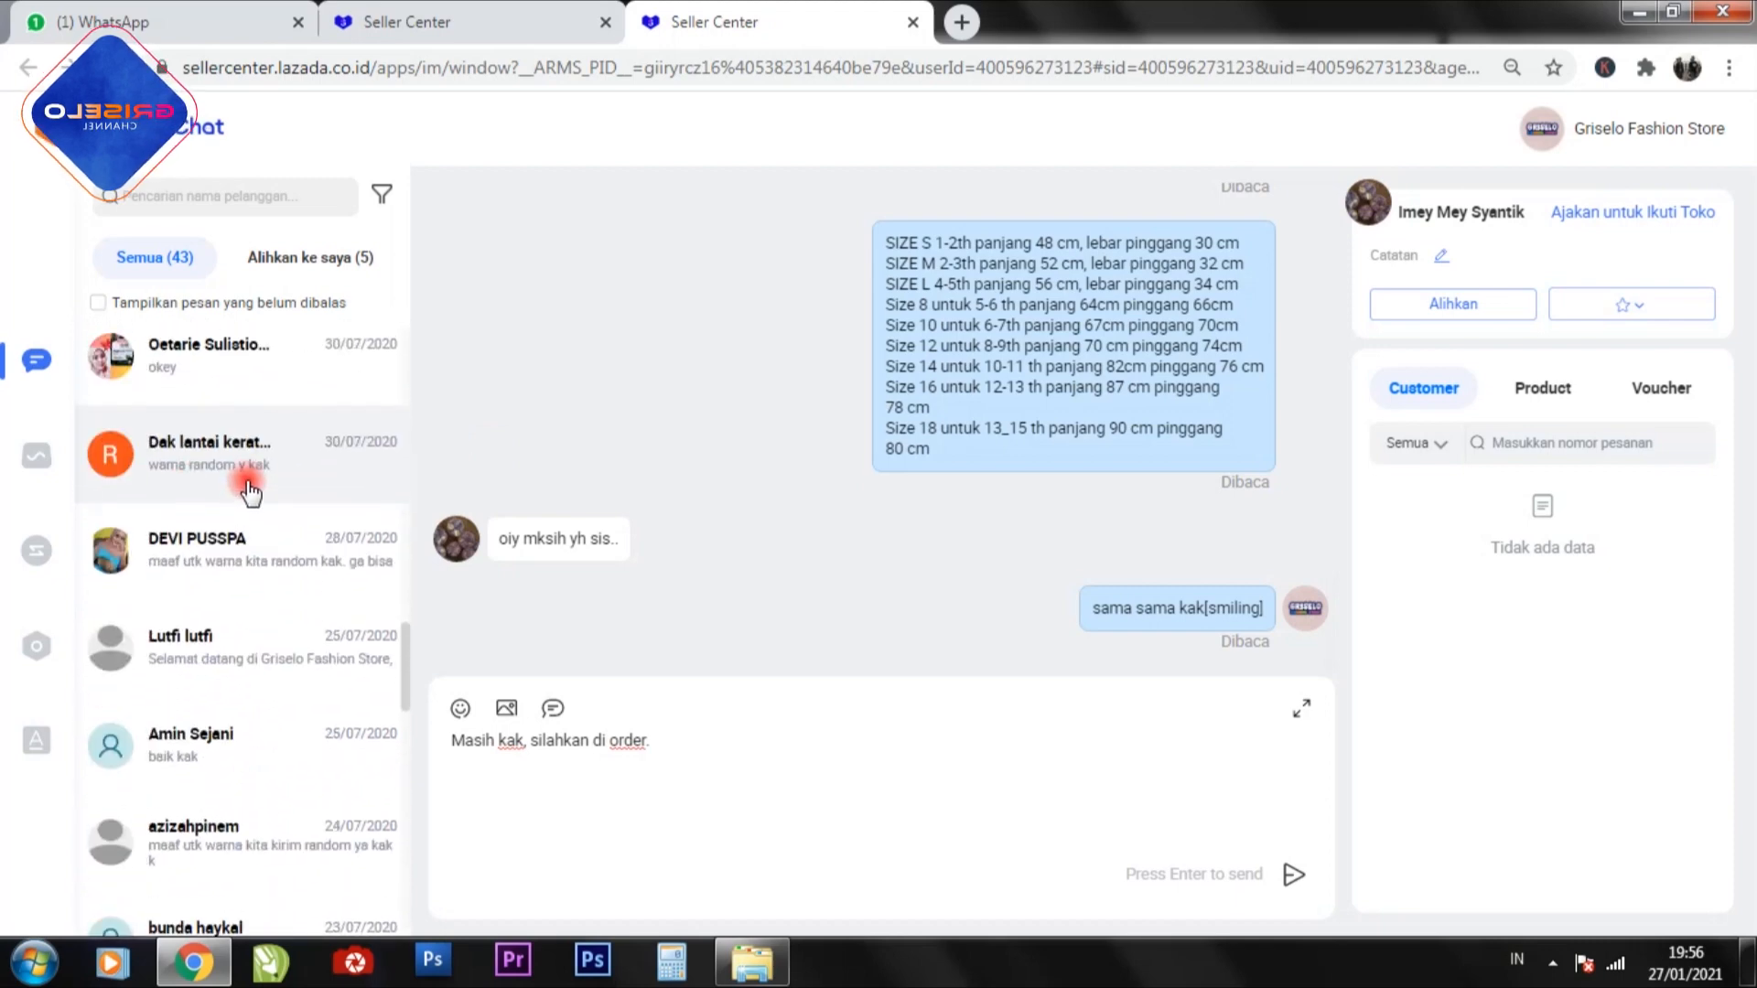
click(237, 653)
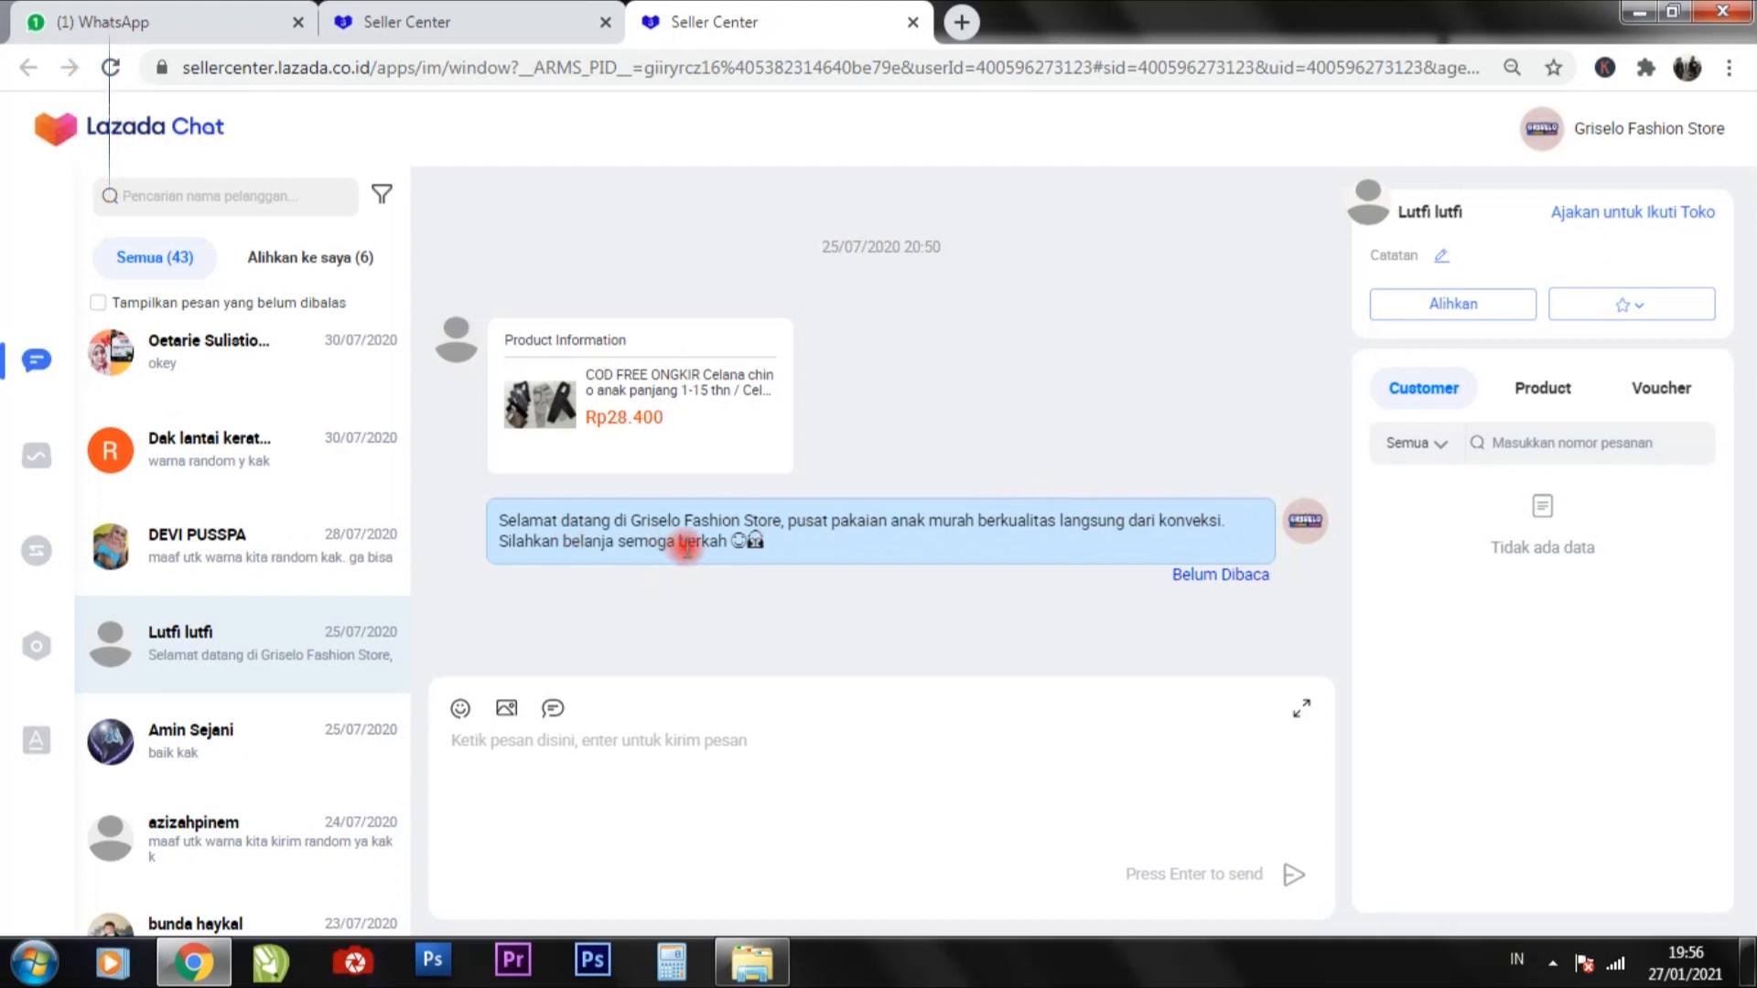
click(518, 753)
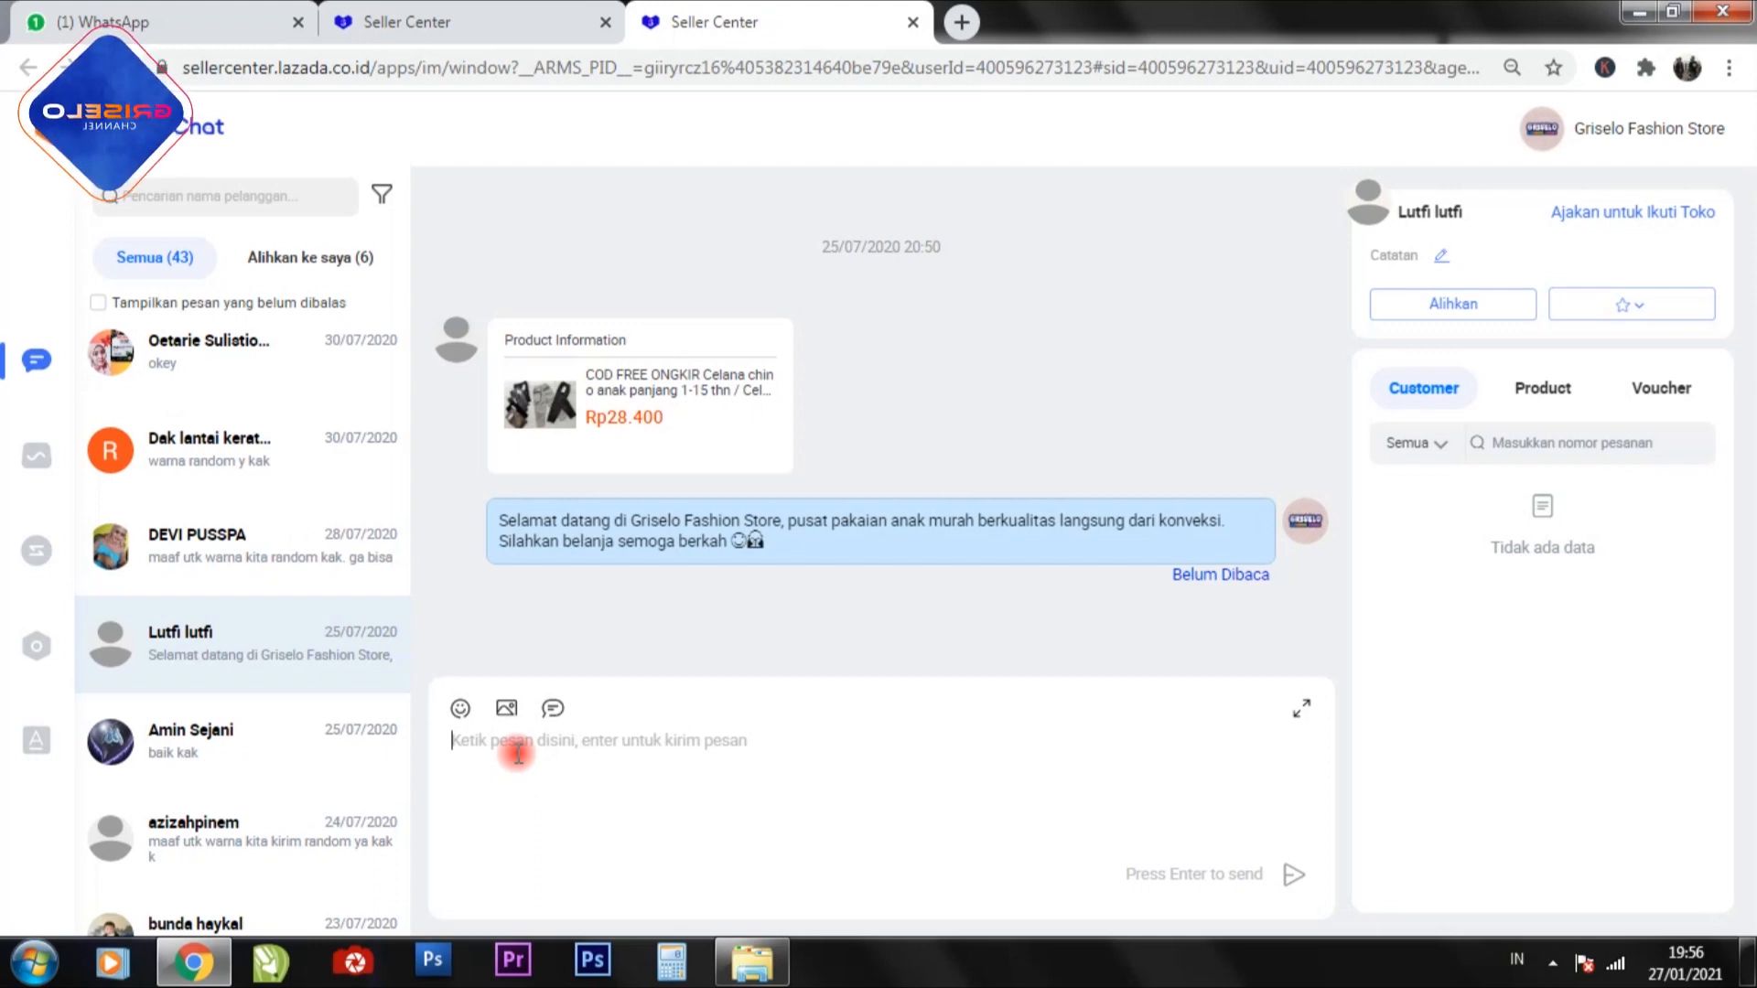
Return to the chat settings page and review the welcome message and the auto reply for outside working hours.
click(442, 18)
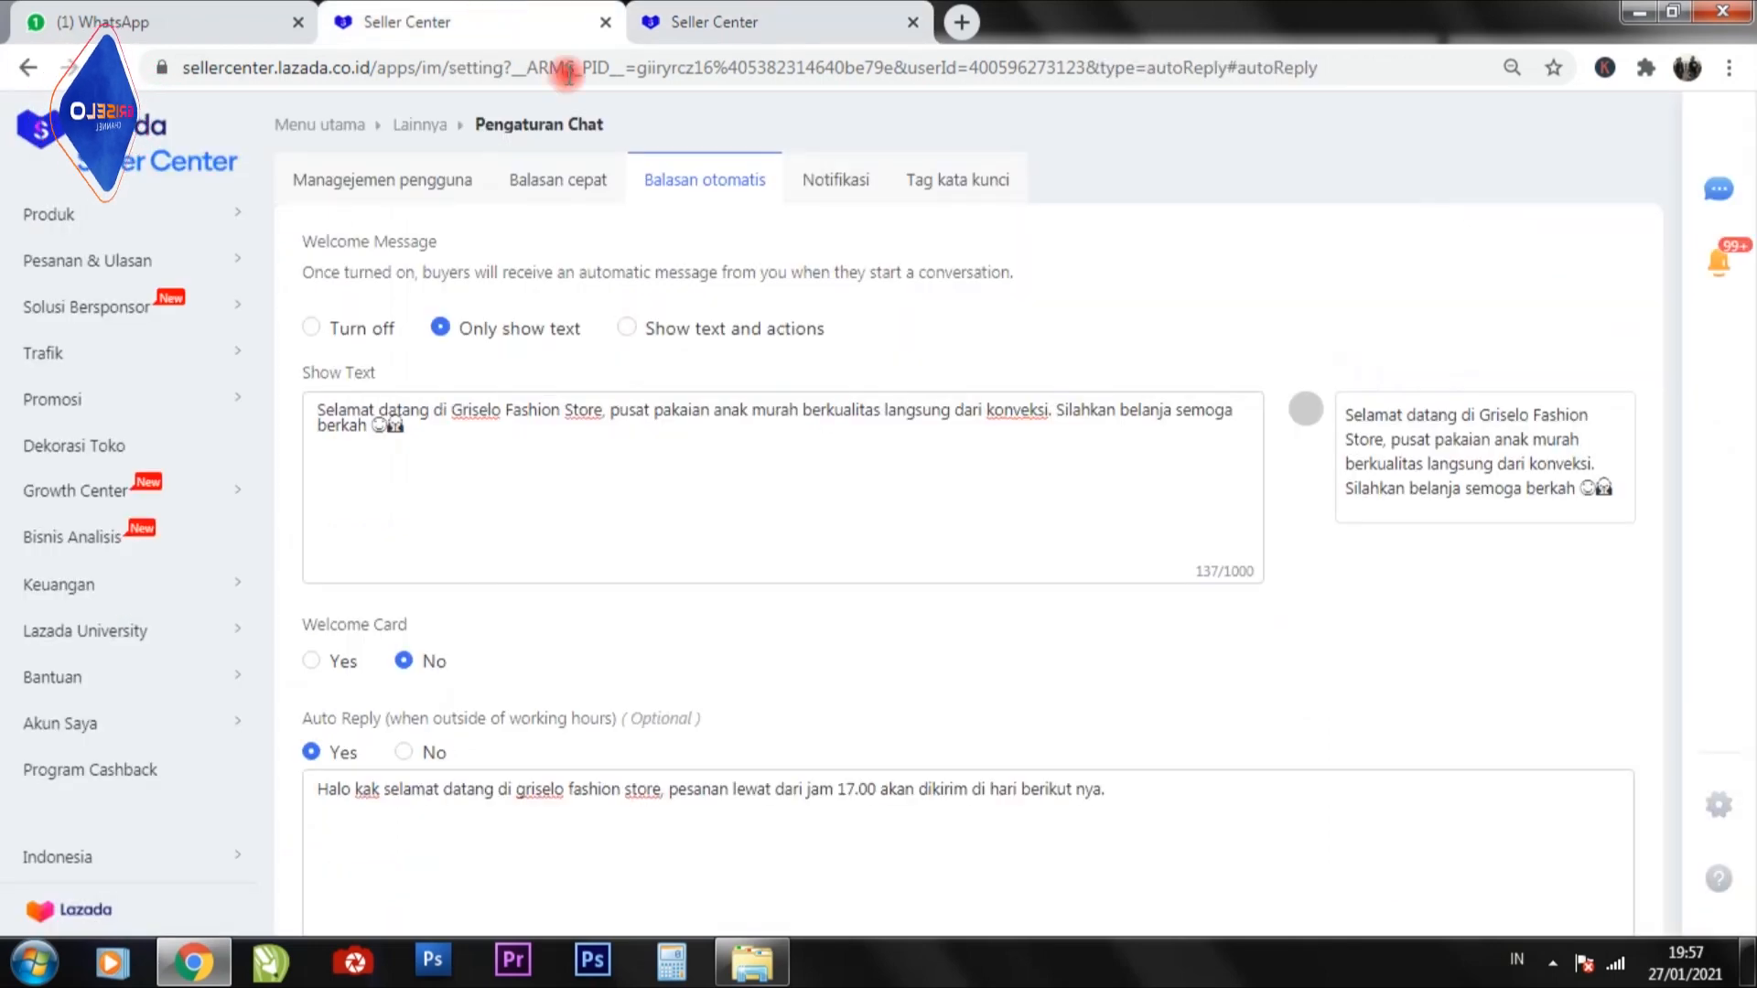
scroll(620, 530, down, 3)
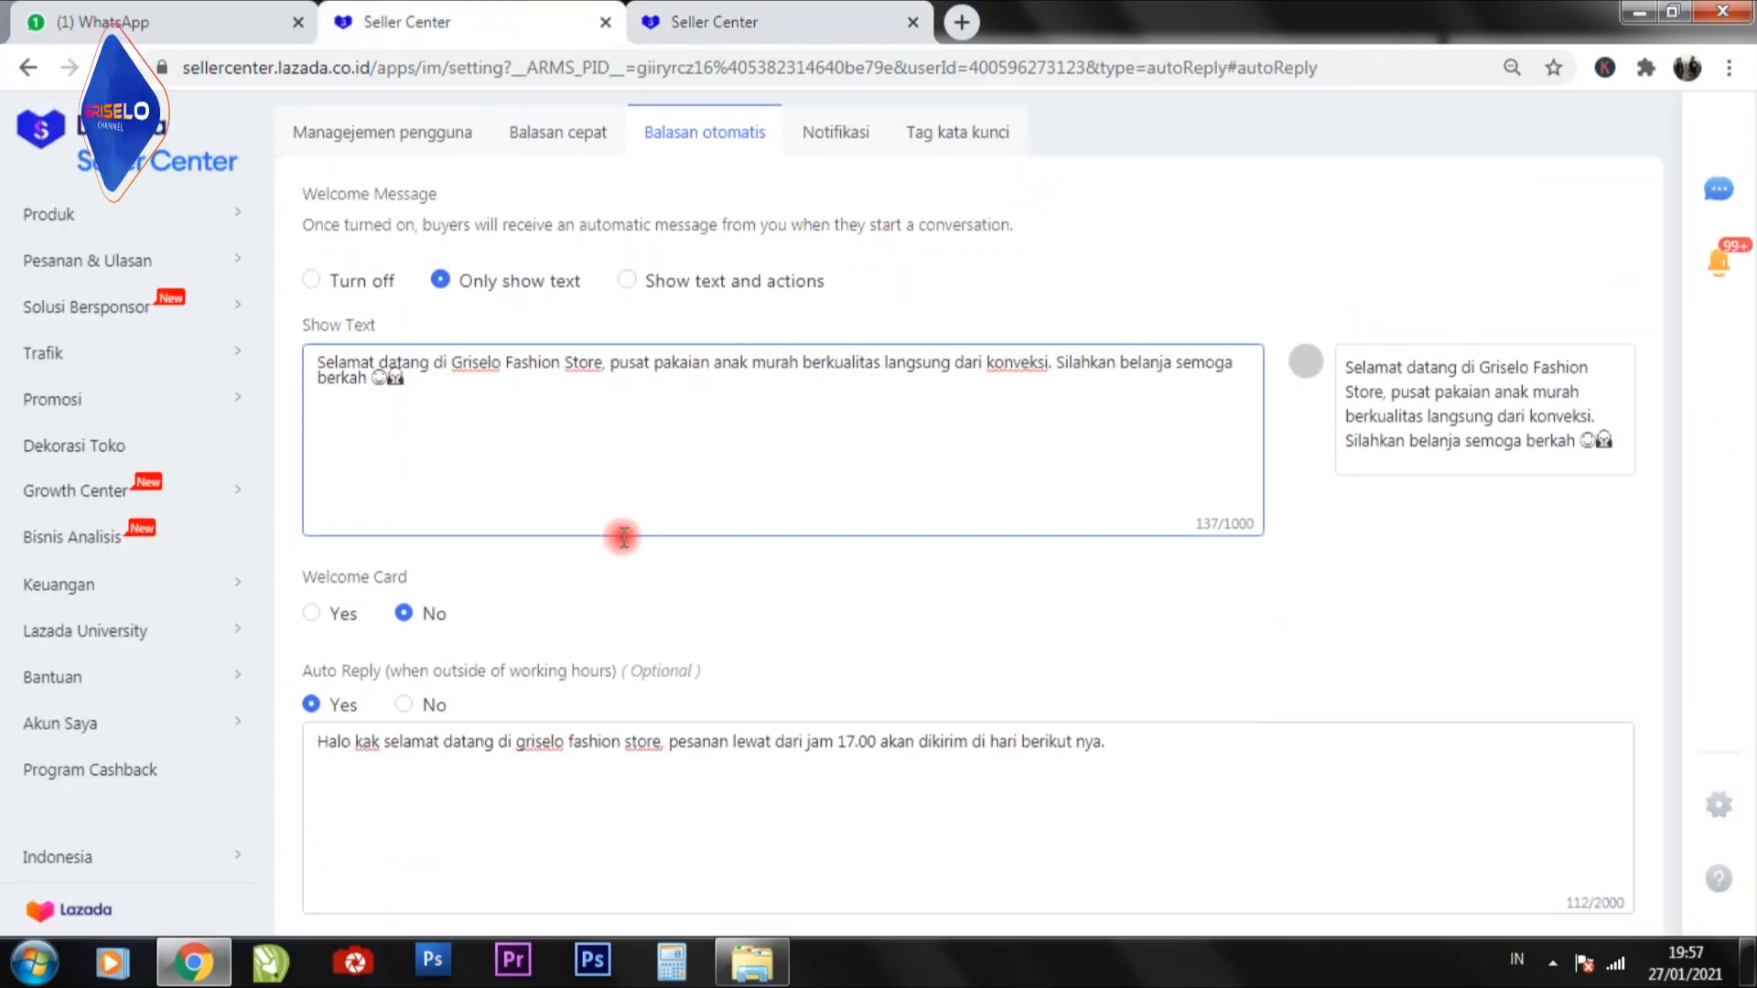
scroll(490, 372, up, 3)
scroll(491, 347, down, 3)
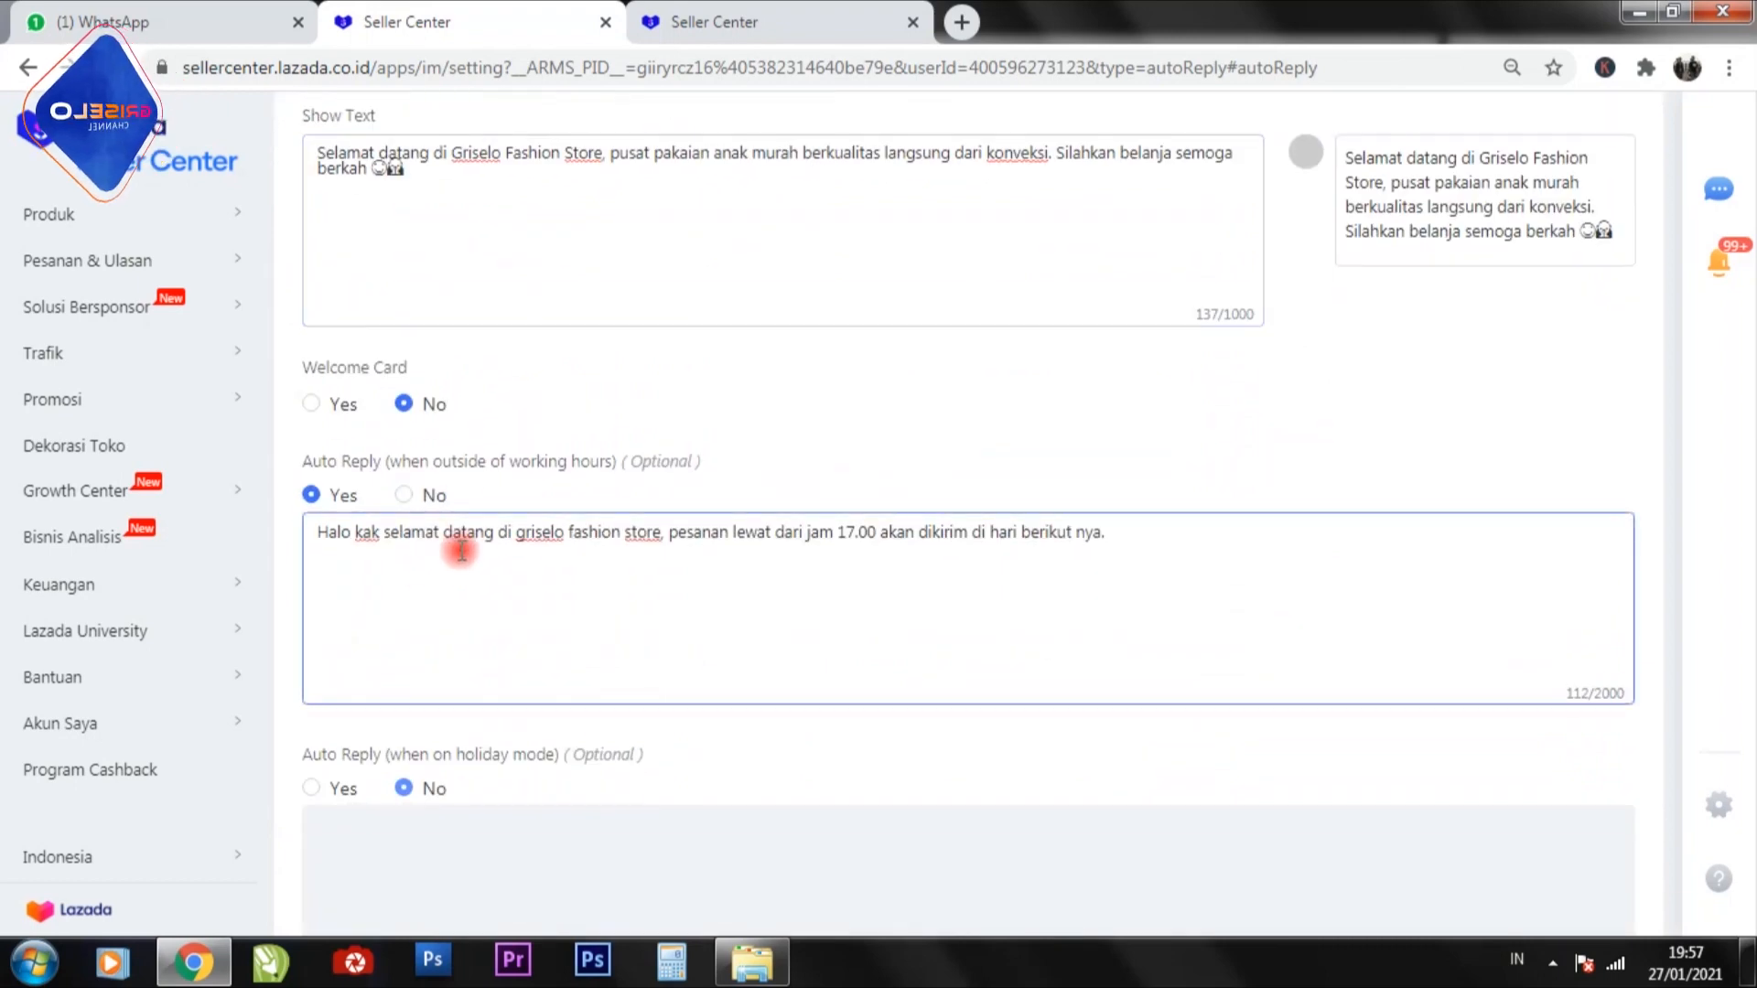
scroll(671, 513, up, 3)
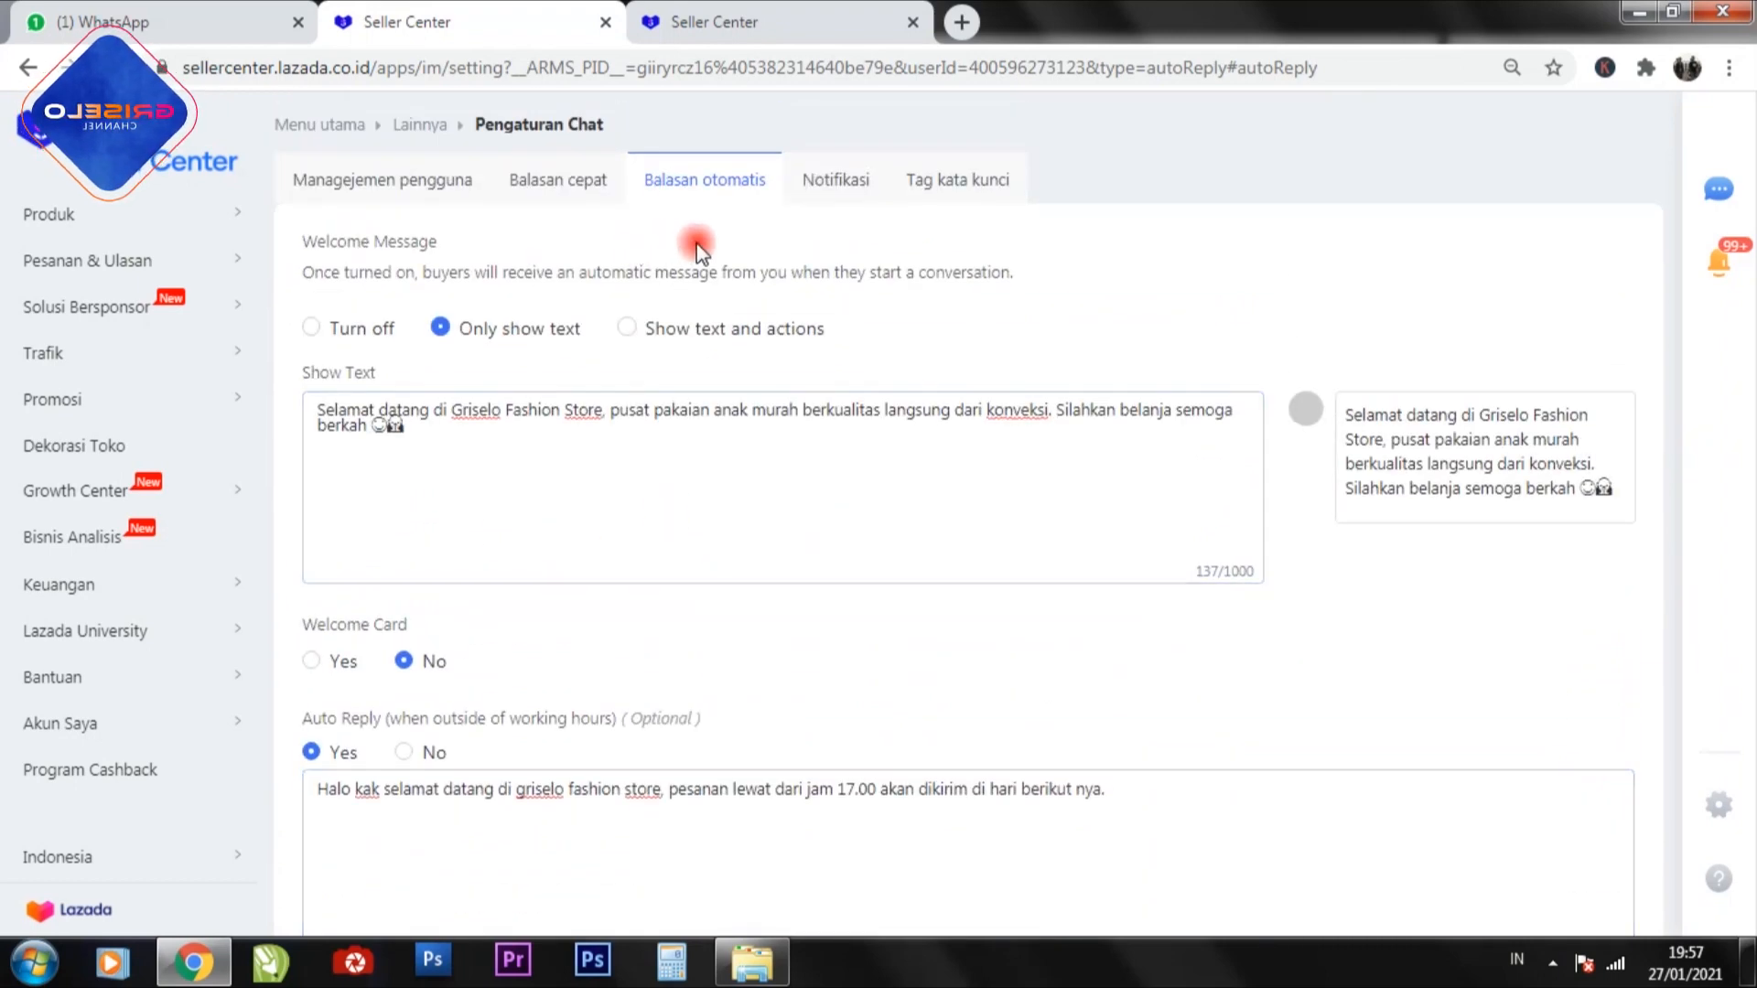
Show the user management settings and examine the hour and minute choices for the weekday working hours' start and end times.
click(379, 193)
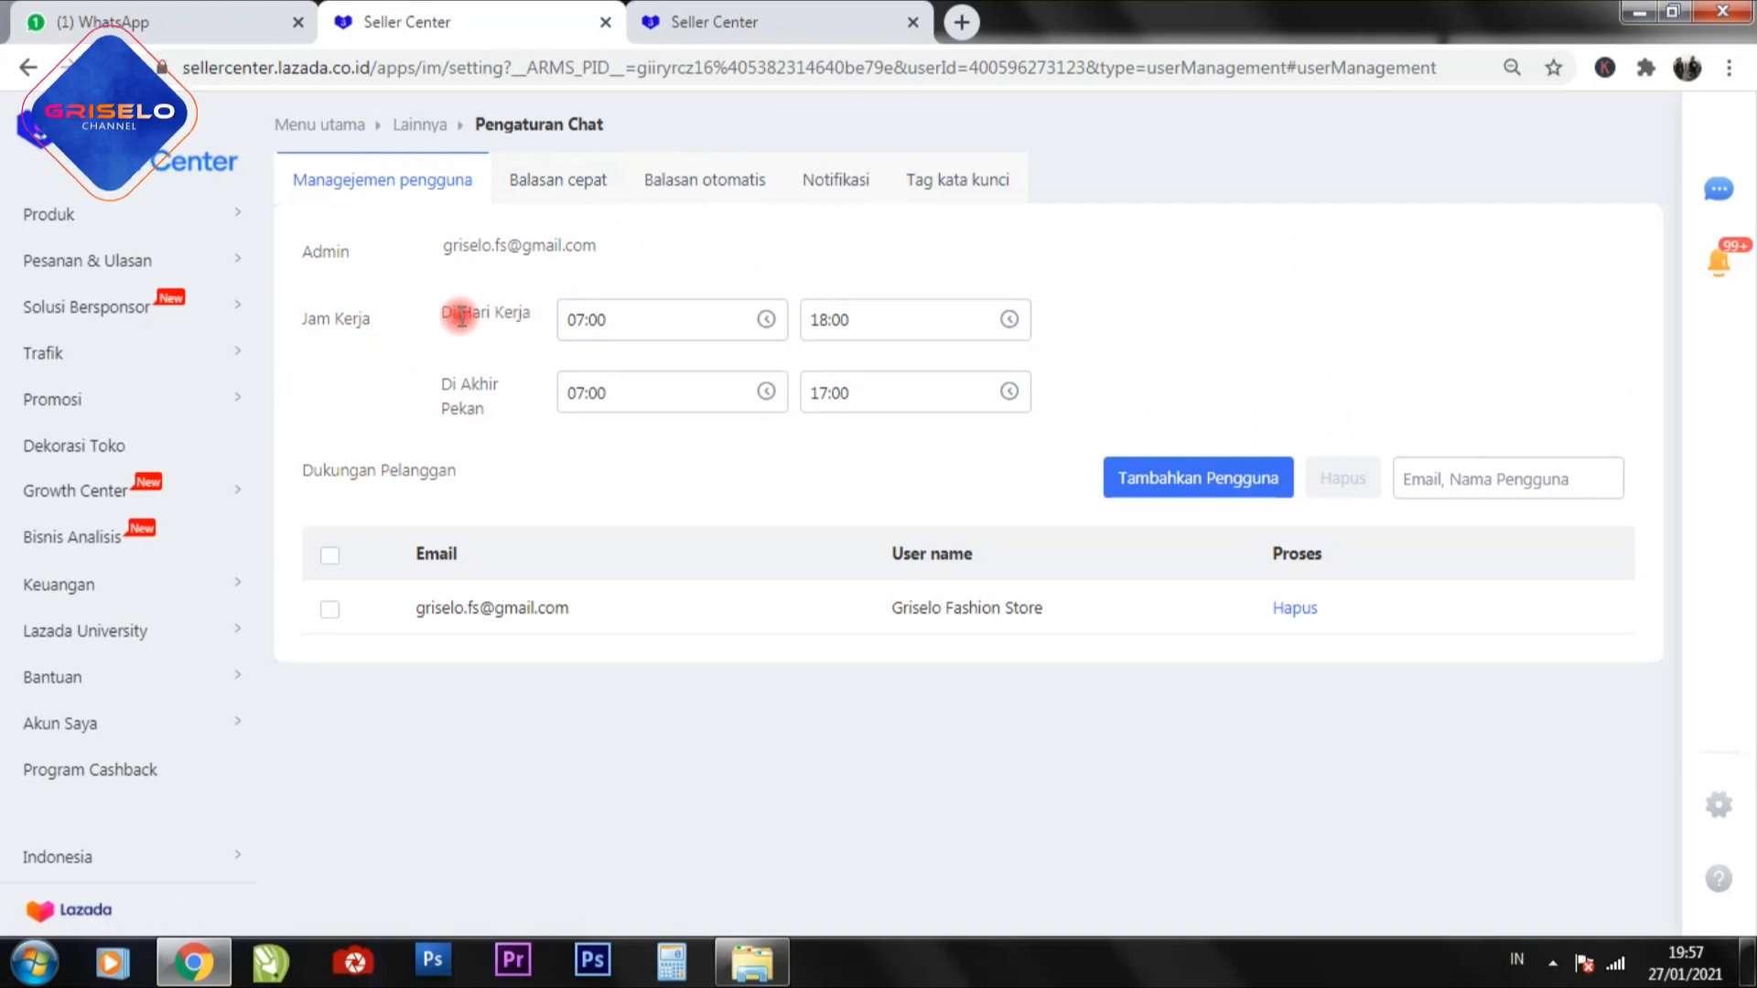
click(619, 318)
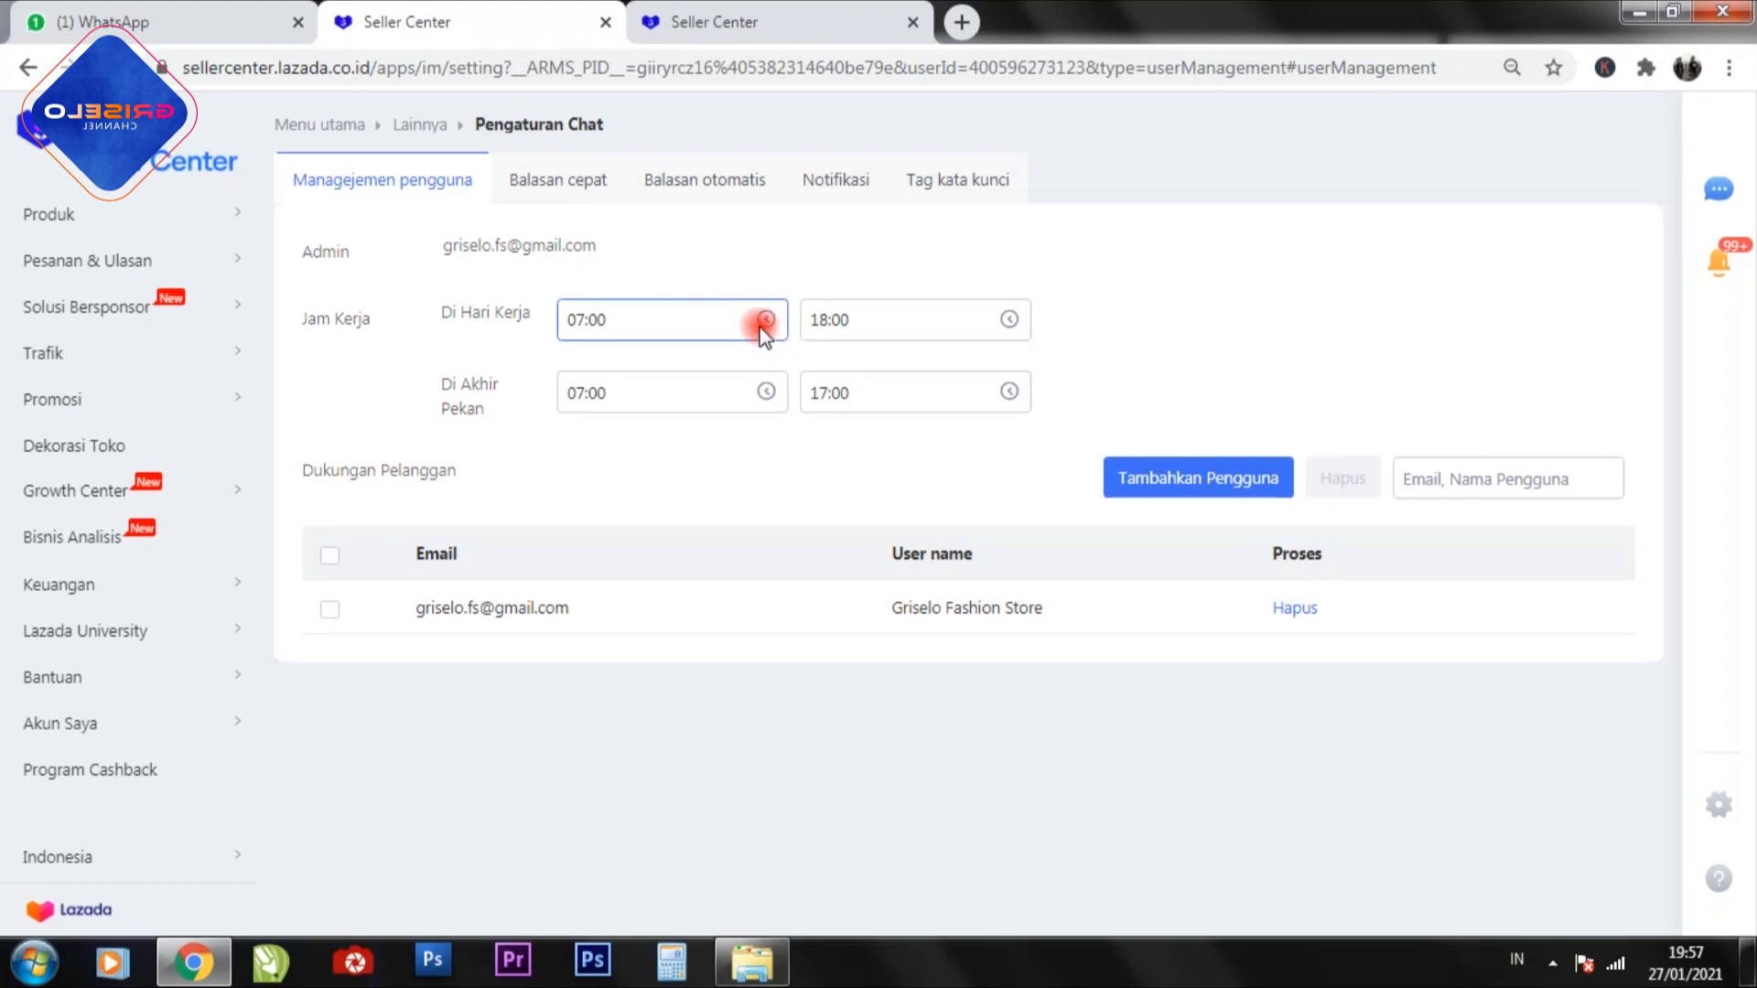
click(765, 324)
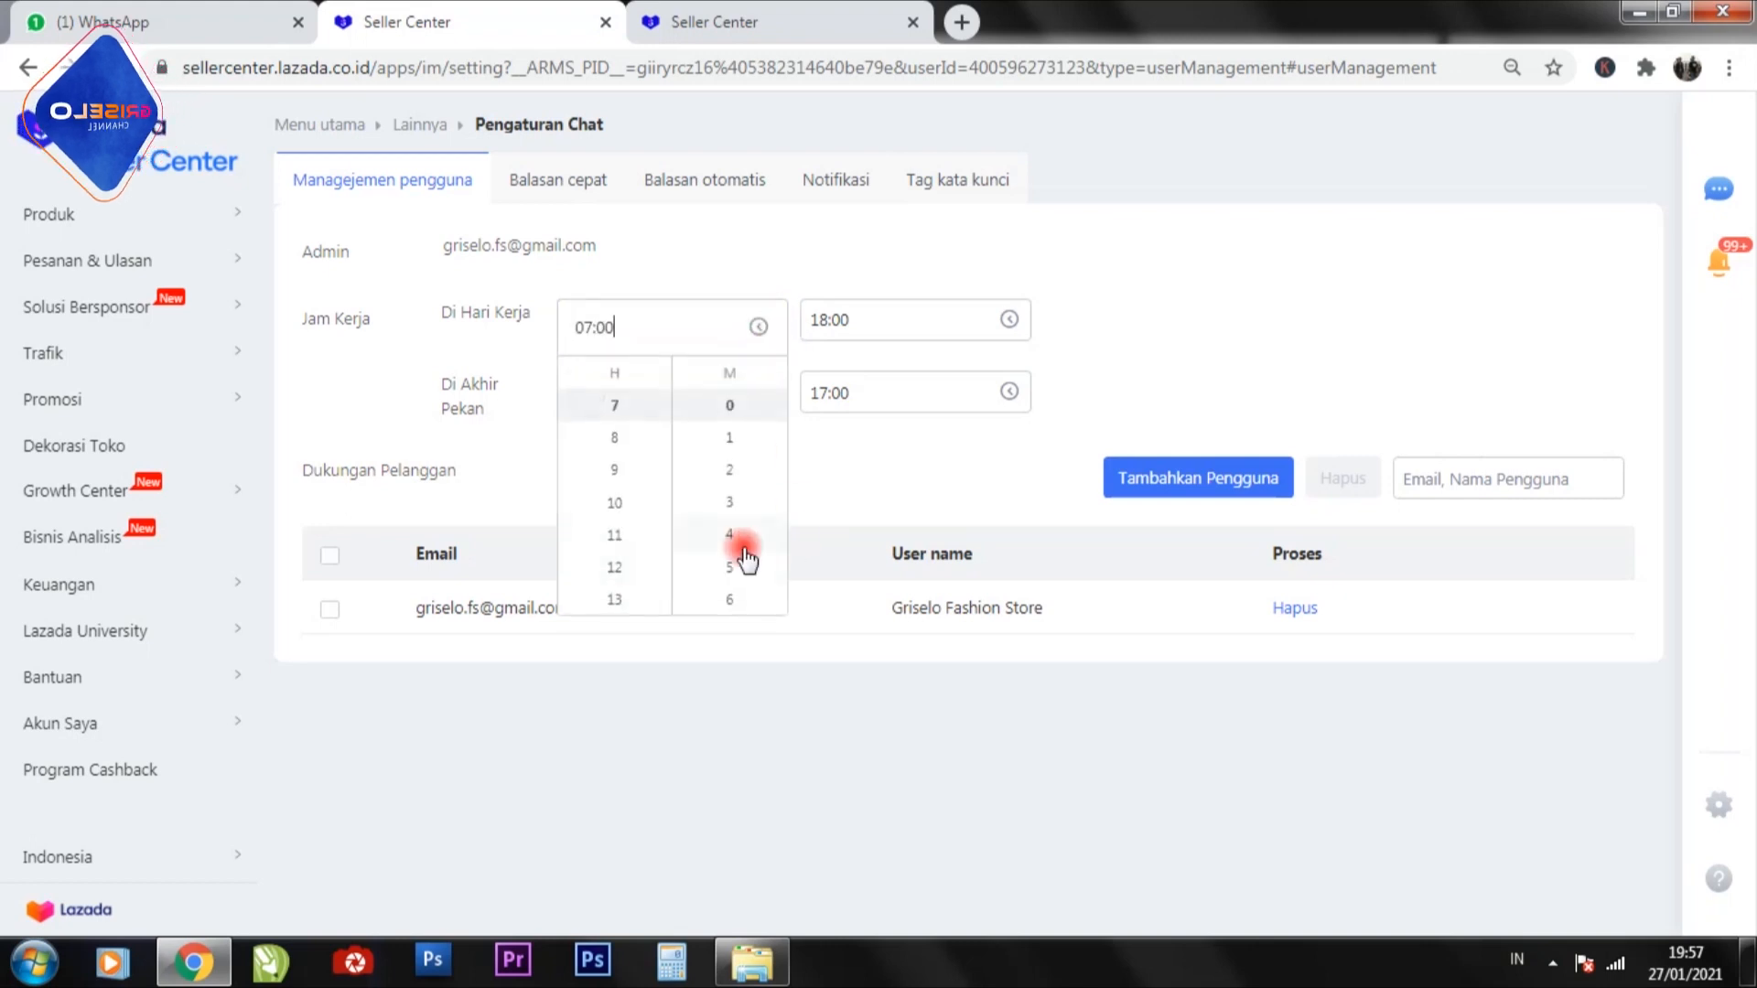
scroll(630, 515, down, 4)
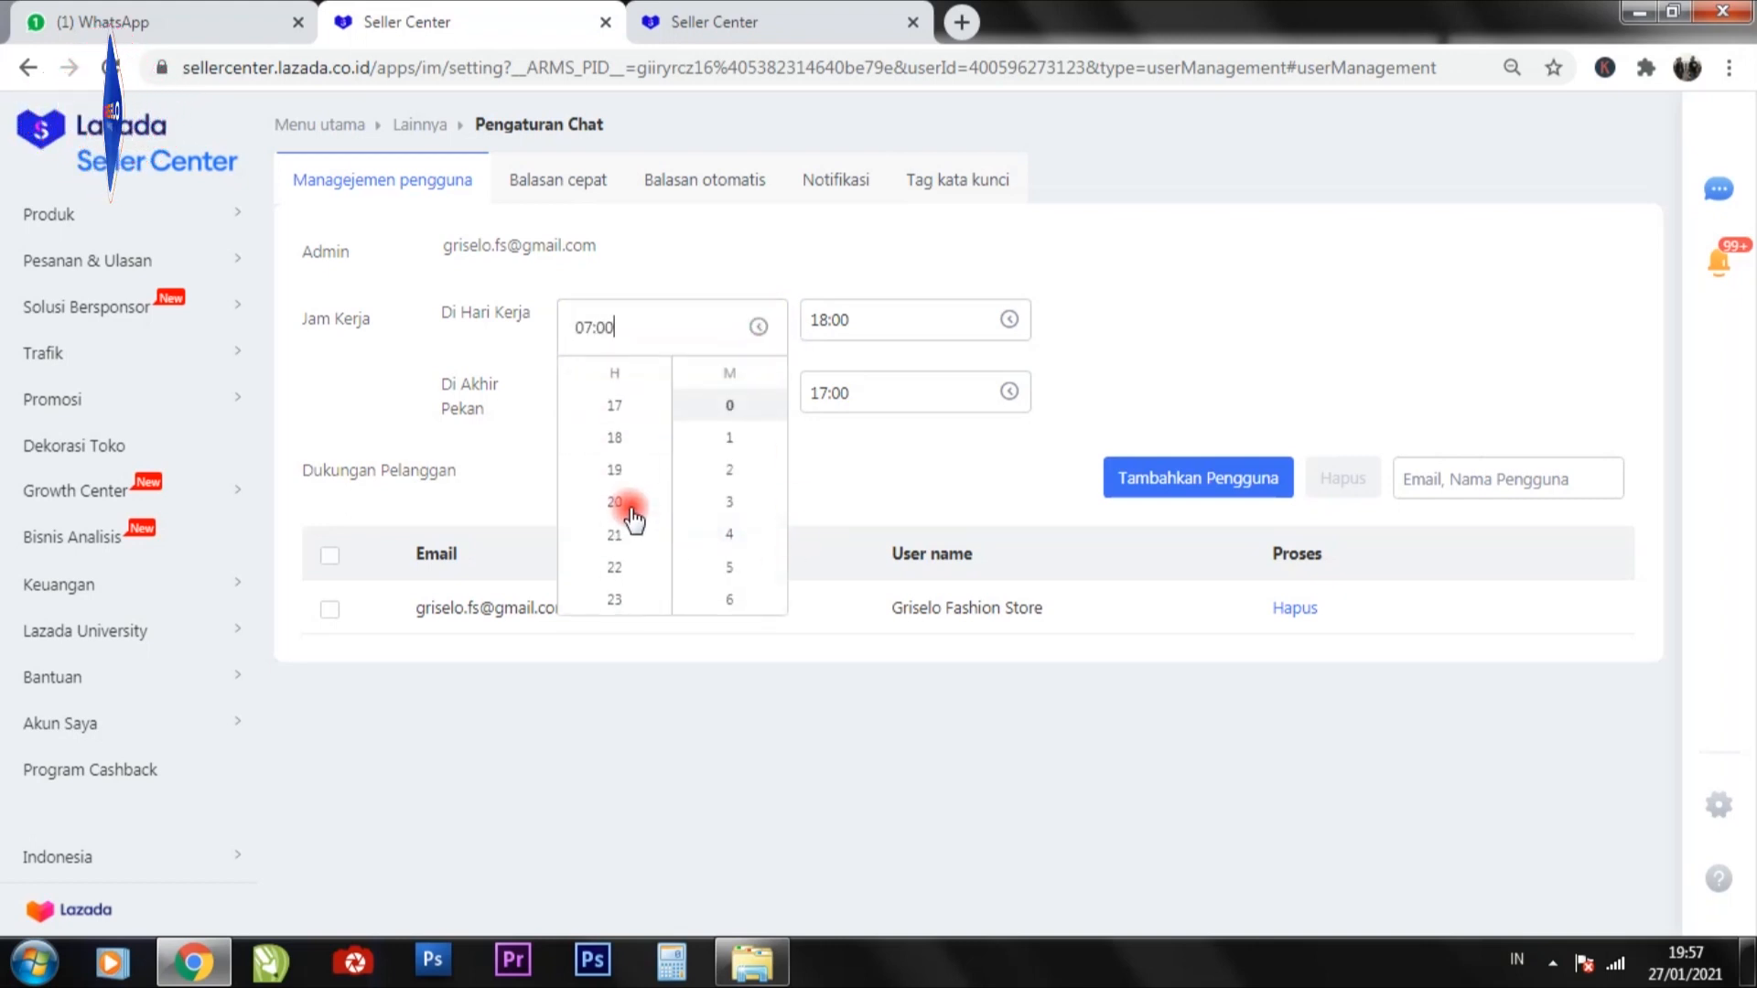
scroll(632, 513, up, 3)
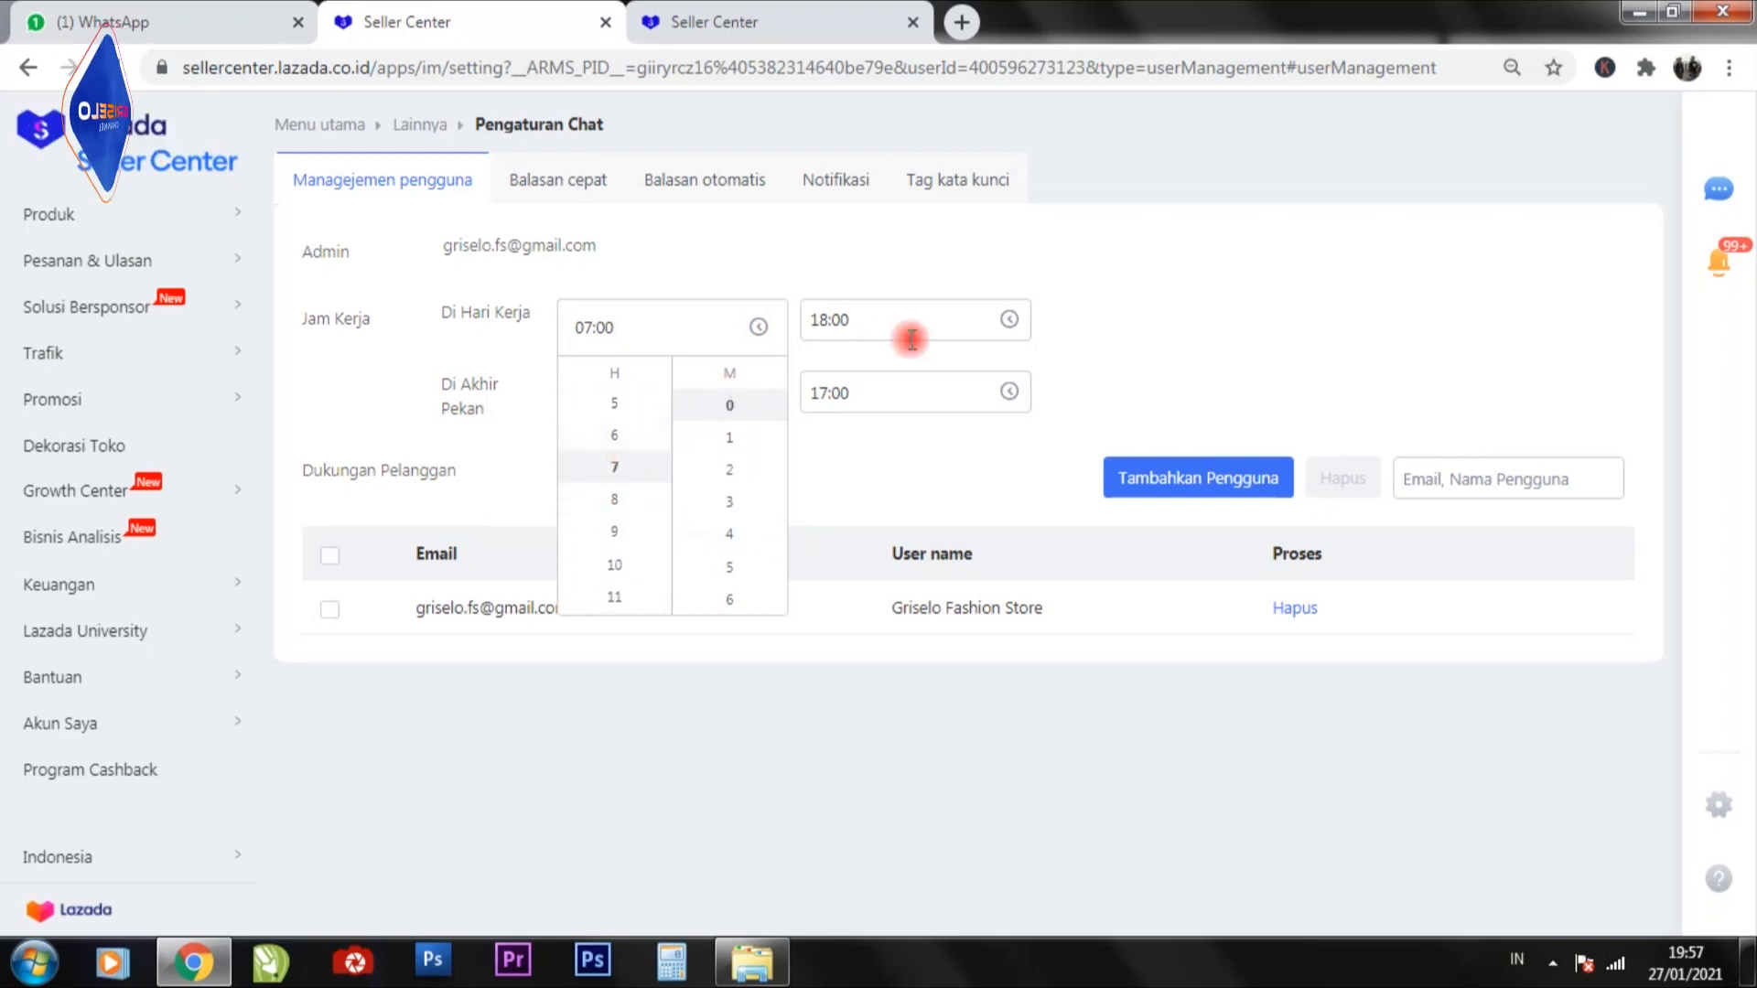
click(1010, 319)
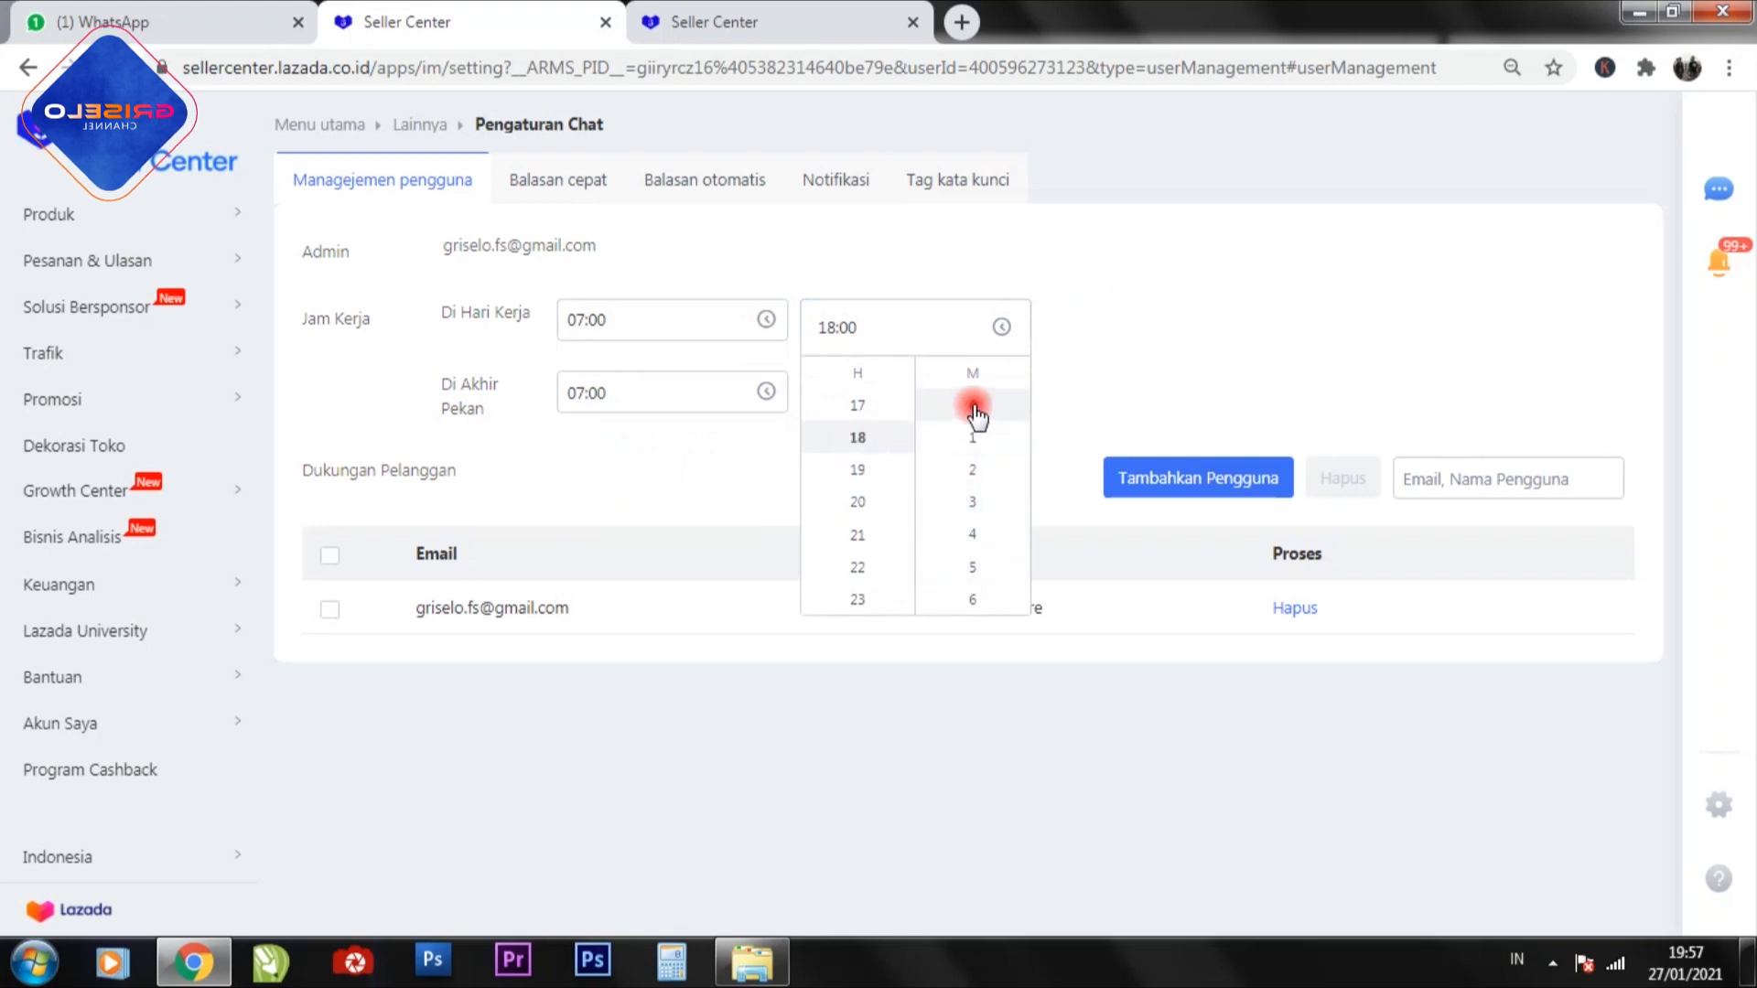
click(1158, 297)
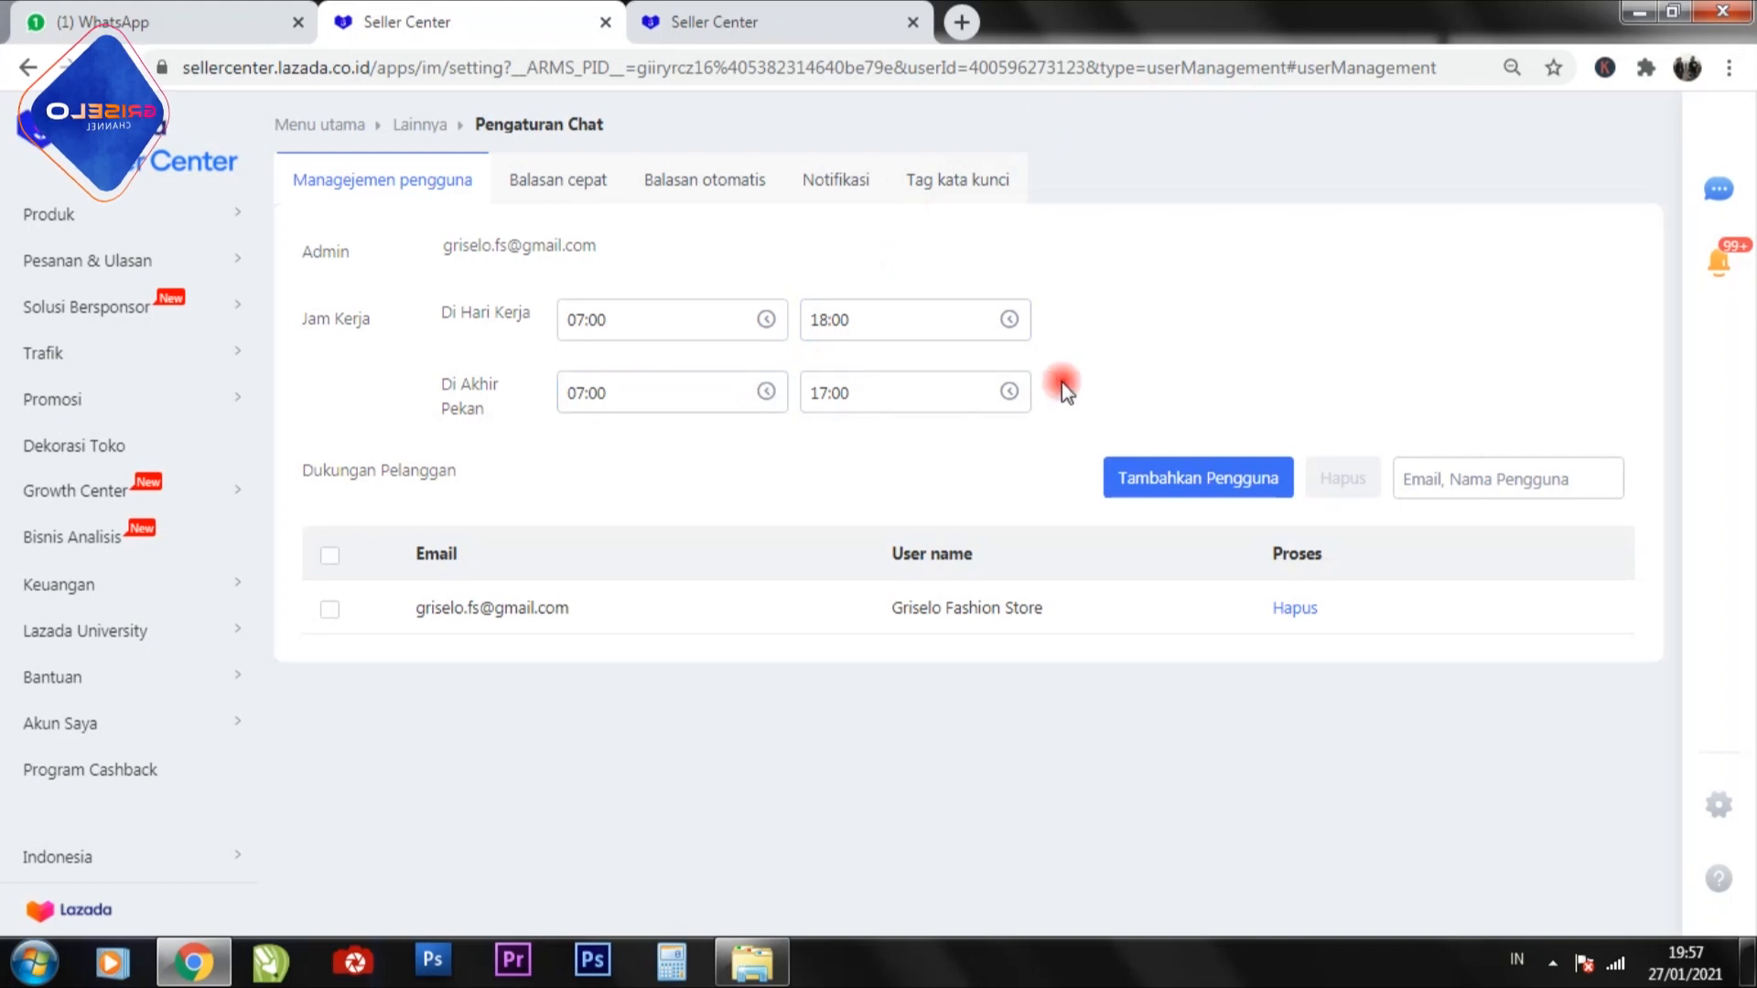
Inspect the time choices for the end of the weekend working hours without changing them.
click(1008, 391)
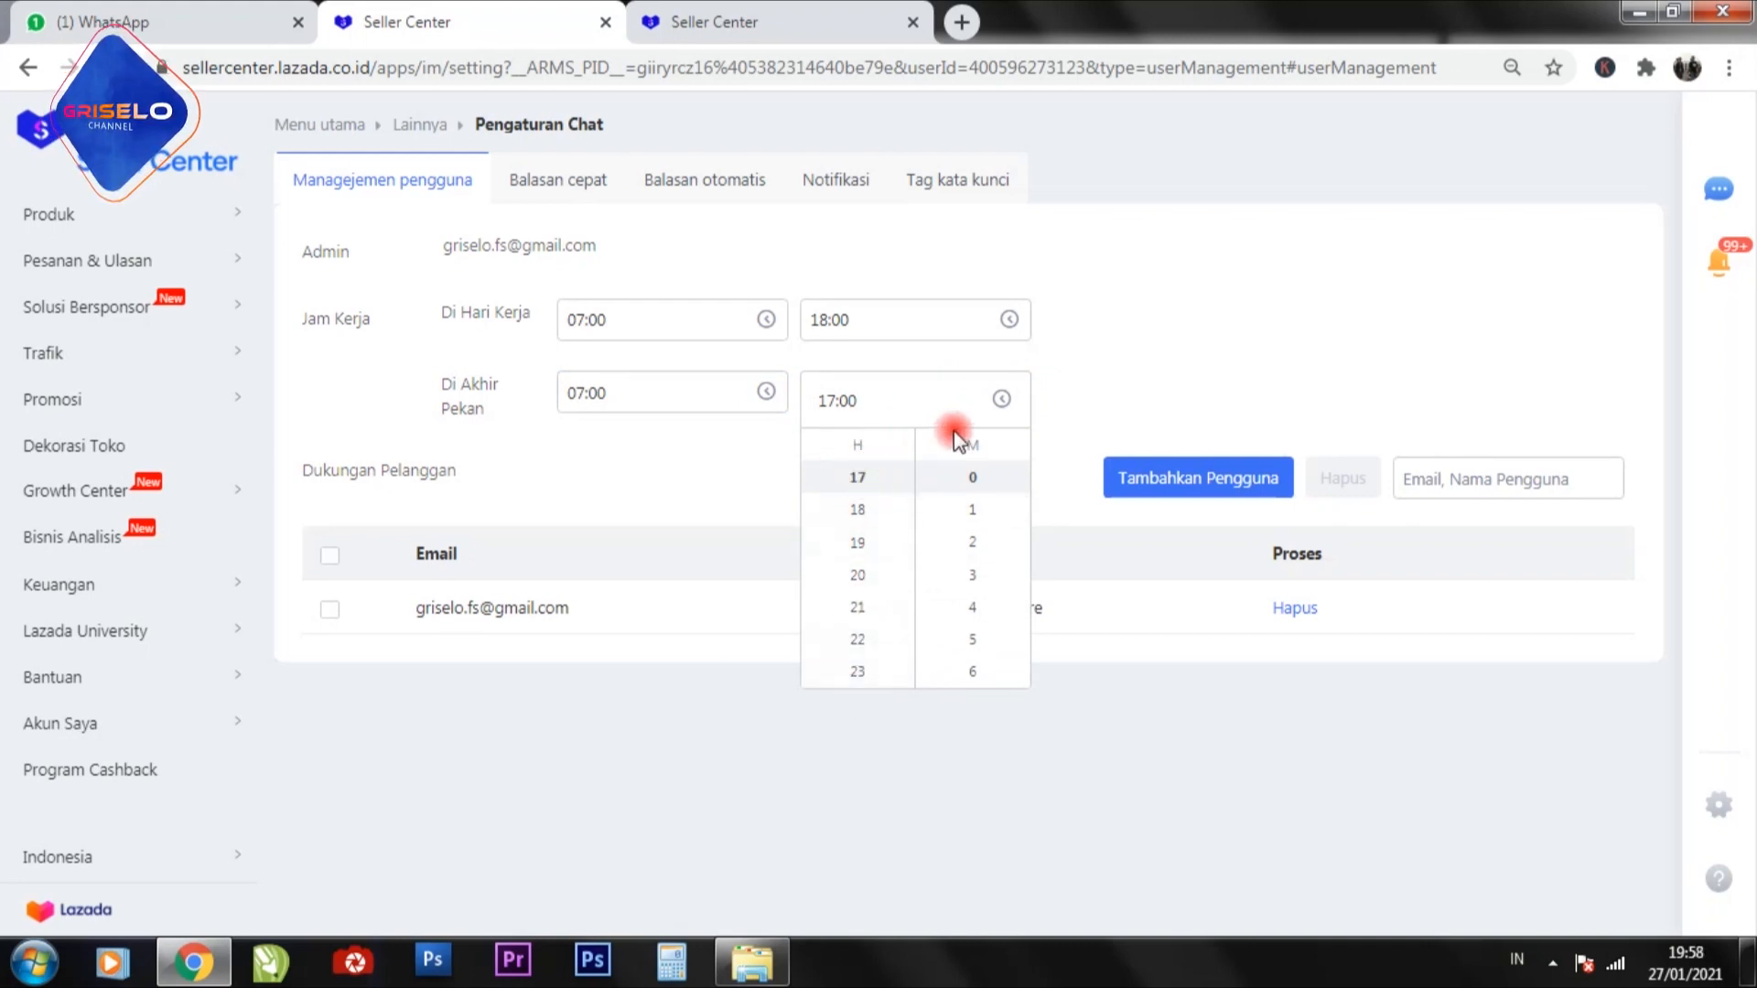
click(1122, 337)
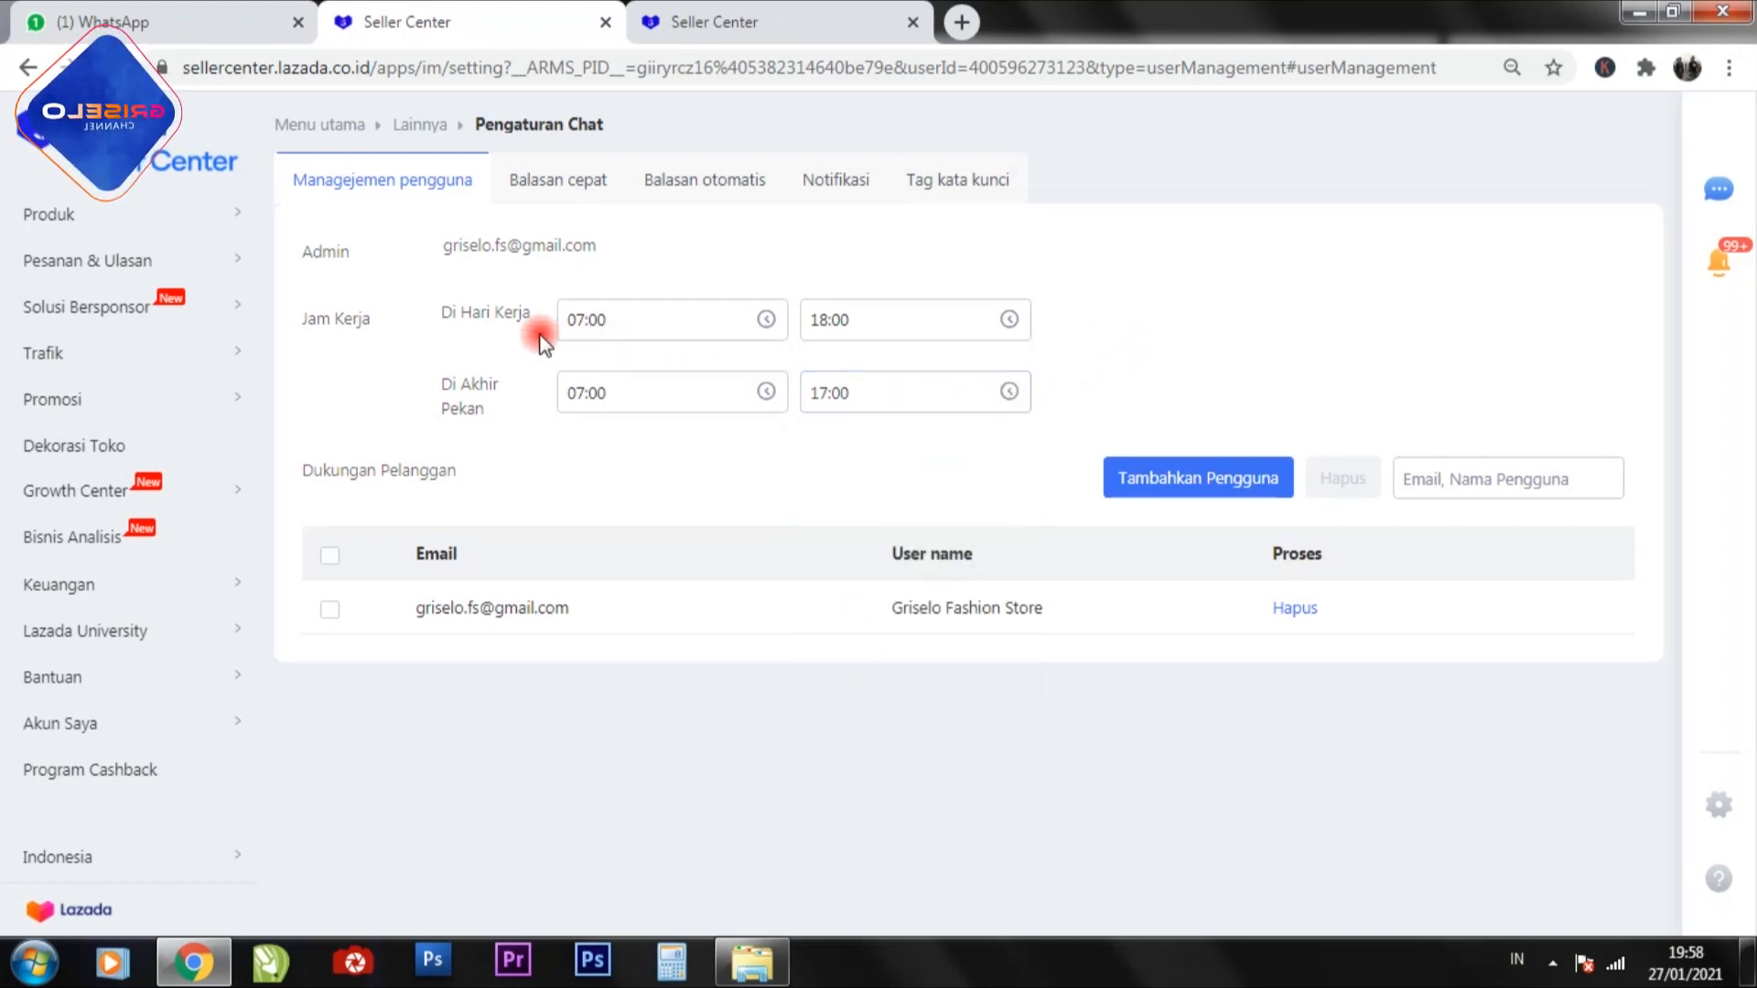